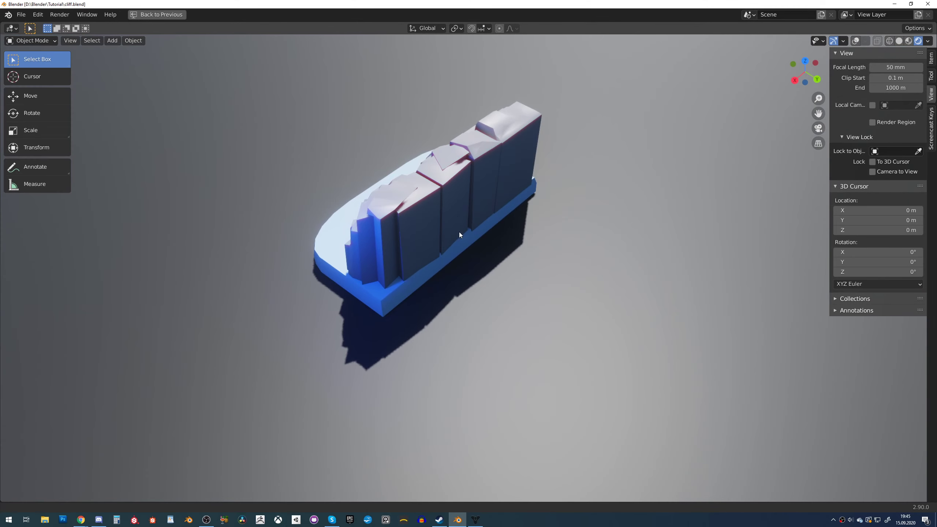
Add a cube mesh and place it in top view just behind the cliff's flat back
key("shift+a")
mouse_move(512, 216)
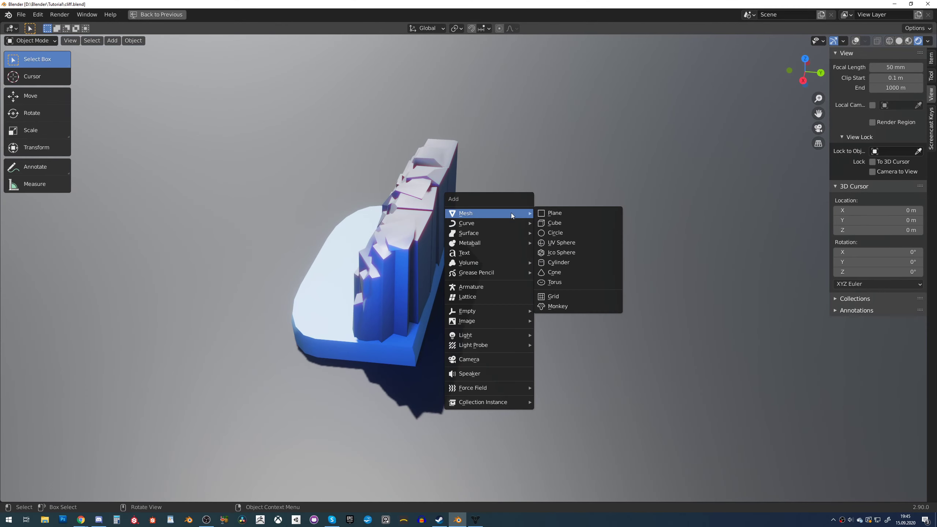
left_click(557, 221)
scroll(522, 213, "down", 5)
scroll(545, 217, "up", 2)
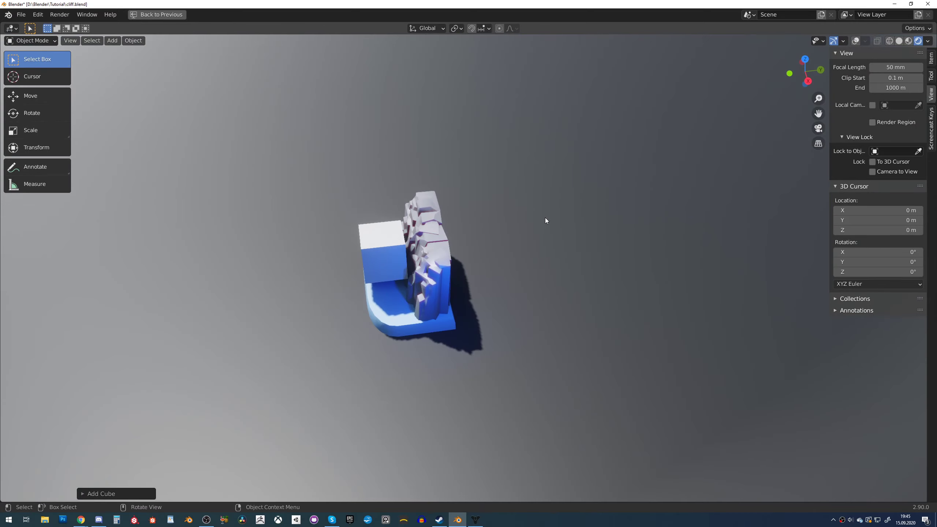
middle_click_drag(526, 201, 531, 262, "alt")
key("g")
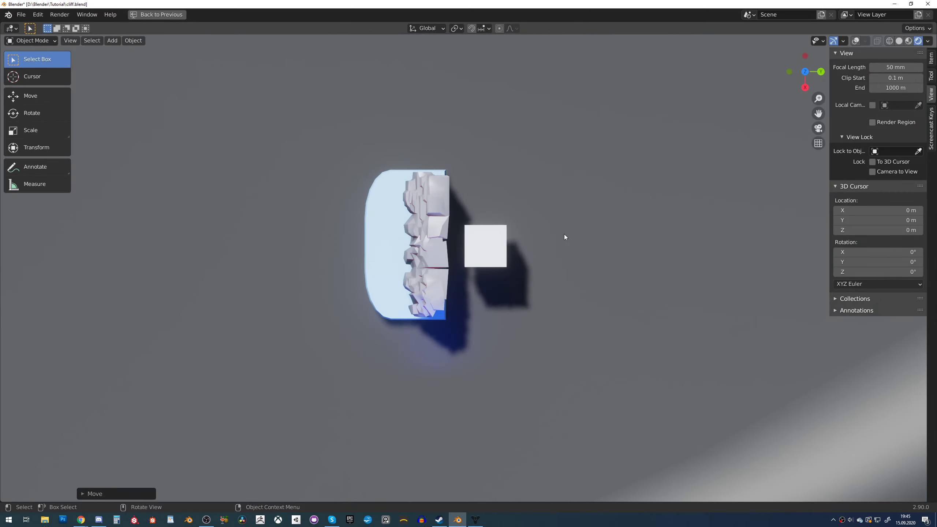
left_click(565, 239)
Enlarge the cube until it is wider than the cliff and position it directly behind the cliff
key("s")
left_click(613, 329)
key("g")
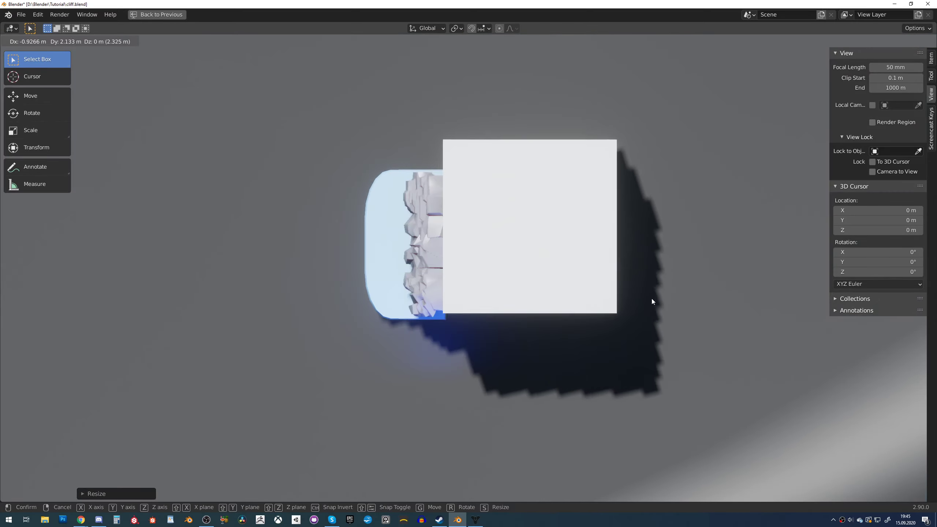
left_click(652, 300)
key("s")
left_click(756, 350)
key("g")
left_click(796, 366)
middle_click_drag(796, 367, 765, 264)
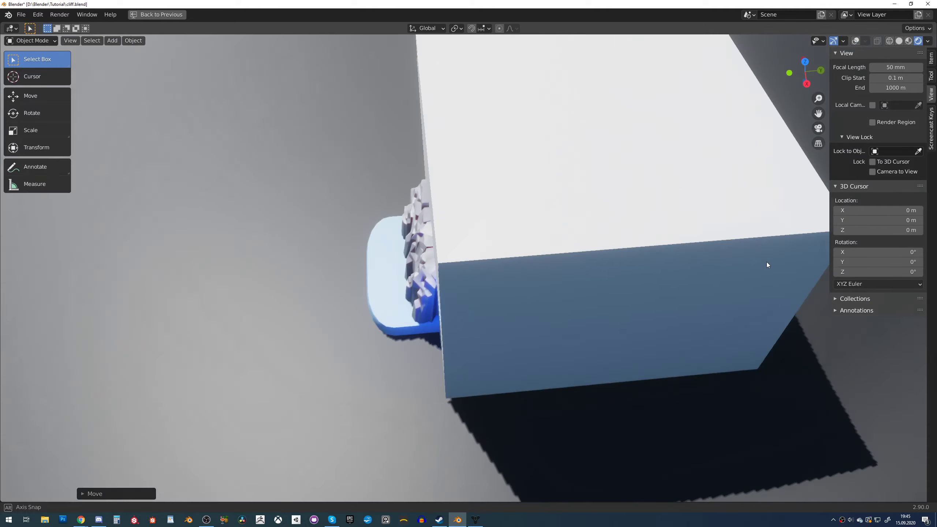
scroll(765, 264, "up", 5)
scroll(660, 295, "down", 8)
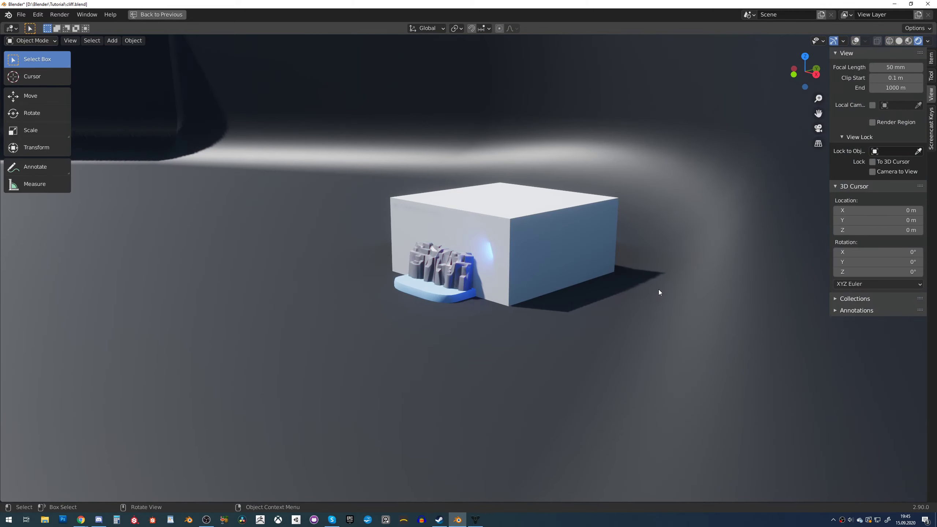
Hide the backdrop around the scene and flatten the cube along the Z axis
left_click(658, 289)
key("h")
left_click(595, 263)
scroll(595, 263, "up", 2)
key("s")
key("z")
left_click(610, 290)
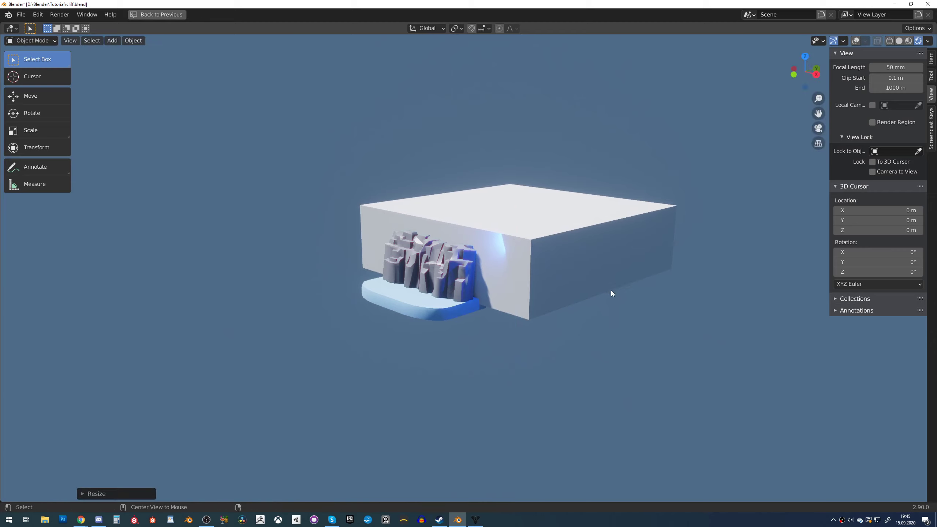
Adjust the block's overall size and position in front view to match the cliff's height
key("KP_1")
key("s")
left_click(608, 286)
key("g")
left_click(601, 289)
key("g")
left_click(600, 287)
Slide the block along the Y axis to line it up behind the cliff
middle_click_drag(598, 288, 535, 299)
scroll(534, 299, "up", 4)
key("g")
key("x")
key("y")
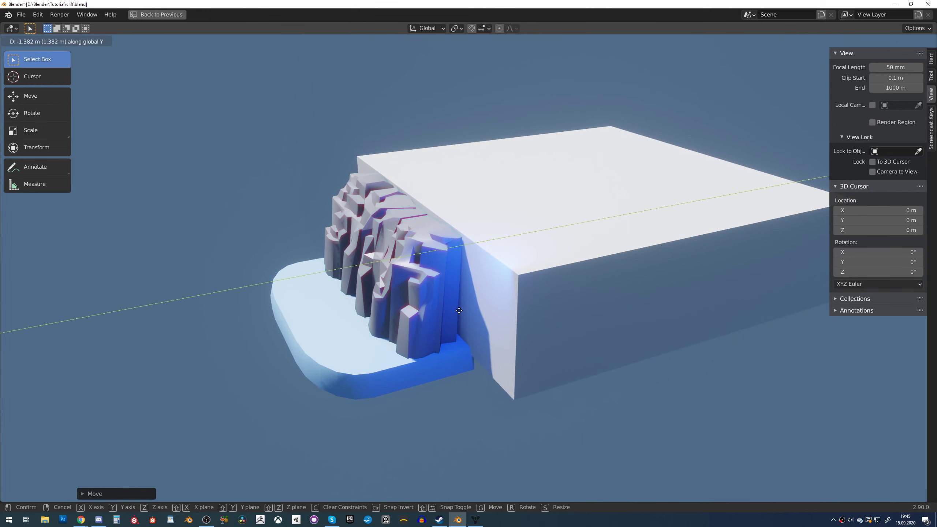
left_click(458, 263)
Scale the rounded base slab up to about 1.6 times its size
mouse_move(458, 263)
middle_mouse_down()
mouse_move(481, 230)
mouse_move(562, 207)
mouse_move(549, 138)
mouse_move(497, 191)
mouse_move(493, 181)
mouse_move(469, 216)
mouse_move(389, 252)
mouse_move(455, 252)
middle_mouse_up()
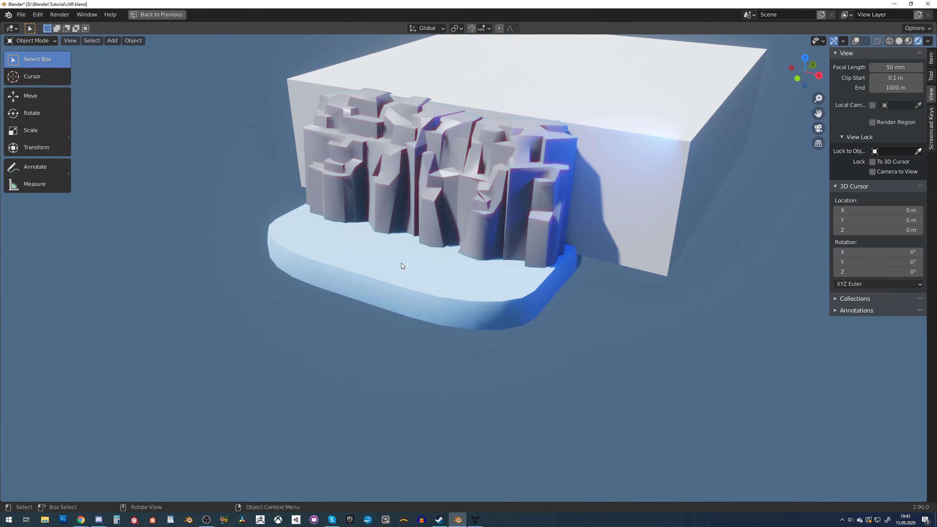
key("s")
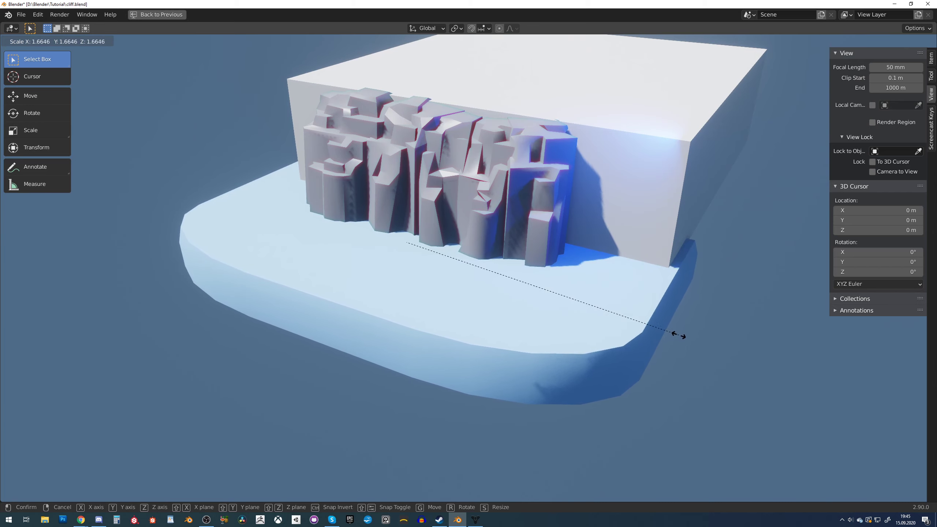
left_click(669, 331)
Duplicate the base slab's top face in Edit Mode and scale the copy down slightly inside the slab's outline
middle_click_drag(533, 254, 513, 266)
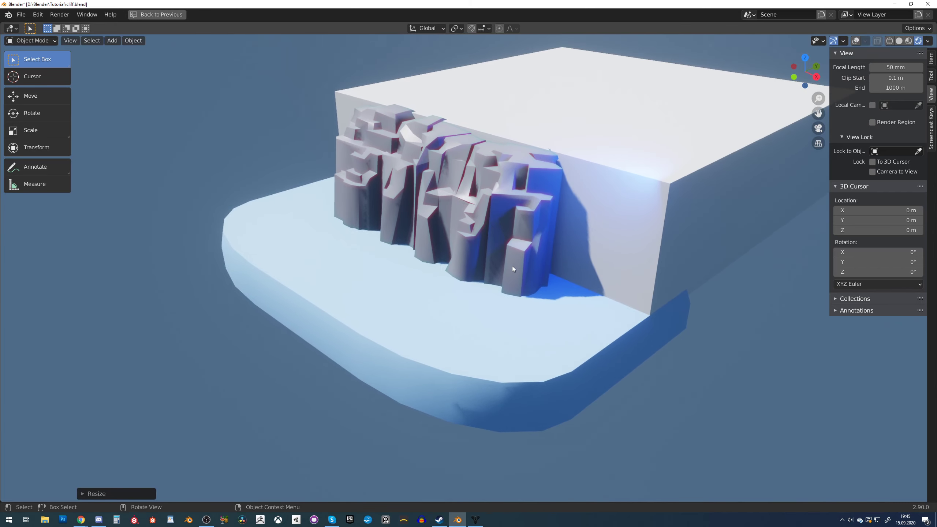
key("Tab")
middle_click_drag(442, 280, 466, 289)
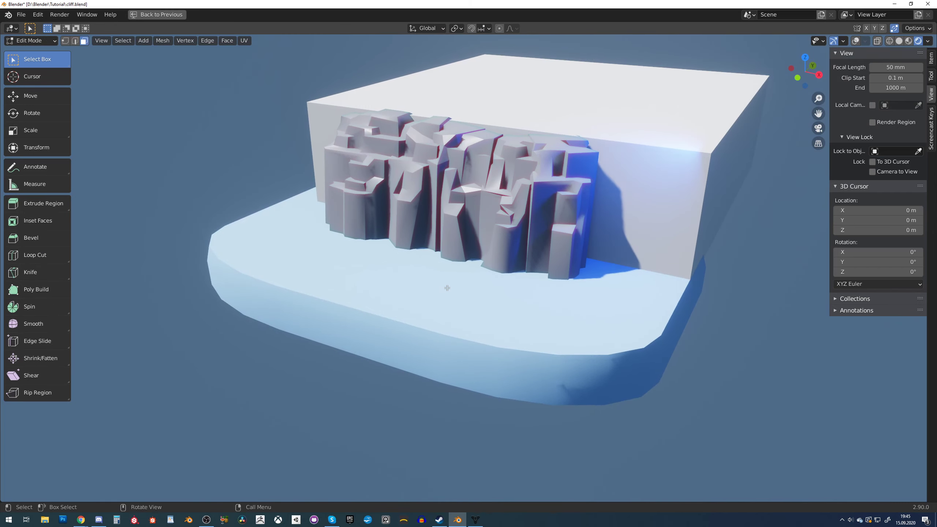
key("shift+d")
key("s")
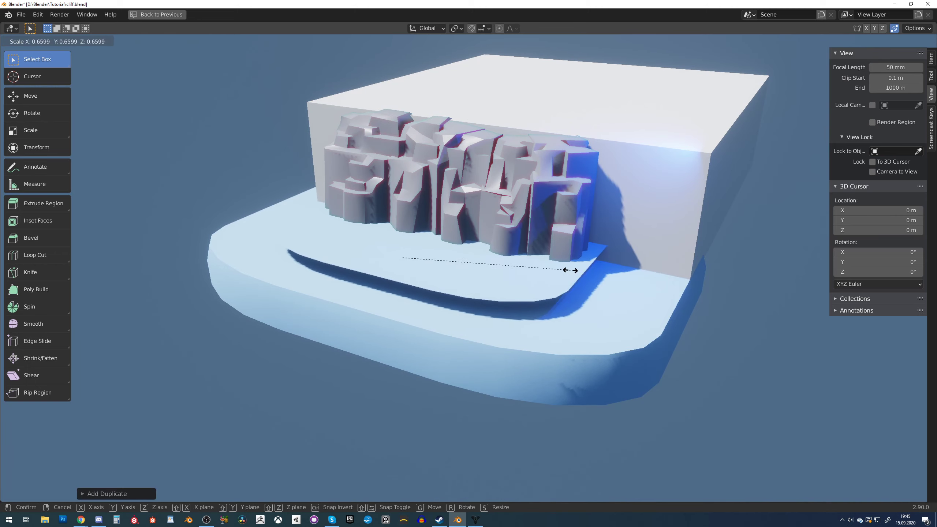
left_click(619, 283)
Extrude the duplicated face down about 0.5 m, adjust the extrusion's scale and delete its bottom face
key("e")
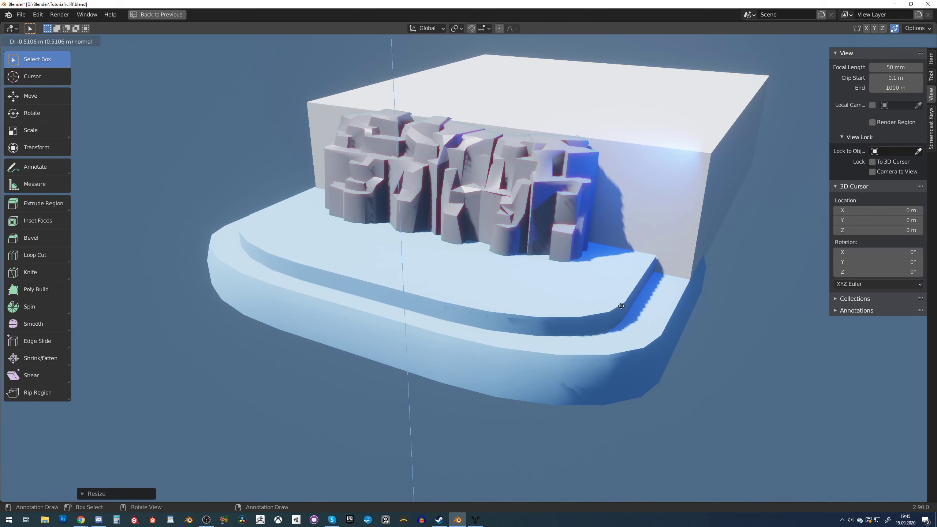
left_click(623, 310)
key("s")
left_click(626, 310)
key("x")
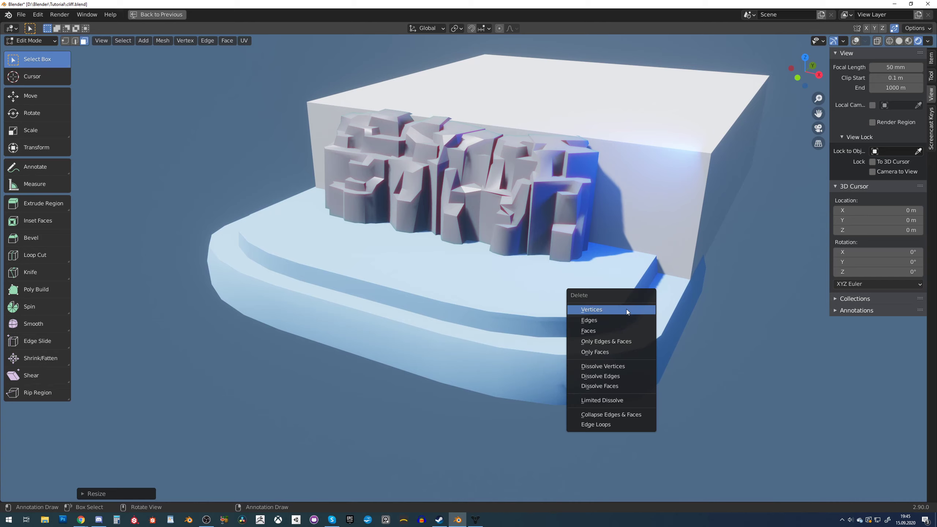
left_click(603, 330)
Lower the raised inner platform about 0.3 m along Z so only a thin step remains, and adjust its scale
key("g")
key("z")
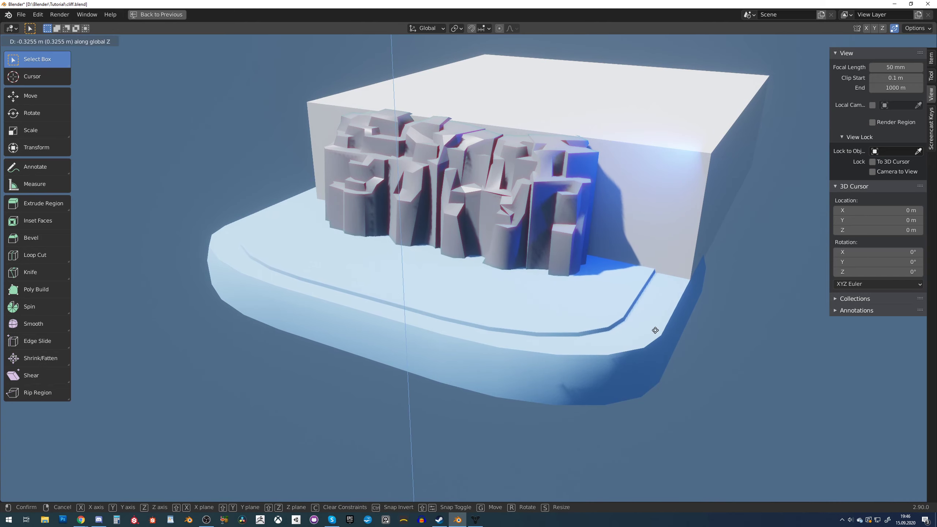
left_click(653, 327)
key("s")
left_click(637, 317)
Restore the full workspace layout from the maximized viewport and enable Screencast Keys
scroll(559, 279, "down", 5)
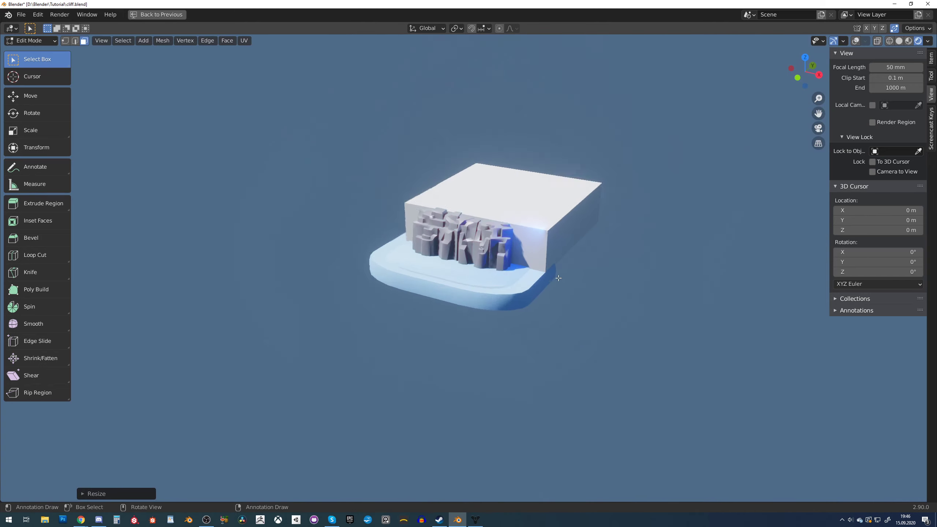
middle_click_drag(559, 279, 500, 281)
key("Tab")
key("Tab")
scroll(500, 277, "up", 5)
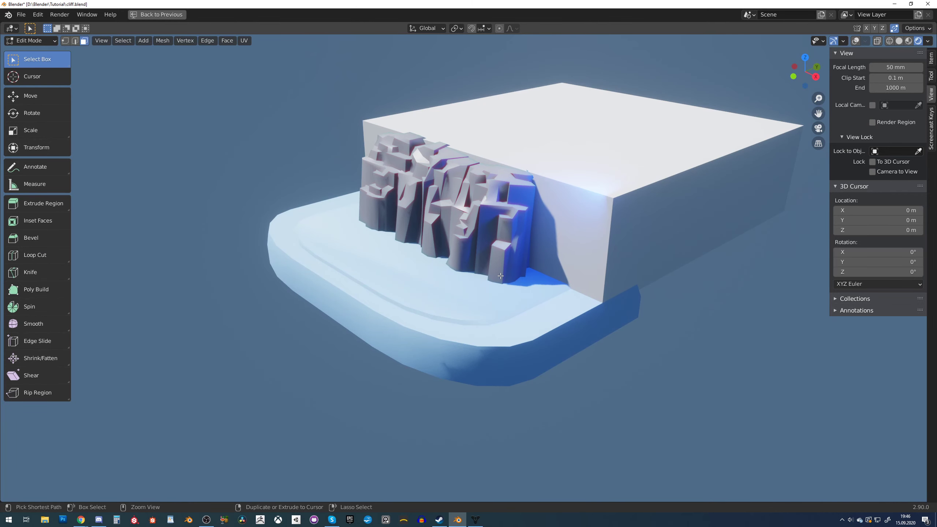
key("ctrl+space")
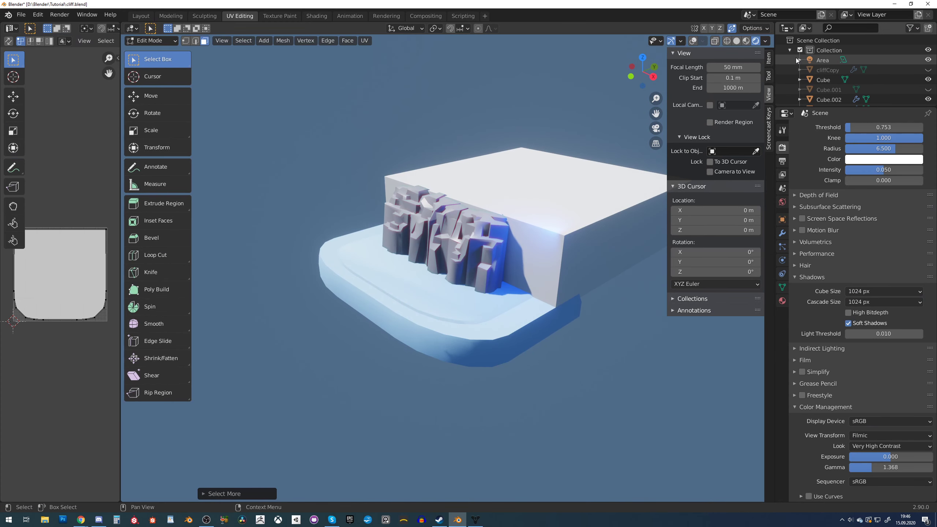
left_click(768, 123)
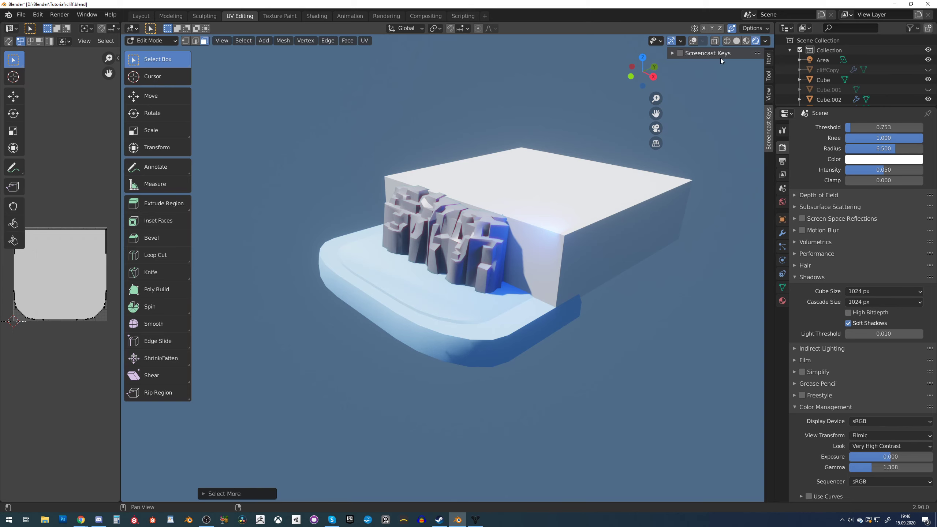
left_click(677, 54)
left_click(672, 56)
Try a pale orange base color (hue 0.094, saturation 0.393) on a copy of the base slab's material and undo it
scroll(627, 159, "up", 3)
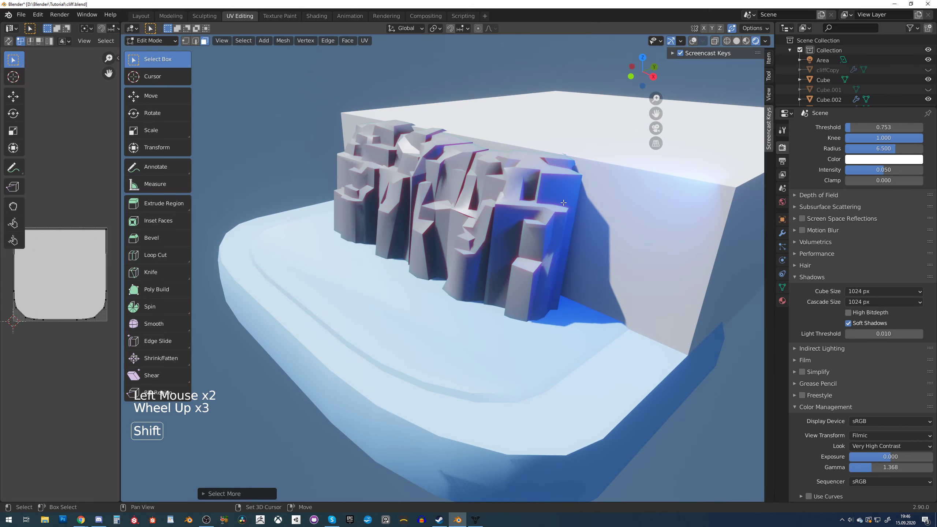
middle_click_drag(555, 253, 552, 216, "shift")
middle_click_drag(553, 216, 573, 225)
scroll(564, 223, "down", 2)
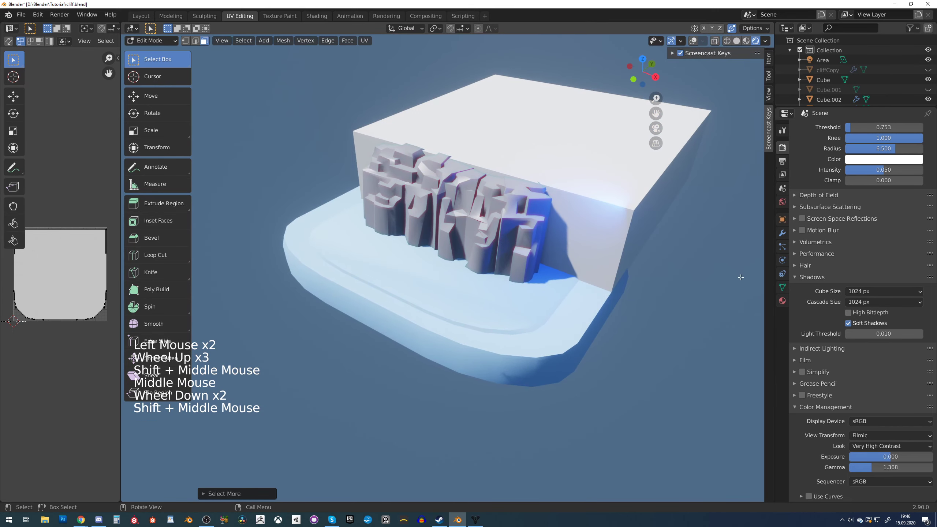
left_click(782, 301)
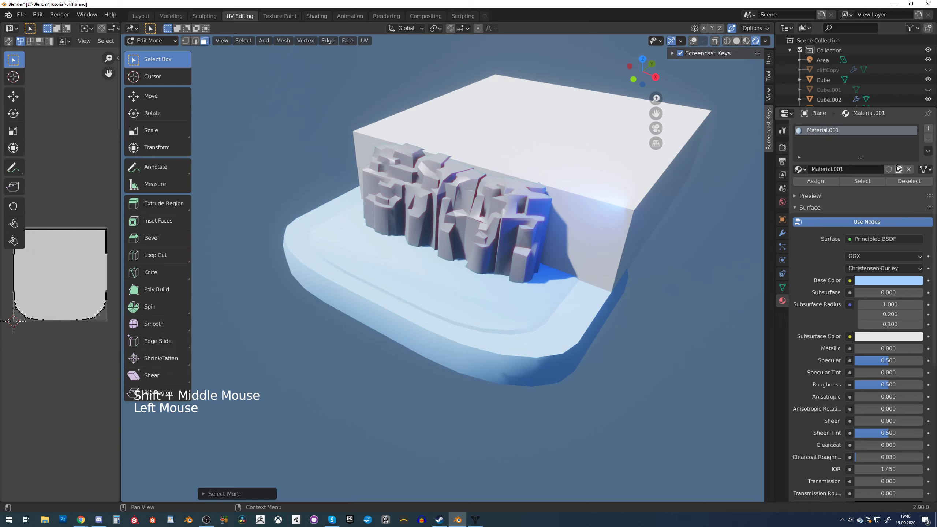
left_click(880, 282)
left_click(864, 186)
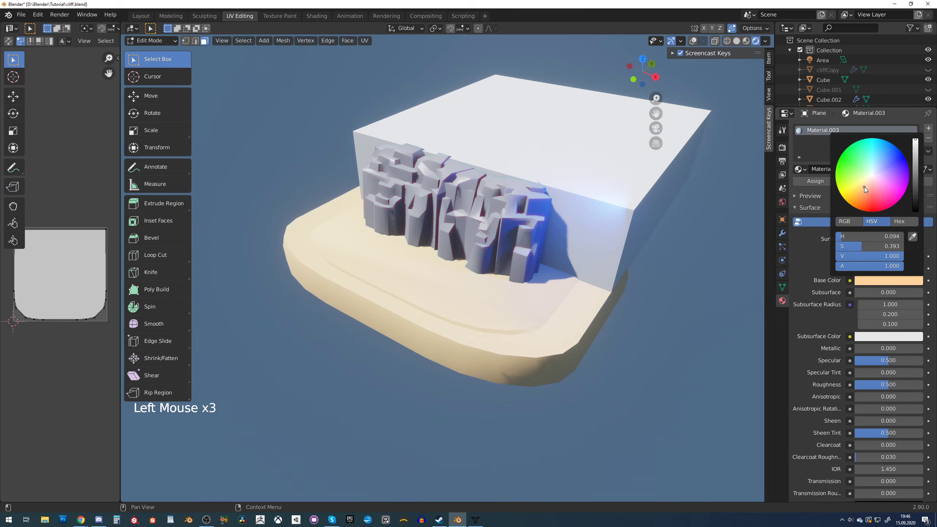
key("ctrl+z")
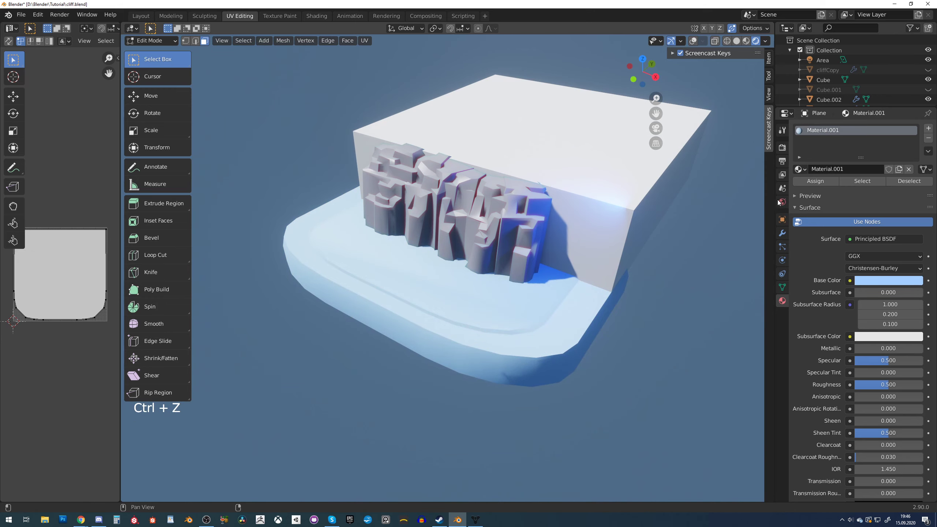
Make a separate copy of the slab's blue material and add a second material slot using that copy, Material.003
middle_click_drag(513, 303, 483, 269, "shift")
scroll(482, 270, "up", 3)
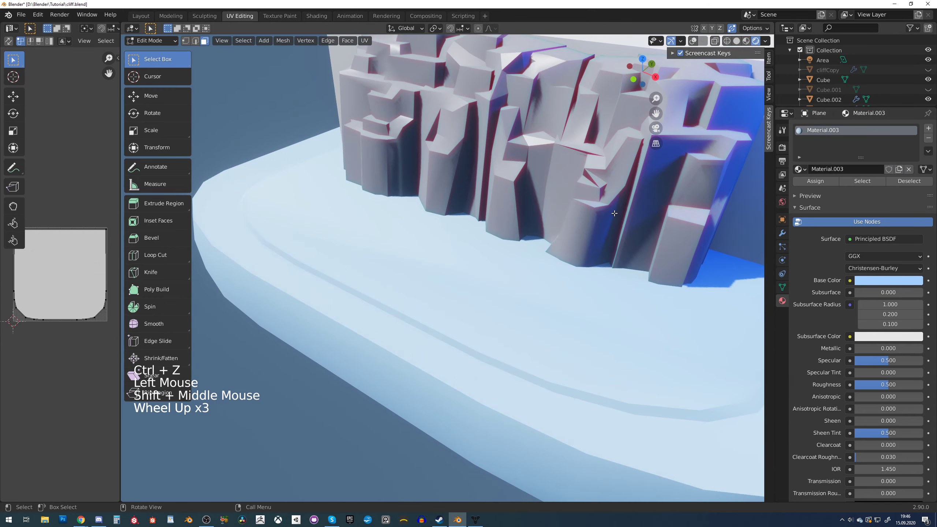
left_click(482, 269)
scroll(487, 265, "down", 1)
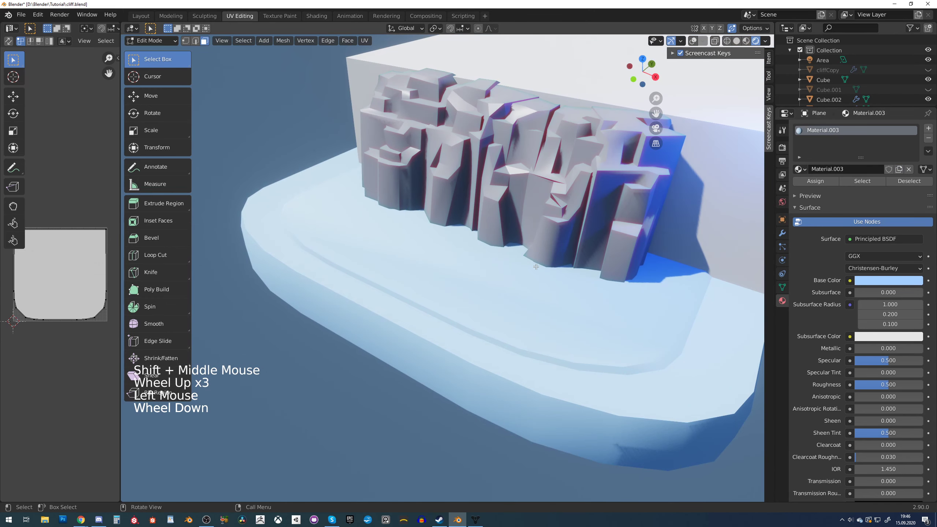
left_click(928, 128)
left_click(798, 189)
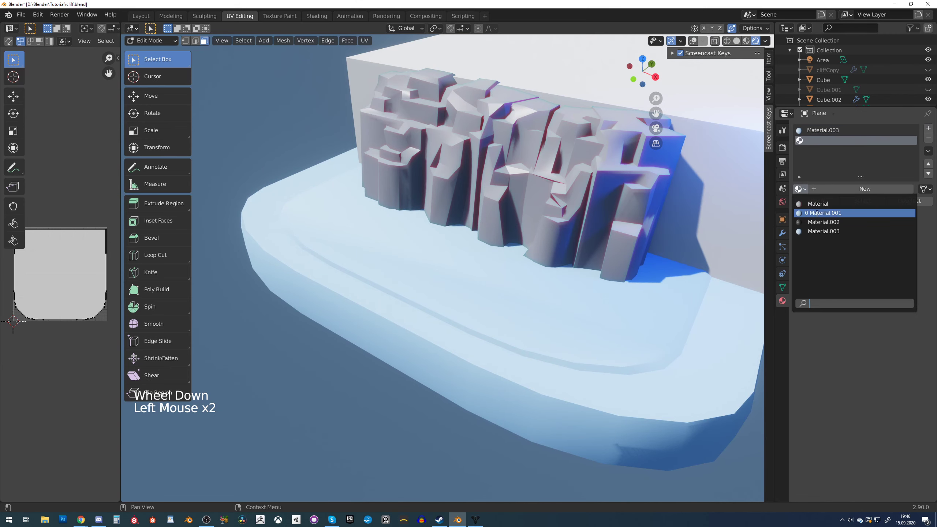
left_click(818, 231)
Set the base color of Material.003 to light yellow and put Material.001 back in the first slot
left_click(896, 301)
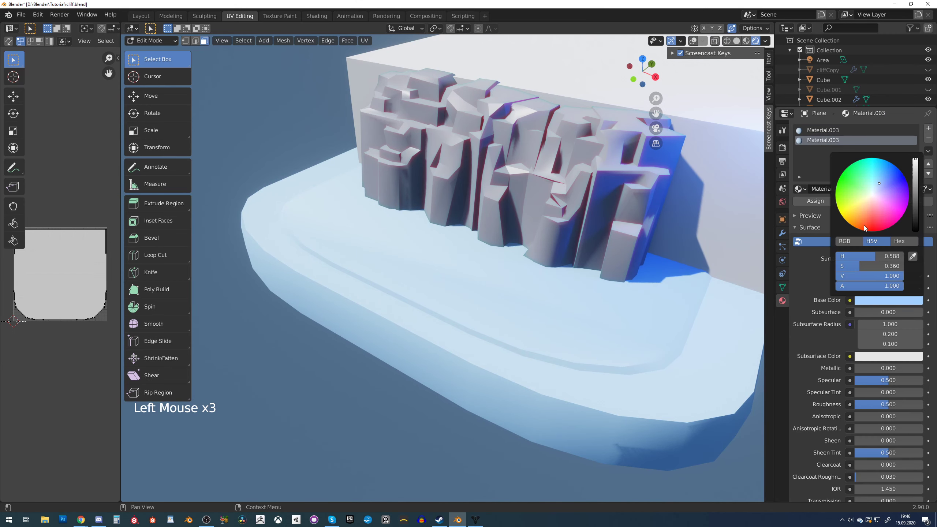
left_click(858, 203)
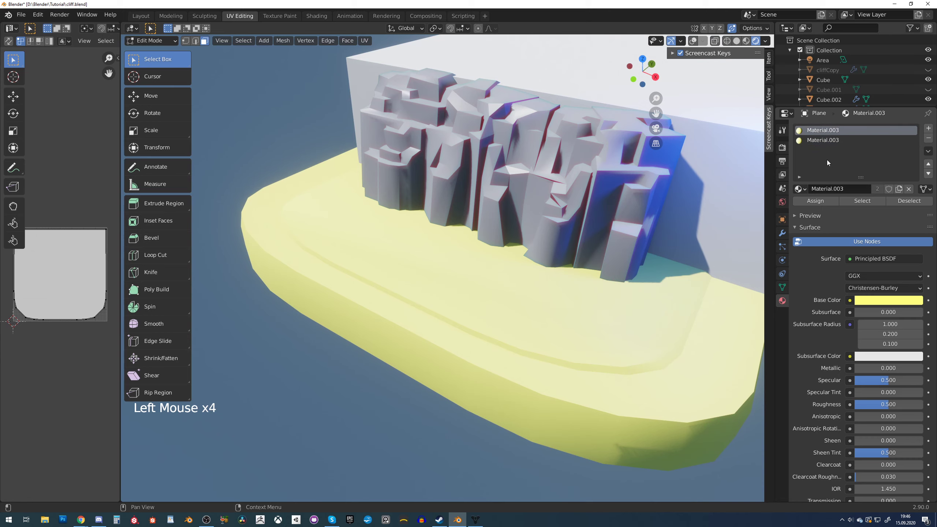
left_click(798, 189)
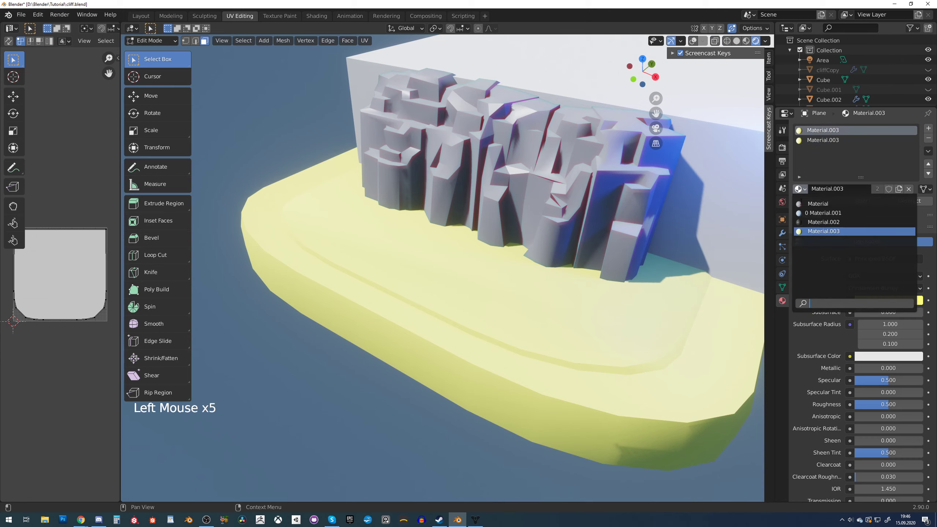
left_click(818, 213)
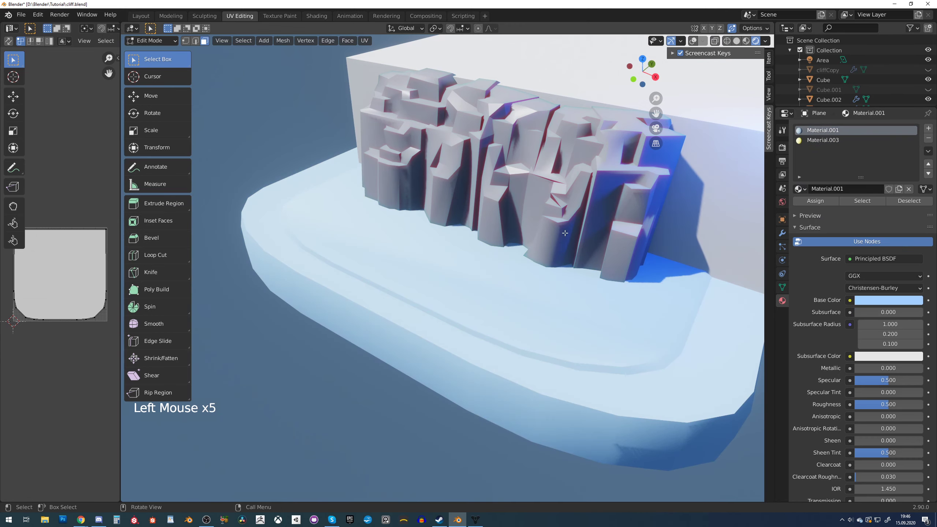
Assign the yellow Material.003 to the inner platform's top, grow the selection to its sides, assign it again and return to Object Mode
left_click(813, 203)
scroll(557, 245, "down", 3)
scroll(573, 242, "up", 3)
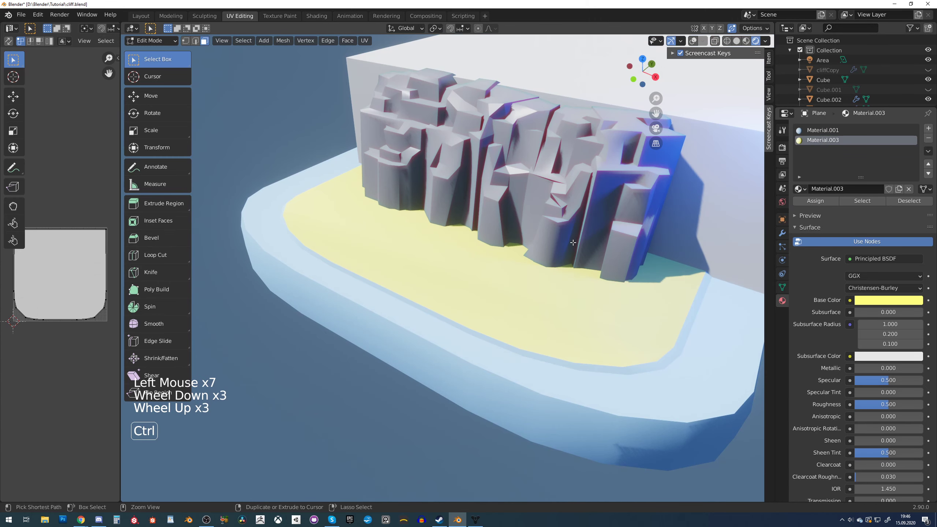
key("ctrl+KP_Add")
key("ctrl+KP_Add")
key("ctrl+KP_Add")
left_click(811, 201)
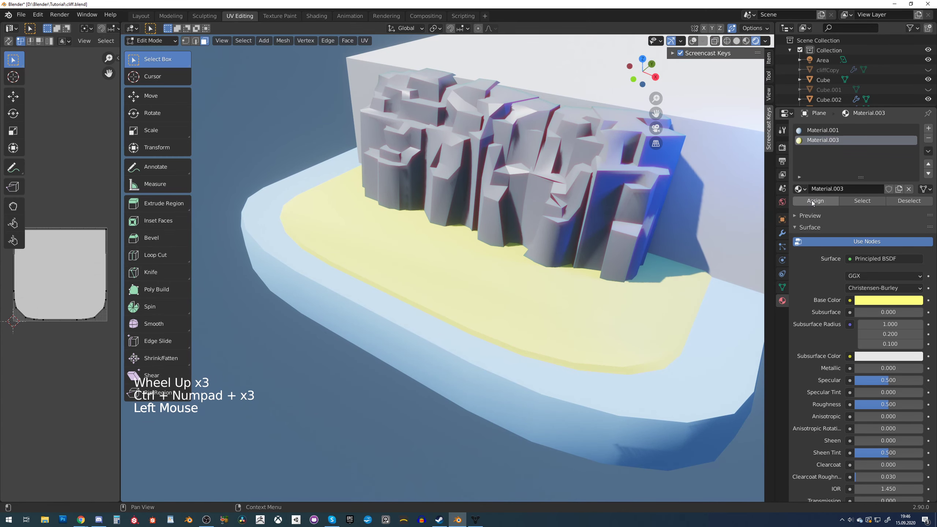
middle_click_drag(673, 212, 692, 221)
key("Tab")
scroll(650, 218, "down", 4)
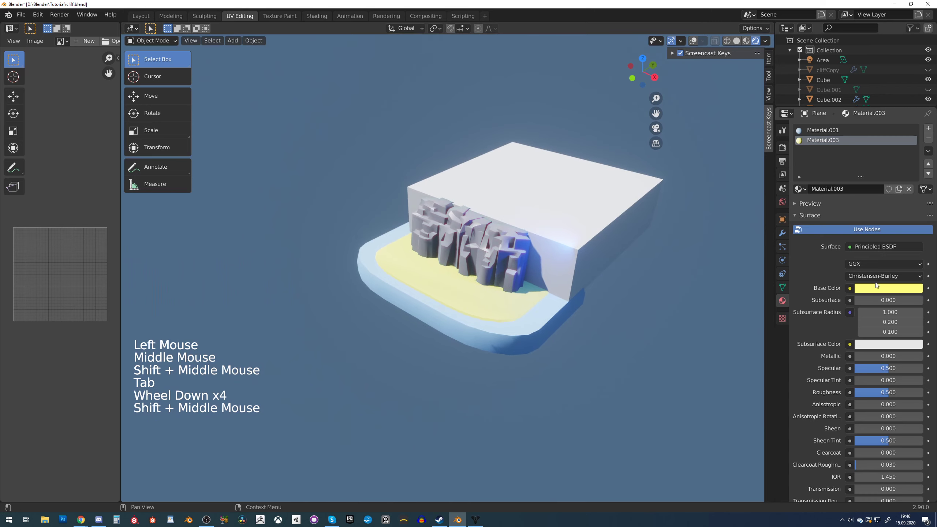
Change the base color of Material.003 to a muted sandy beige with hue 0.129 and saturation 0.287, and adjust its brightness
left_click(880, 288)
left_click(862, 201)
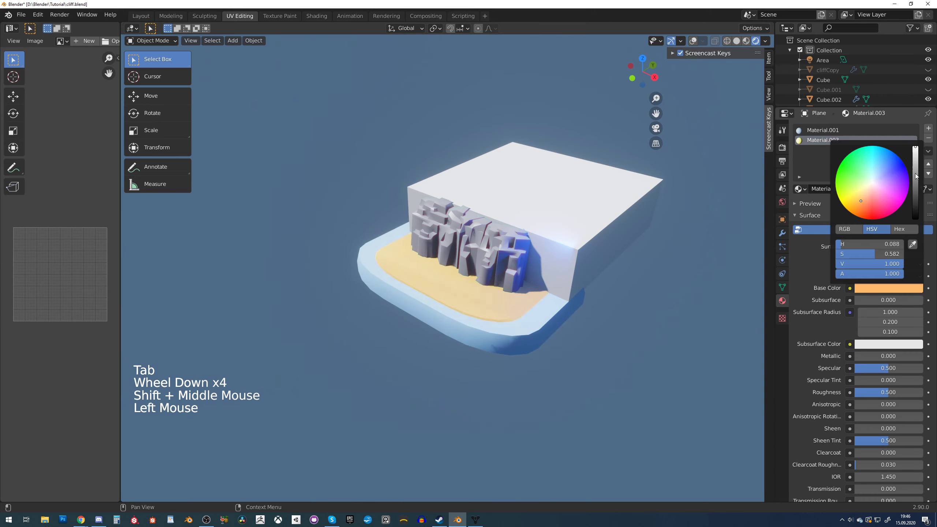
left_click(916, 176)
left_click_drag(865, 196, 866, 190)
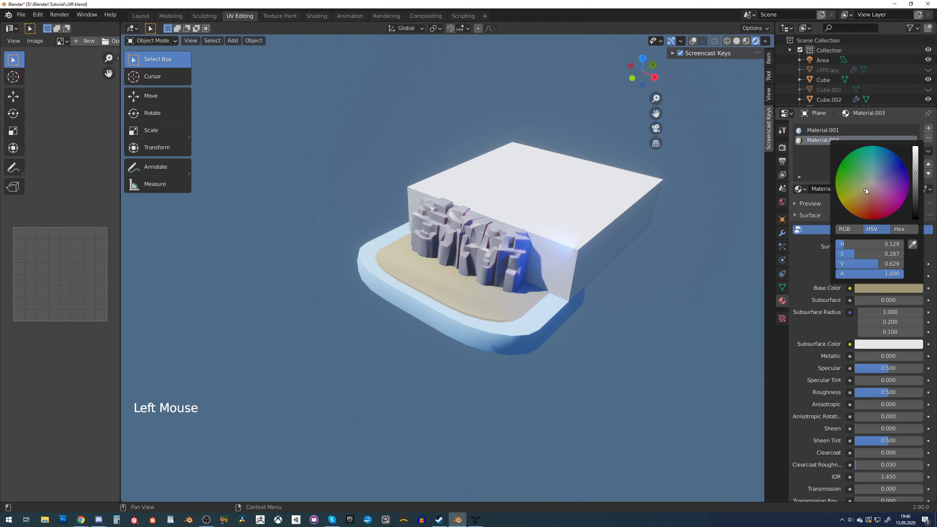
left_click(915, 168)
scroll(644, 238, "down", 4)
middle_click_drag(690, 227, 514, 305)
scroll(512, 237, "up", 6)
scroll(513, 238, "up", 2)
In Edit Mode, show the viewport overlays, turn on smooth proportional editing and try moving a side face at the sand platform's front corner
key("Tab")
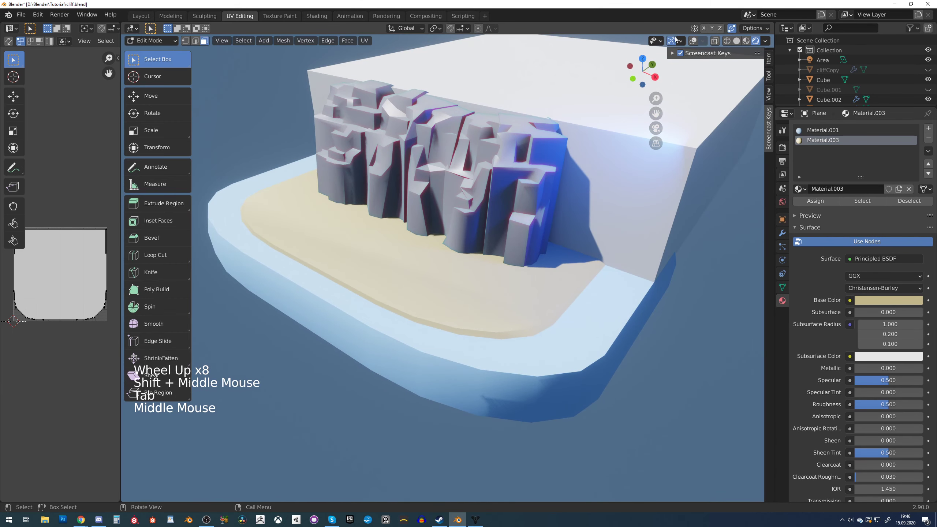
left_click(693, 40)
left_click(495, 333)
middle_click_drag(512, 333, 487, 335)
key("g")
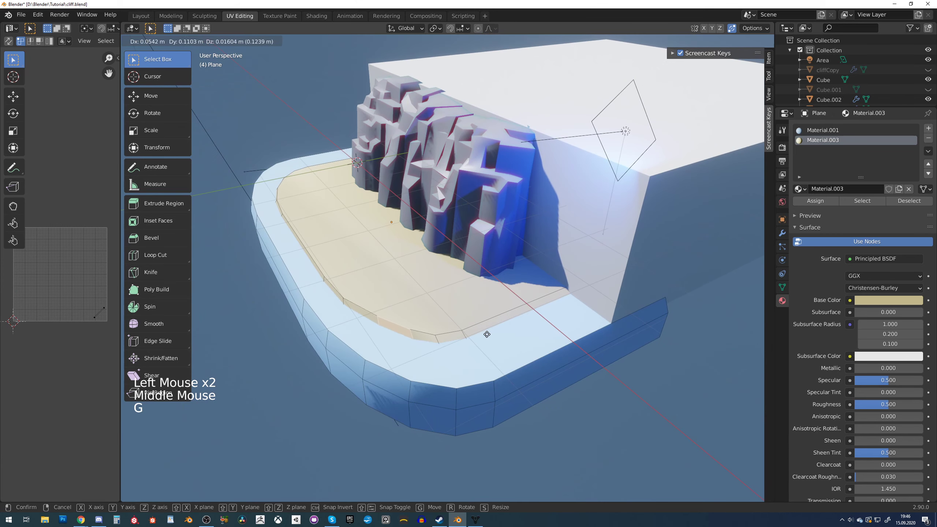
right_click(465, 301)
key("g")
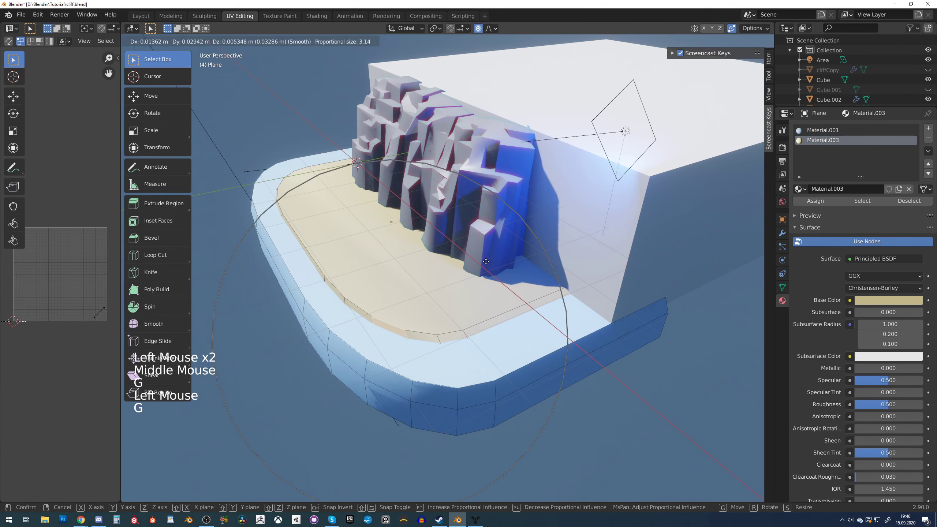
right_click(507, 276)
Select all linked geometry of the sand platform, separate it from the blue slab into its own object and select it in Object Mode
left_click(450, 377)
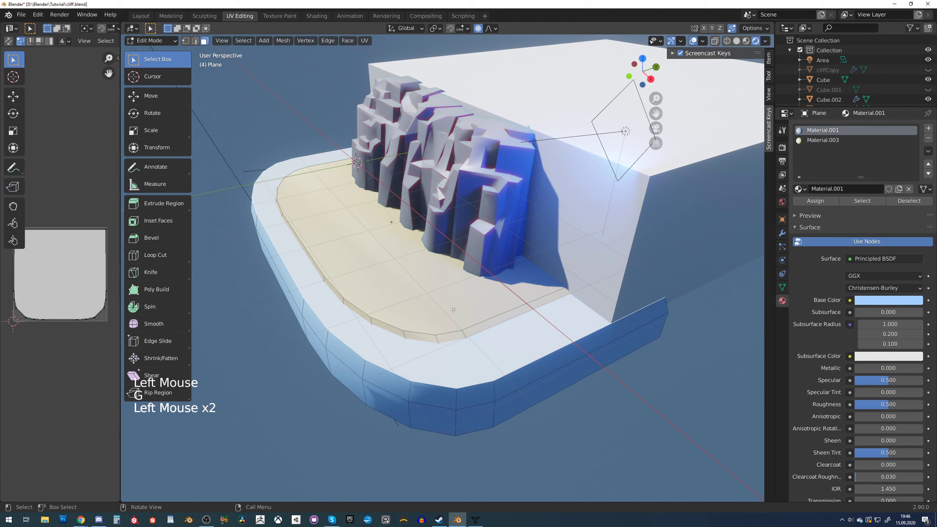
left_click(454, 309)
key("l")
key("p")
left_click(453, 309)
key("Tab")
left_click(433, 313)
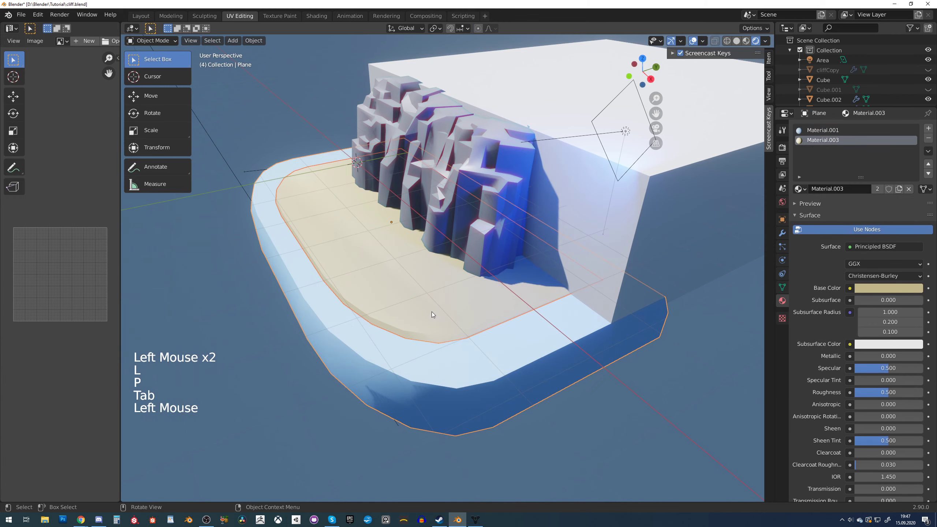
Move a side face at the sand platform's front corner inward about 0.7 m along Y with proportional editing
key("Tab")
left_click(432, 313)
left_click(425, 336)
key("g")
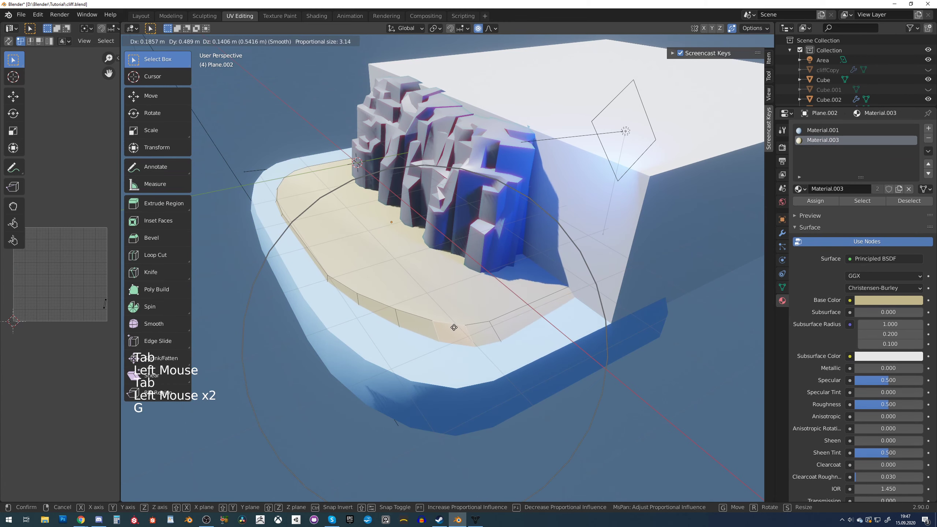
right_click(454, 325)
key("g")
key("x")
right_click(495, 327)
key("g")
key("y")
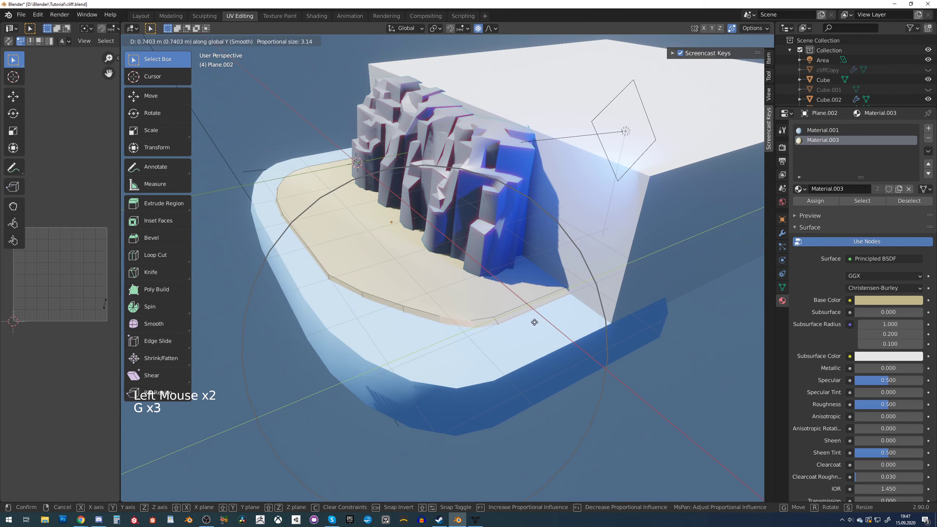
left_click(542, 318)
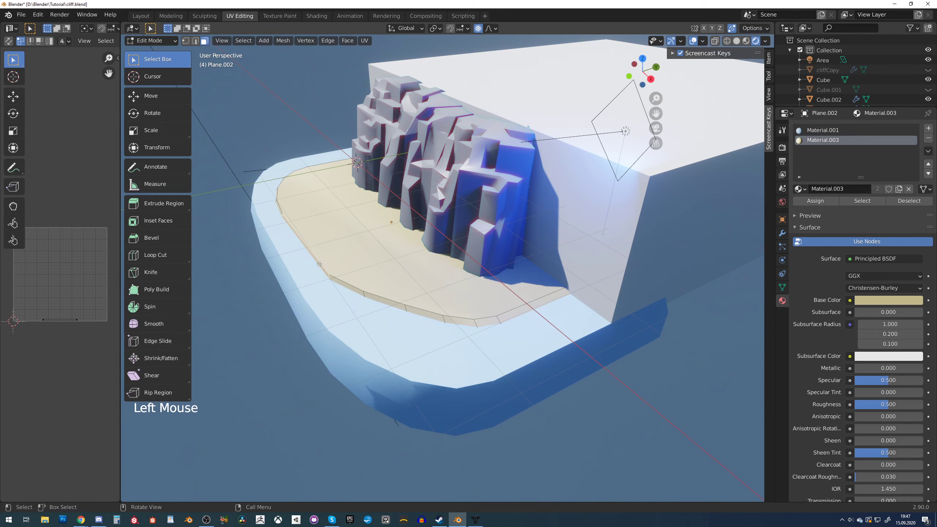
Add a loop cut through the sand platform's long front side and pull it inward to form a curved bay in the shoreline
middle_click_drag(340, 266, 334, 286)
key("ctrl+r")
left_click(365, 283)
key("h")
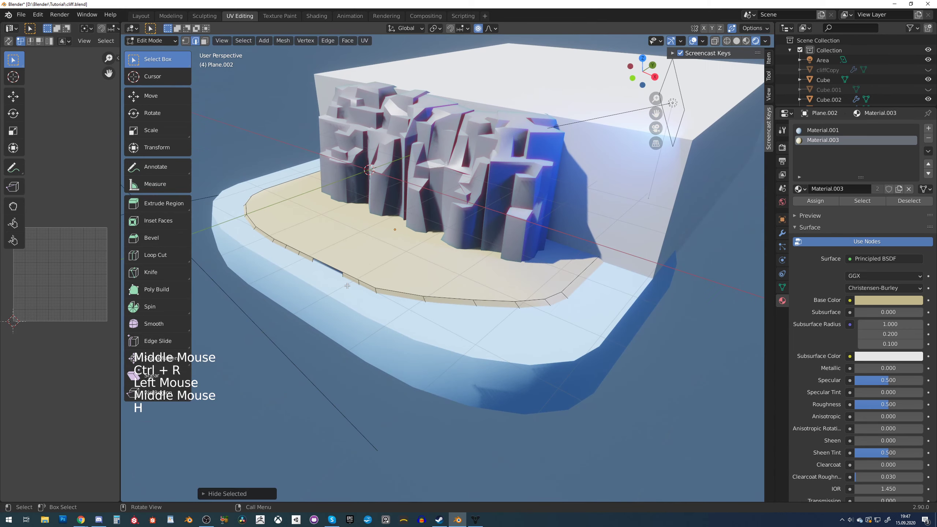
key("ctrl+z")
key("g")
left_click(371, 275)
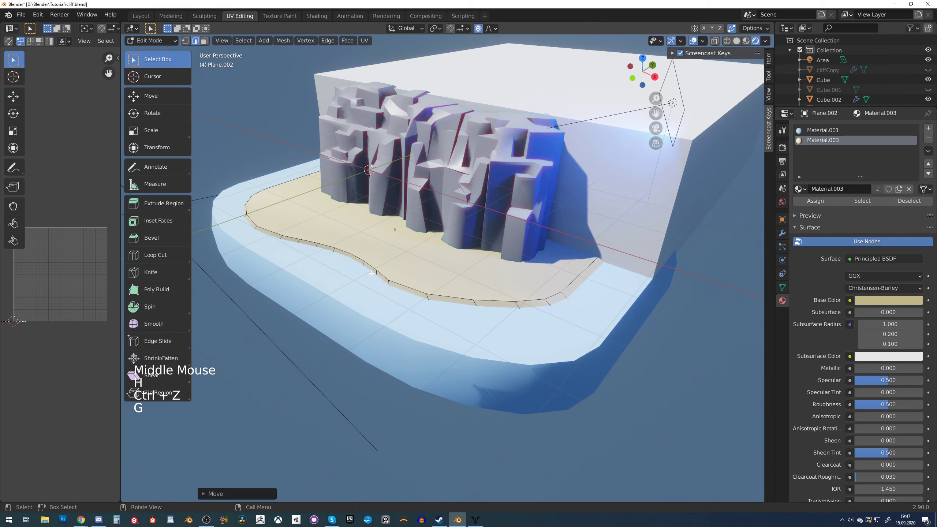
Shift an edge at the opposite end of the sand shoreline about 1.3 m along Y with proportional editing and leave Edit Mode
middle_click_drag(371, 275, 421, 287)
scroll(420, 287, "down", 3)
left_click(346, 290)
middle_click_drag(347, 290, 543, 324)
key("g")
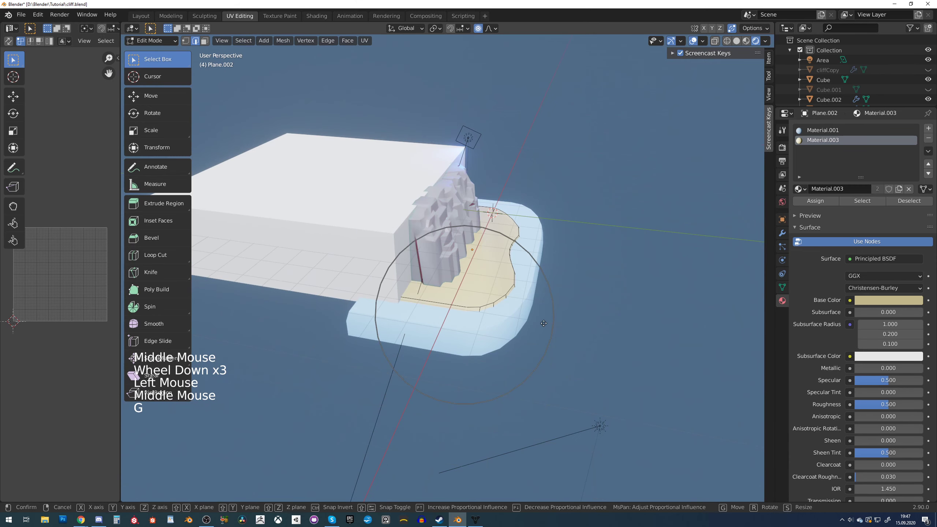
right_click(516, 319)
key("g")
key("x")
left_click(478, 318)
key("g")
key("y")
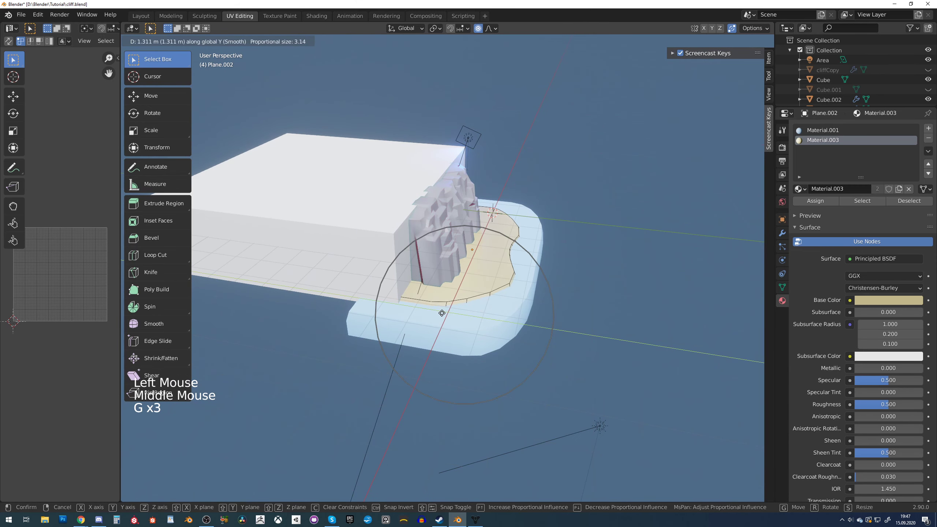
left_click(441, 314)
key("Tab")
Inspect the reshaped shoreline and the underside of the cliff block from several angles
middle_click_drag(438, 313, 322, 304)
scroll(378, 307, "down", 2)
scroll(322, 305, "down", 2)
left_click(385, 305)
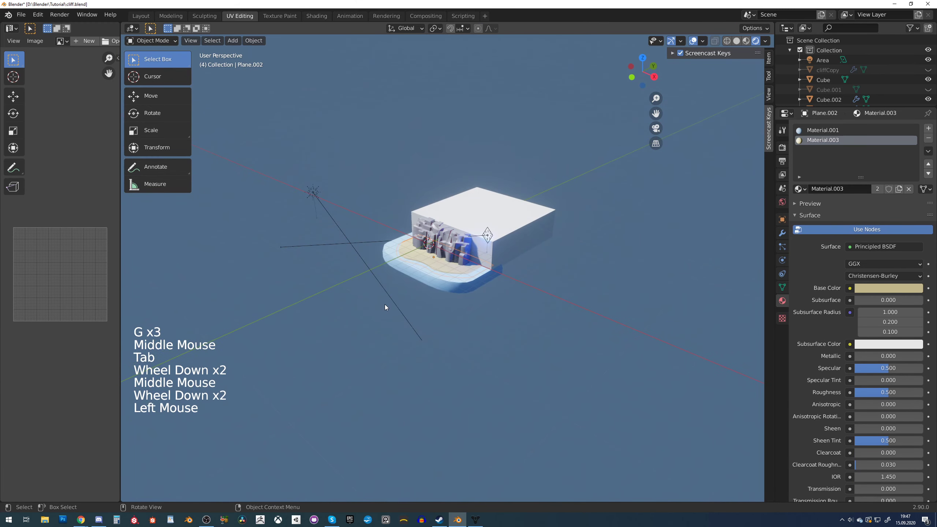
middle_click_drag(385, 305, 373, 324)
scroll(373, 323, "down", 3)
scroll(432, 305, "up", 6)
middle_click_drag(431, 305, 457, 271)
scroll(449, 278, "up", 4)
scroll(458, 287, "down", 2)
Select the blue slab's rear faces and extend them backward along Y to the far end of the white block
left_click(449, 311)
key("Tab")
key("3")
left_click(417, 285)
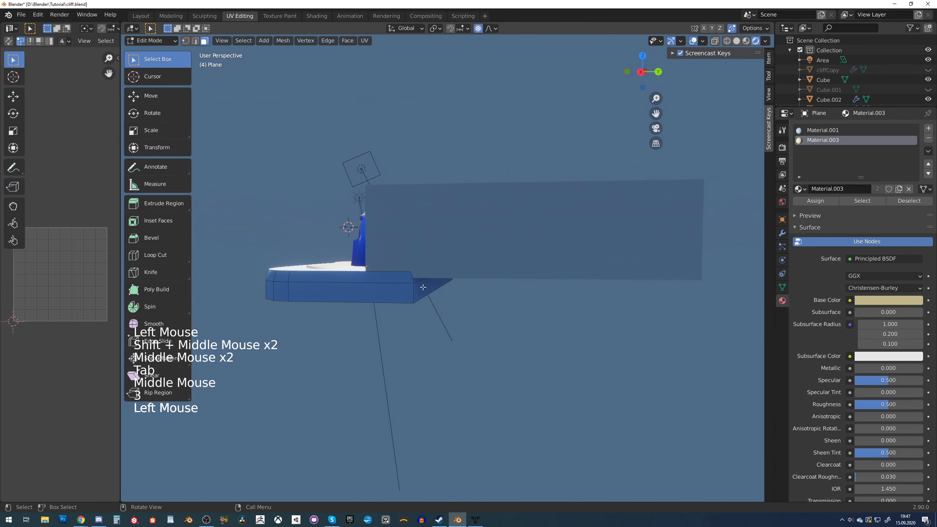
left_click(423, 276, "shift")
key("g")
right_click(565, 288)
key("g")
right_click(327, 312)
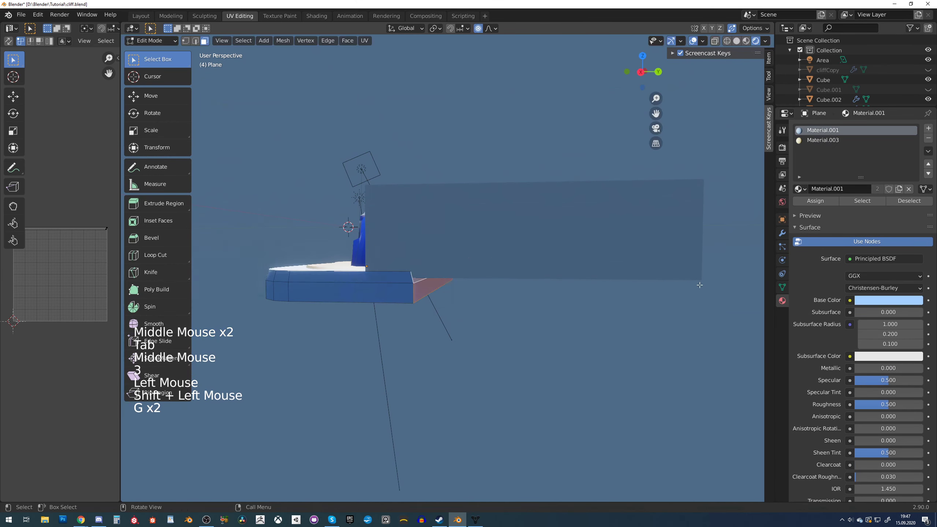
key("g")
key("y")
left_click(599, 299)
Return to Object Mode, deselect the slab and save the file
mouse_move(546, 293)
middle_mouse_down()
mouse_move(603, 334)
mouse_move(559, 306)
middle_mouse_up()
key("Tab")
left_click(566, 322)
scroll(567, 322, "down", 1)
scroll(603, 334, "down", 2)
scroll(559, 306, "up", 2)
scroll(561, 302, "up", 1, "ctrl")
key("ctrl+s")
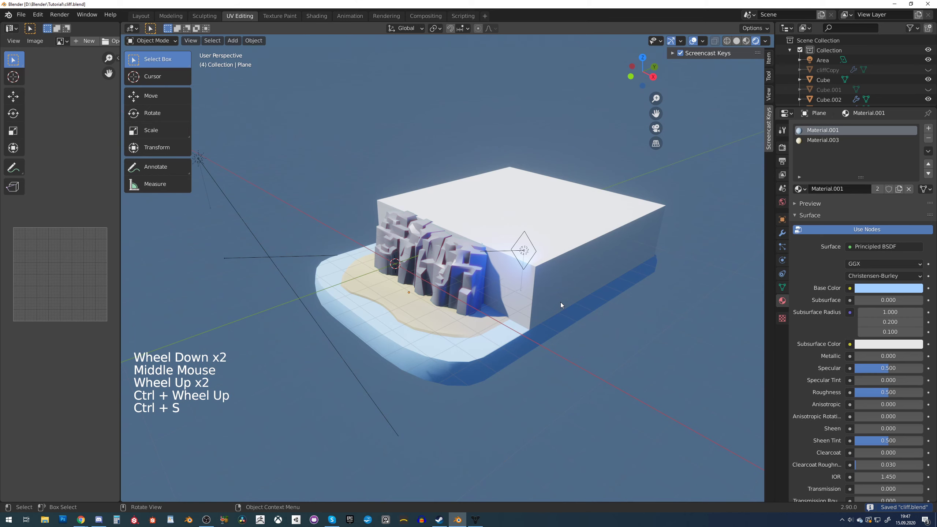
Undo the extension of the blue slab's rear side
key("ctrl+z")
key("ctrl+z")
key("ctrl+z")
key("ctrl+z")
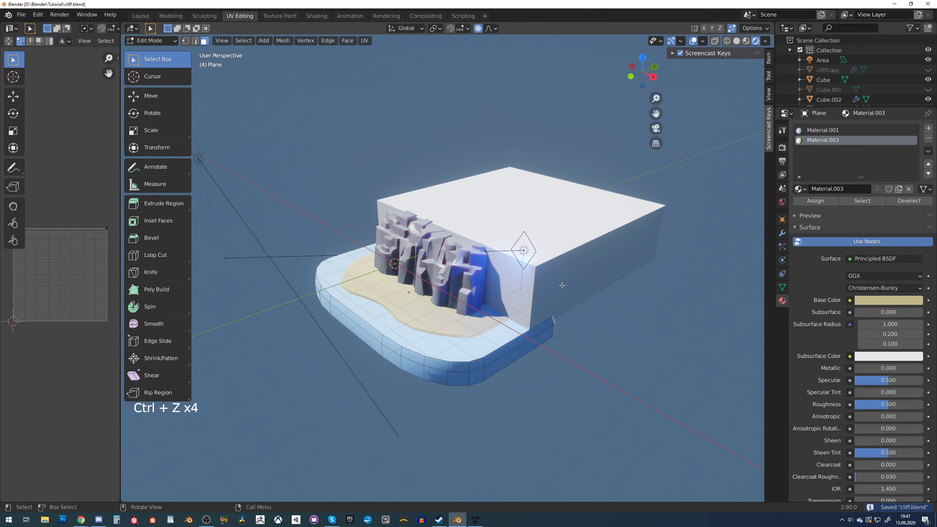
Move the blue slab's rear about -1.4 m along Y so it ends just behind the cliff, and return to Object Mode
middle_click_drag(561, 283, 502, 267, "shift")
middle_click_drag(502, 267, 472, 255)
key("g")
right_click(443, 252)
key("g")
key("y")
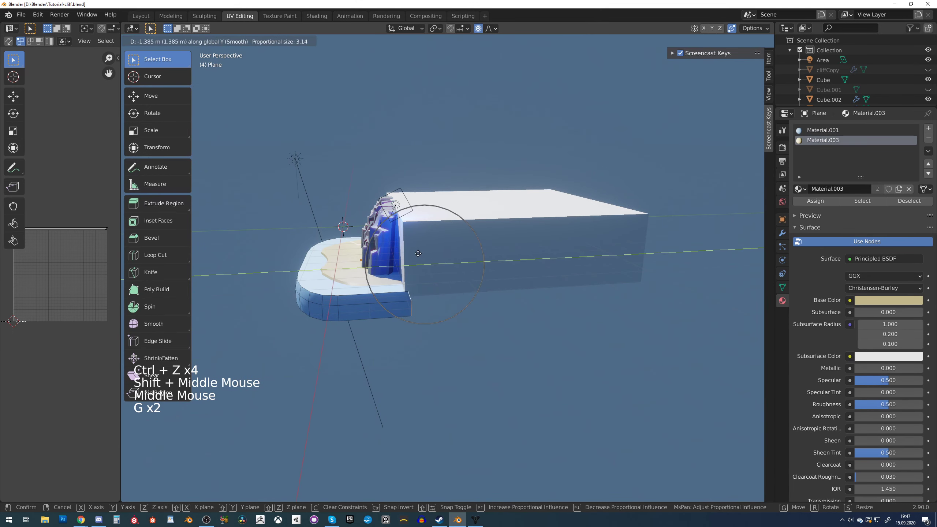
left_click(422, 253)
left_click(422, 254)
key("Tab")
key("Tab")
middle_click_drag(428, 253, 516, 264)
left_click(516, 263)
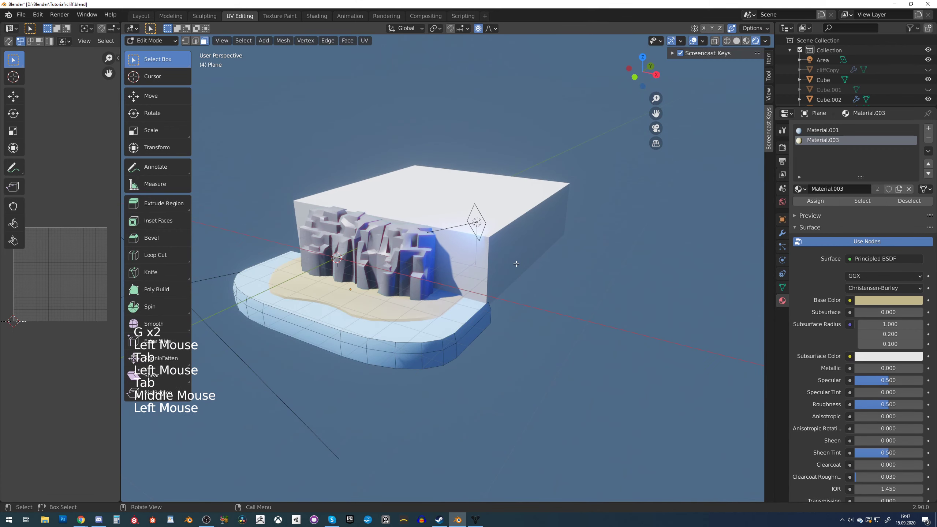
key("Tab")
Select the white block behind the cliff and scale it up uniformly to about 1.03
left_click(516, 264)
key("Tab")
scroll(516, 263, "up", 2)
key("s")
key("Tab")
key("s")
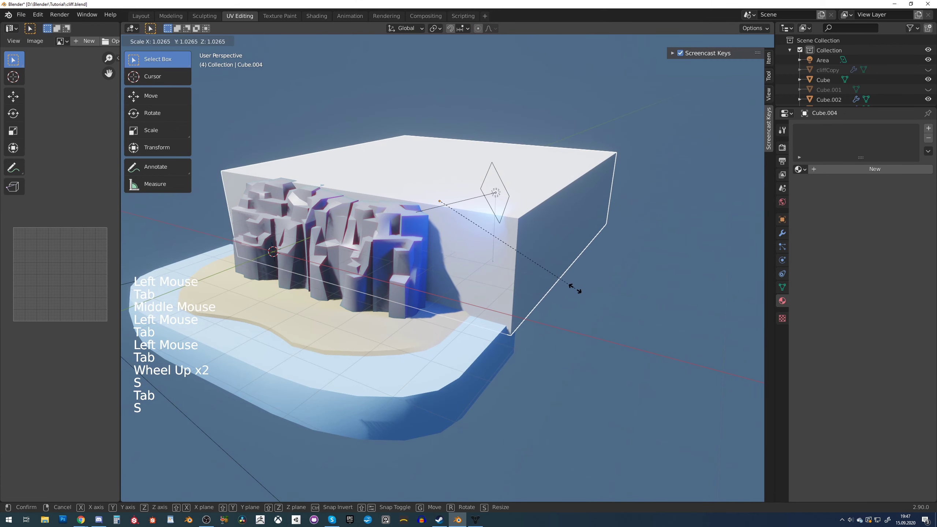
left_click(573, 289)
Lower the white block about 0.6 m along Z so its underside lines up with the bottom of the blue slab
middle_click_drag(574, 292, 522, 280)
key("g")
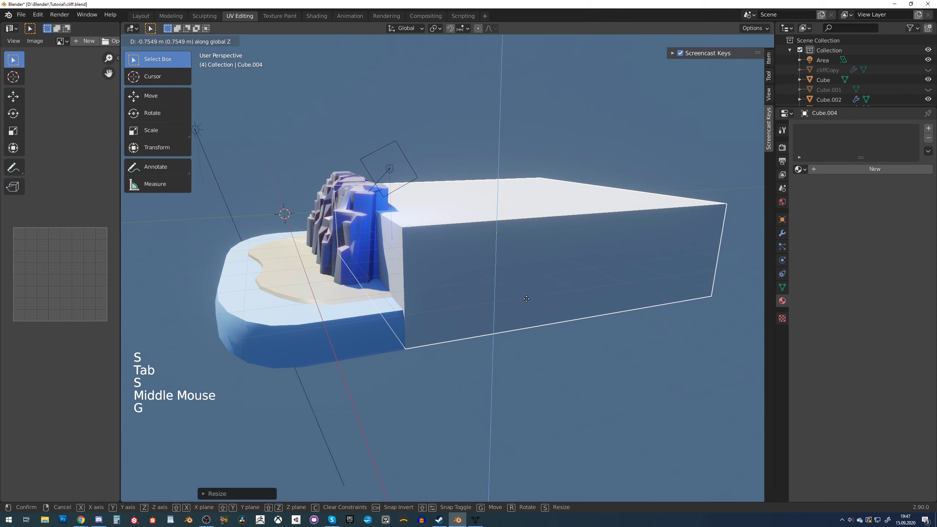
key("g")
left_click(528, 304)
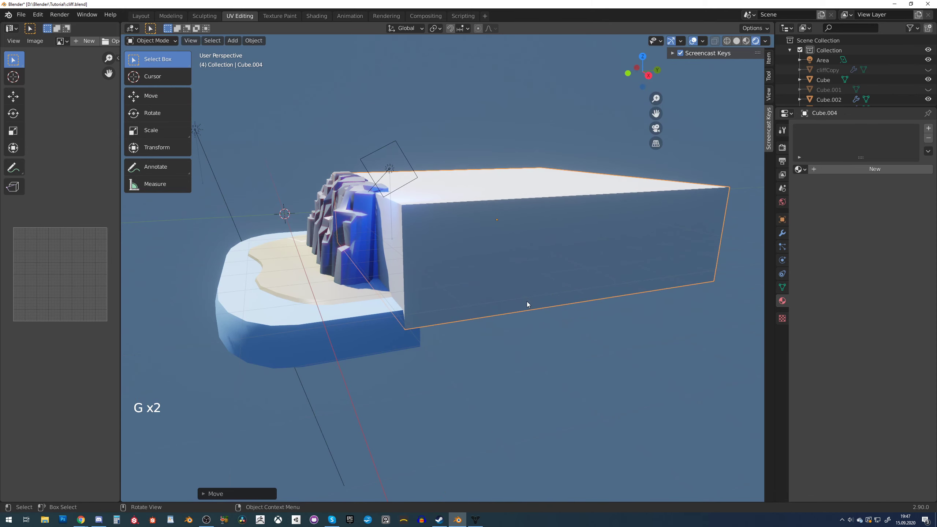
key("g")
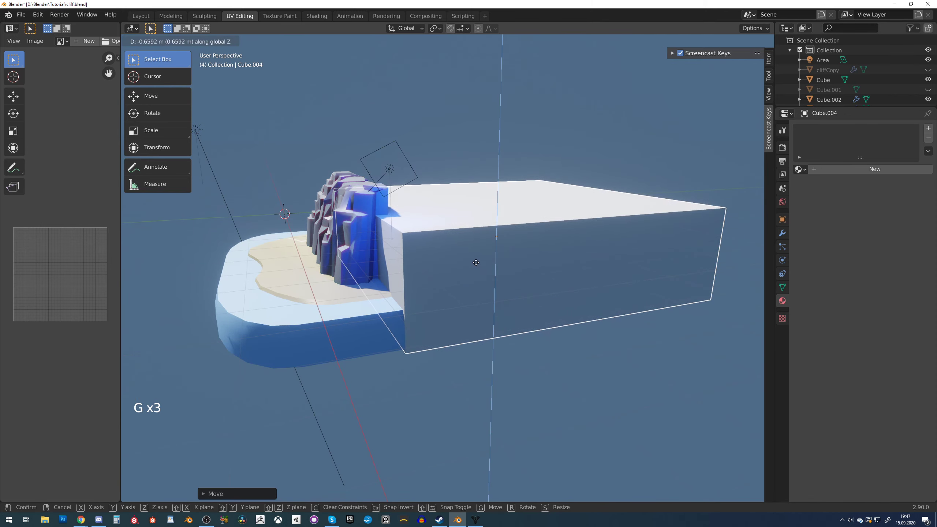
left_click(469, 252)
Select the white block's top face and raise it along Z to the height of the cliff's top
key("2")
left_click(453, 208)
key("Tab")
left_click(455, 208)
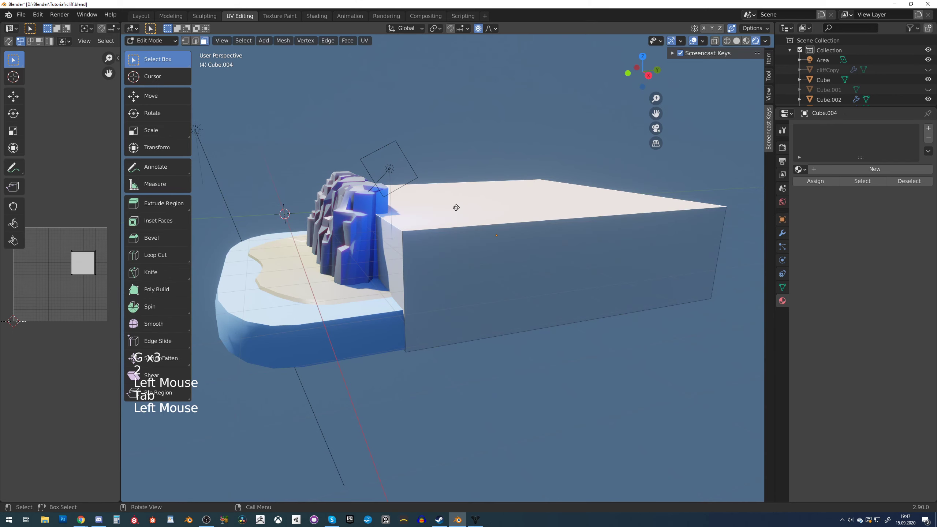
key("g")
key("z")
left_click(458, 191)
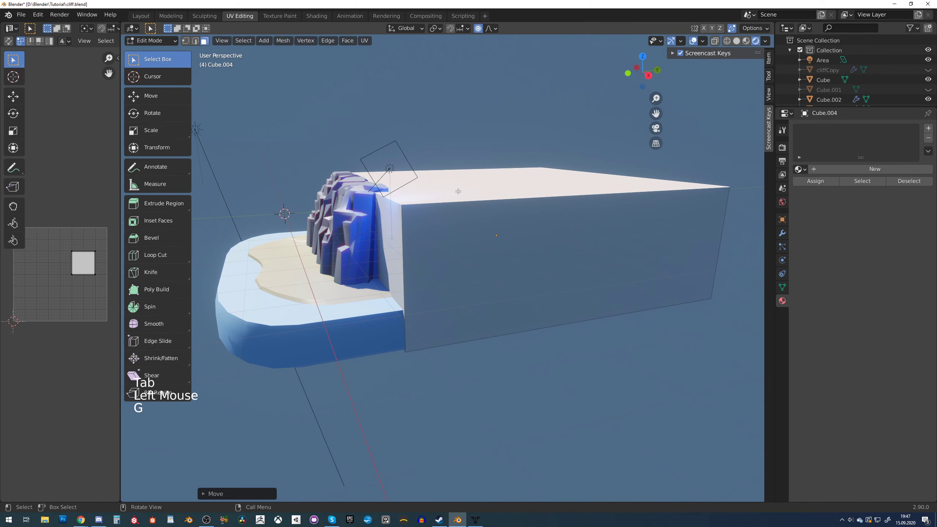
Leave Edit Mode, deselect the block and save the file
middle_click_drag(458, 191, 499, 228)
scroll(499, 229, "up", 1)
key("Tab")
scroll(556, 281, "down", 6)
left_click(534, 274)
middle_click_drag(556, 282, 511, 263)
middle_click_drag(510, 263, 493, 246)
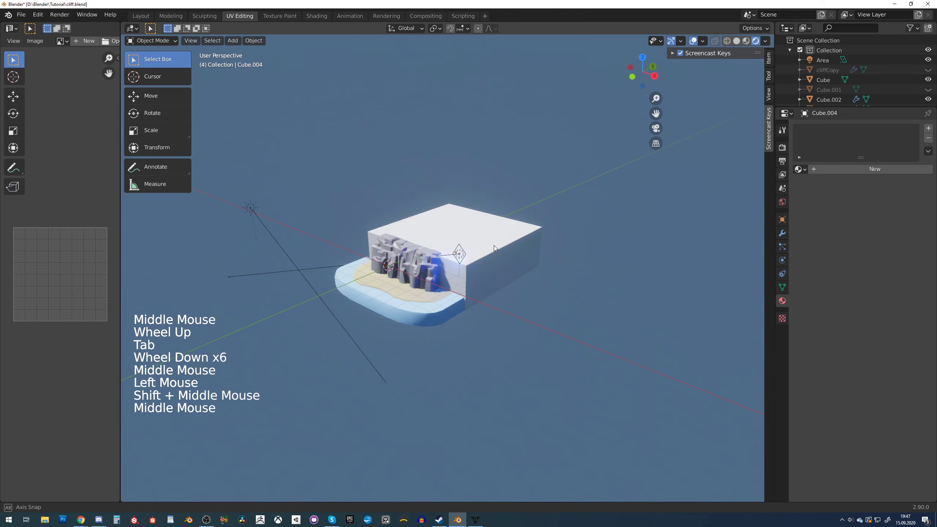
scroll(494, 245, "up", 3)
left_click(522, 252)
key("ctrl+s")
Add a horizontal loop cut around the white block and slide it up close to the top edge
scroll(564, 259, "up", 1)
key("Tab")
key("ctrl+r")
left_click(491, 270)
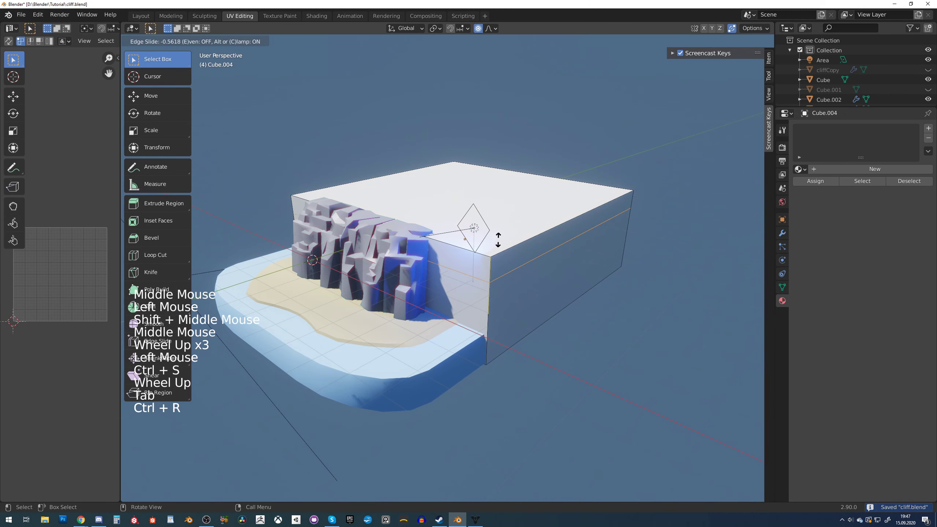
left_click(502, 225)
middle_click_drag(543, 258, 523, 242)
Select the block's large side faces below the new loop cut
key("3")
left_click(484, 266)
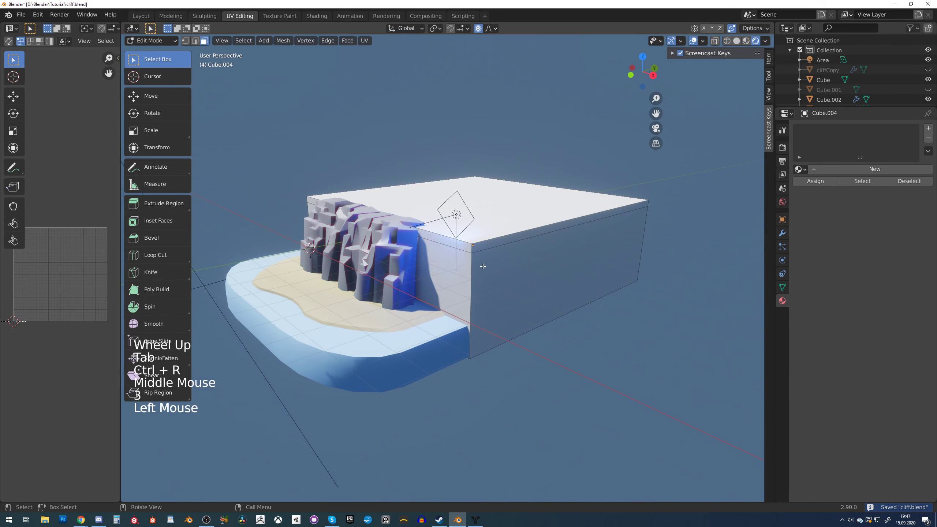
left_click(461, 266, "shift")
middle_click_drag(480, 266, 304, 327)
left_click(485, 209, "shift")
left_click(461, 316, "shift")
middle_click_drag(304, 327, 336, 336, "shift")
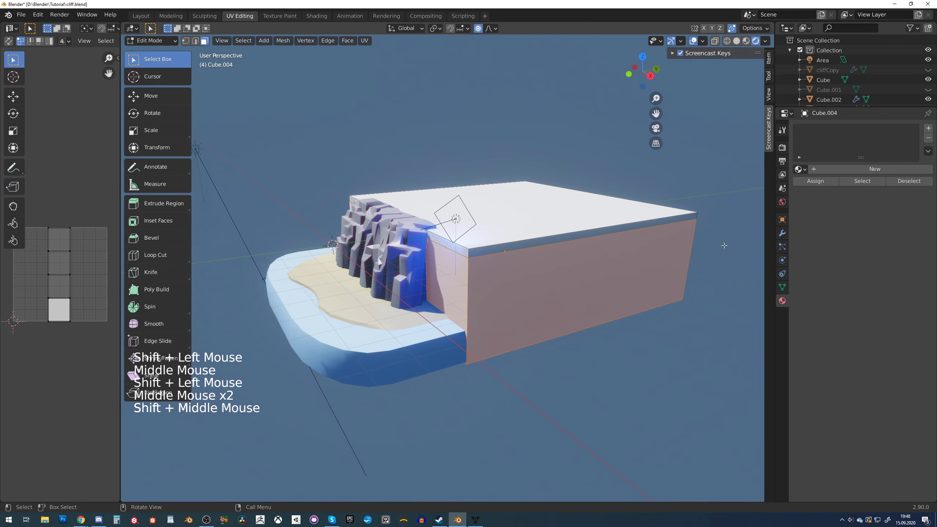
Give the block a new material with a darkened brown base color, hue 0.083 and saturation 0.319, and return to Object Mode
left_click(819, 171)
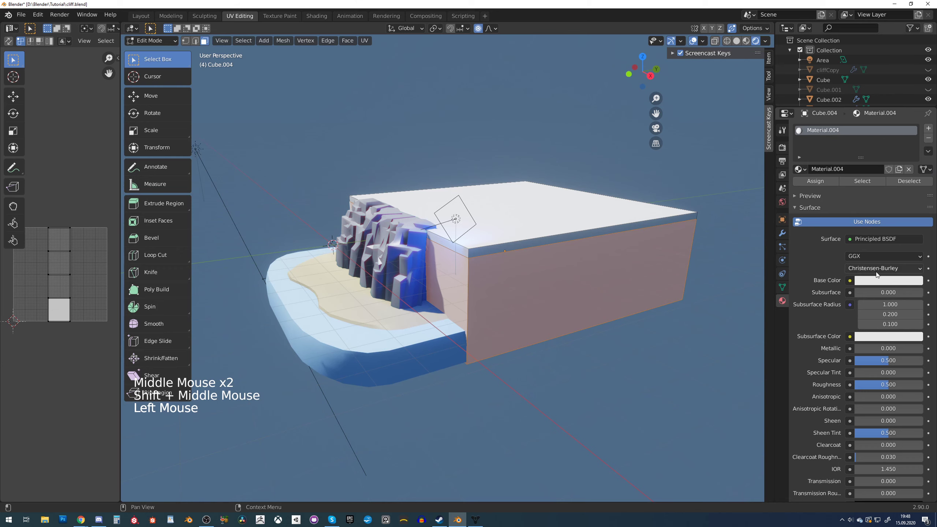
left_click(879, 281)
left_click(866, 184)
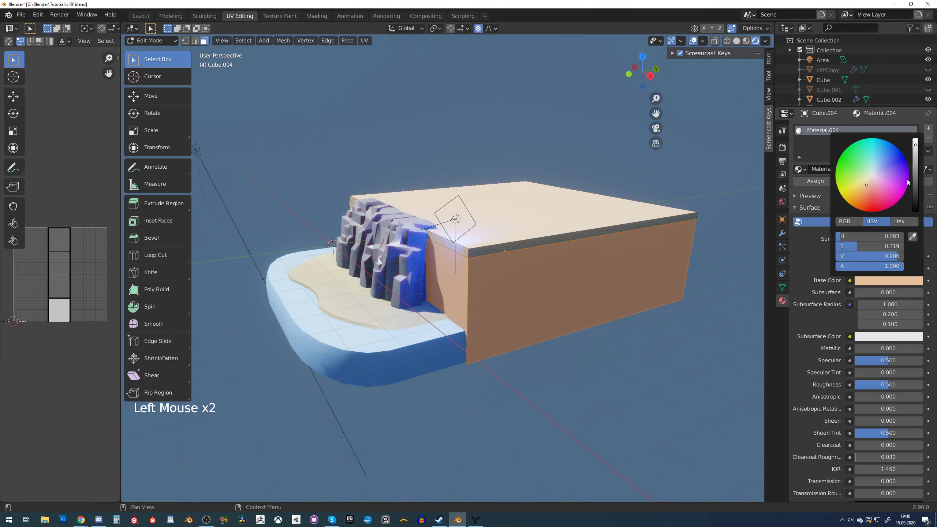
left_click(915, 168)
key("Tab")
scroll(533, 264, "down", 5)
middle_click_drag(533, 263, 535, 233)
scroll(541, 270, "up", 4)
scroll(536, 274, "up", 3)
scroll(549, 258, "down", 1)
Assign a new green material with hue 0.277, saturation 0.523 and value 0.520 to the block's top face and narrow upper rim
key("Tab")
left_click(534, 234)
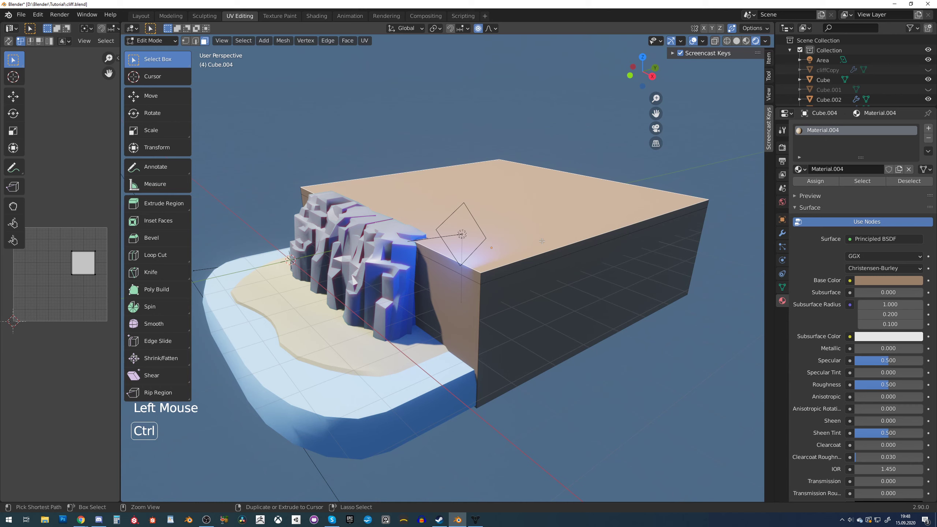
key("ctrl+KP_Add")
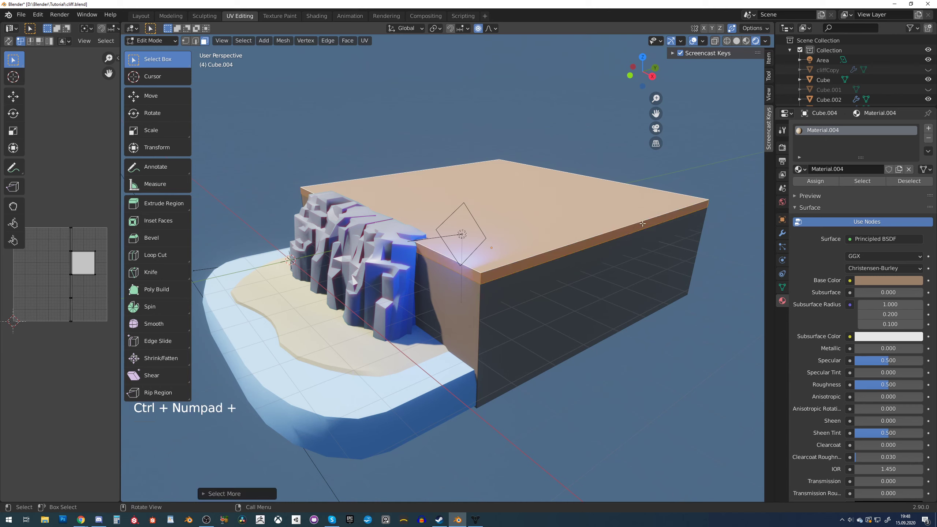
left_click(928, 129)
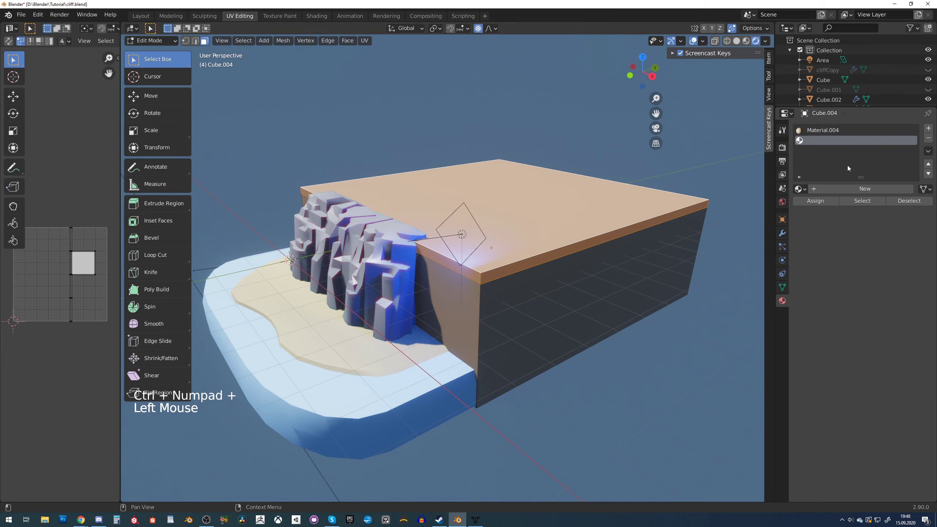
left_click(855, 188)
left_click(880, 299)
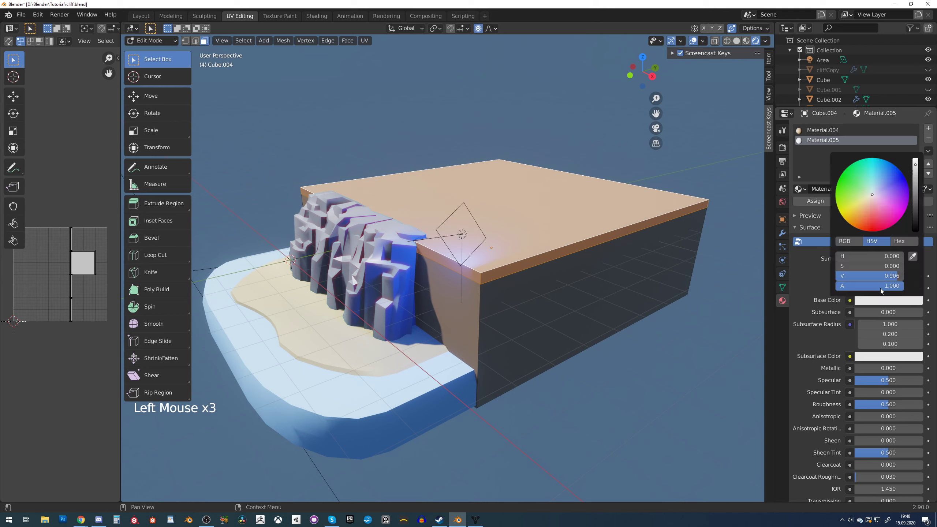
left_click(913, 199)
left_click(859, 197)
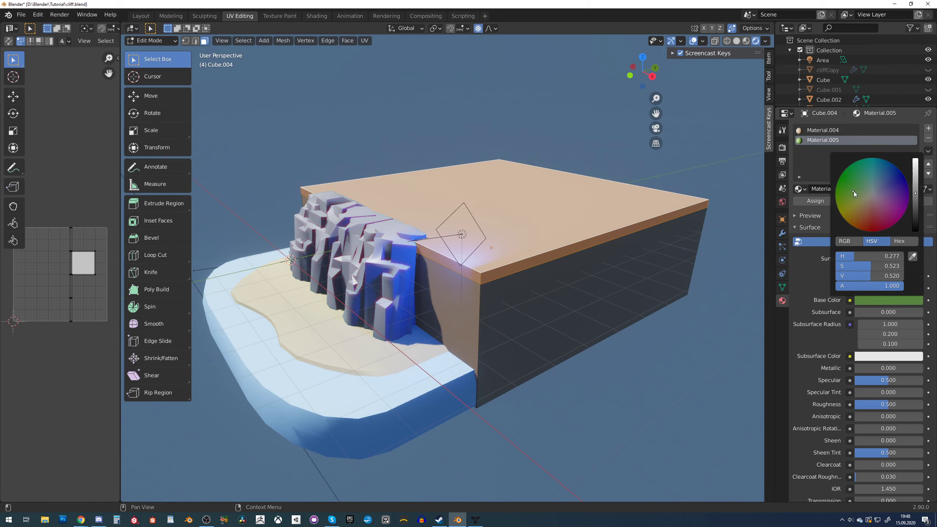
key("Tab")
key("Tab")
left_click(815, 201)
key("Tab")
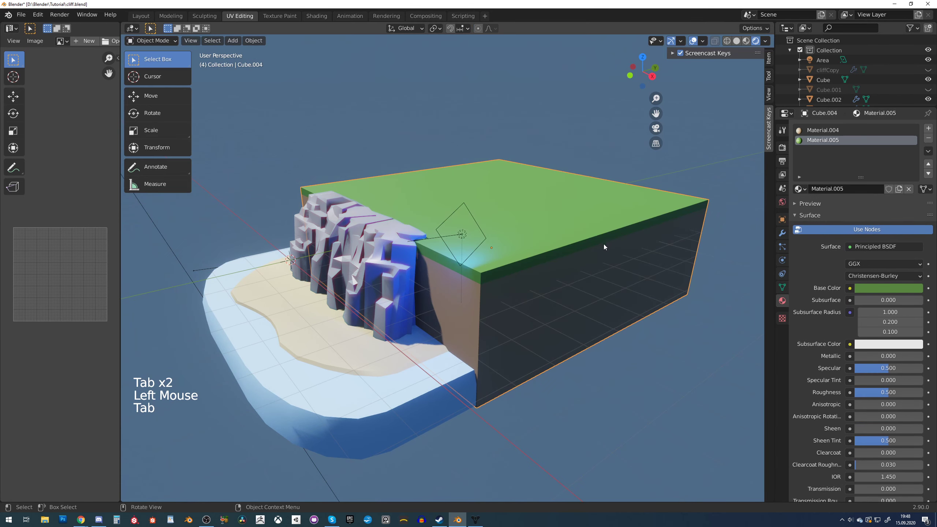
Open the green material's base color for editing
scroll(604, 246, "down", 6)
scroll(604, 249, "up", 6)
left_click(892, 289)
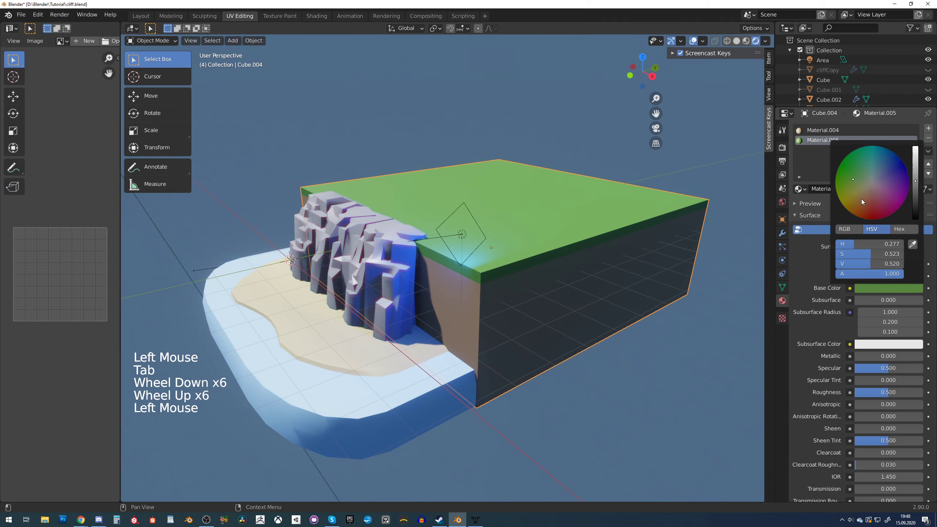
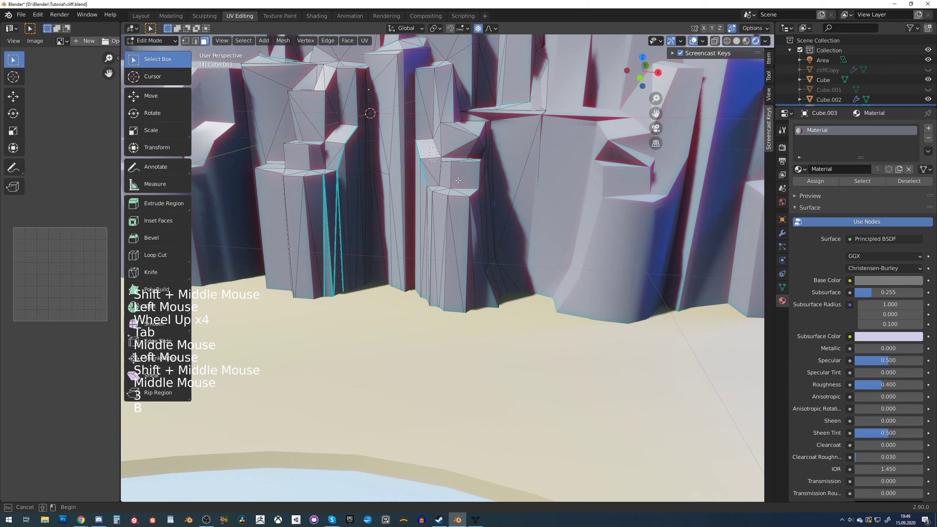
Select the ledge faces on the low rock column of the middle cliff piece
left_click_drag(437, 168, 496, 218)
middle_click_drag(496, 218, 393, 214)
left_click(385, 189)
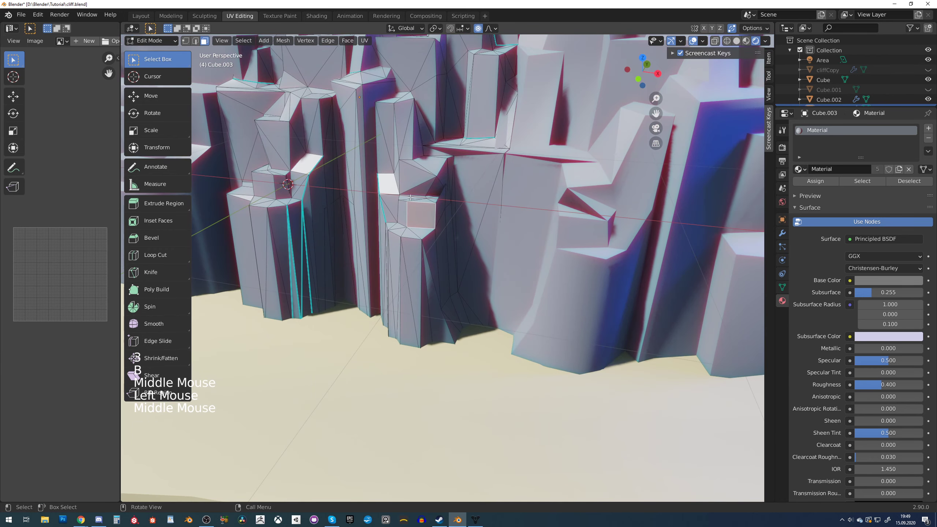
left_click(417, 210)
key("b")
key("b")
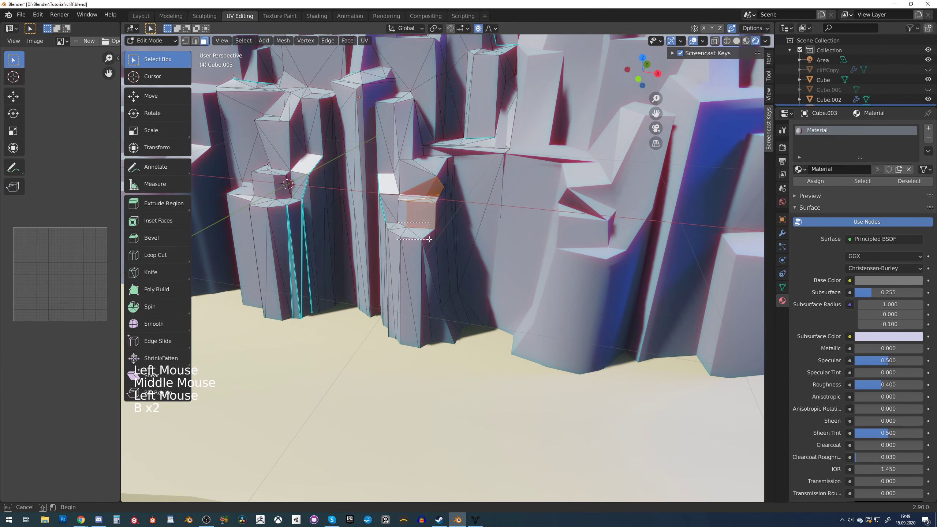
Rotate the triangular face at the low column's foot and move it slightly down along Z with proportional editing
key("Tab")
scroll(430, 233, "down", 6)
middle_click_drag(430, 234, 516, 317)
scroll(452, 271, "up", 5)
key("Tab")
scroll(467, 301, "up", 2)
left_click(563, 300)
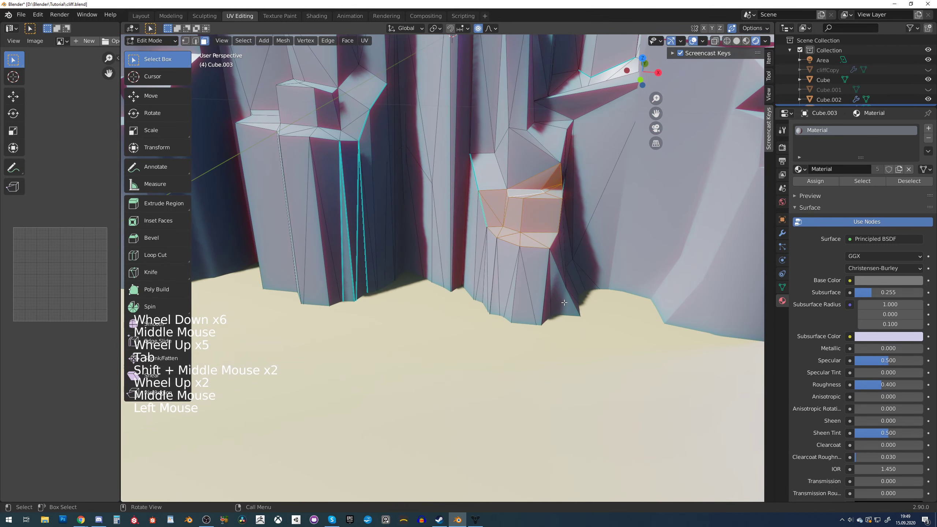
key("r")
left_click(572, 316)
key("g")
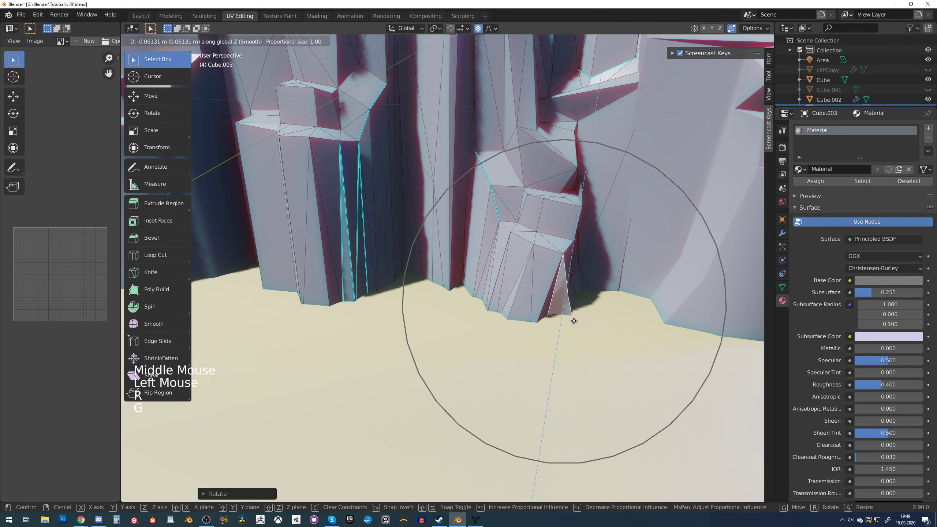
left_click(576, 315)
Try another rotation of the low column's foot face with proportional editing, then undo it and return to Object Mode
key("Tab")
scroll(577, 315, "down", 5)
middle_click_drag(559, 311, 448, 294)
key("Tab")
scroll(527, 309, "up", 2)
key("r")
left_click(527, 309)
key("Tab")
scroll(470, 290, "up", 1)
scroll(453, 296, "down", 4)
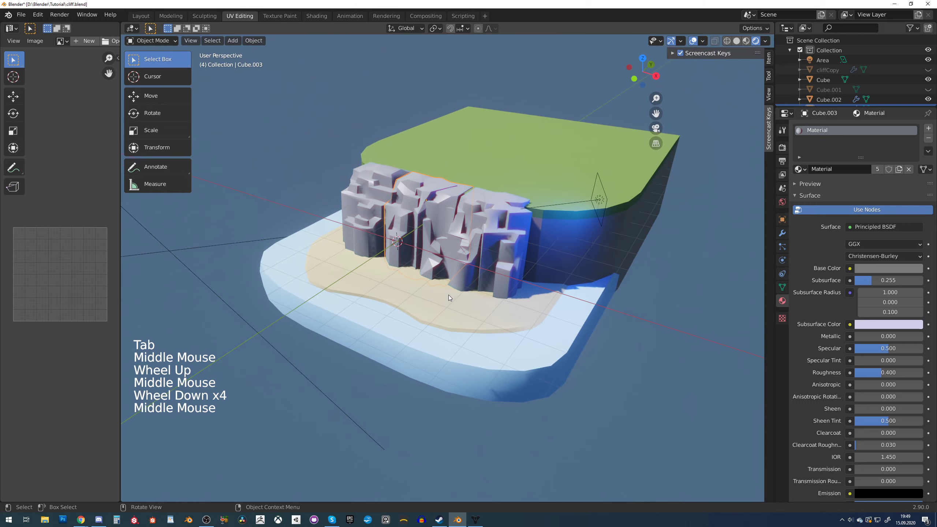
scroll(448, 294, "up", 3)
key("ctrl+z")
key("ctrl+z")
key("Tab")
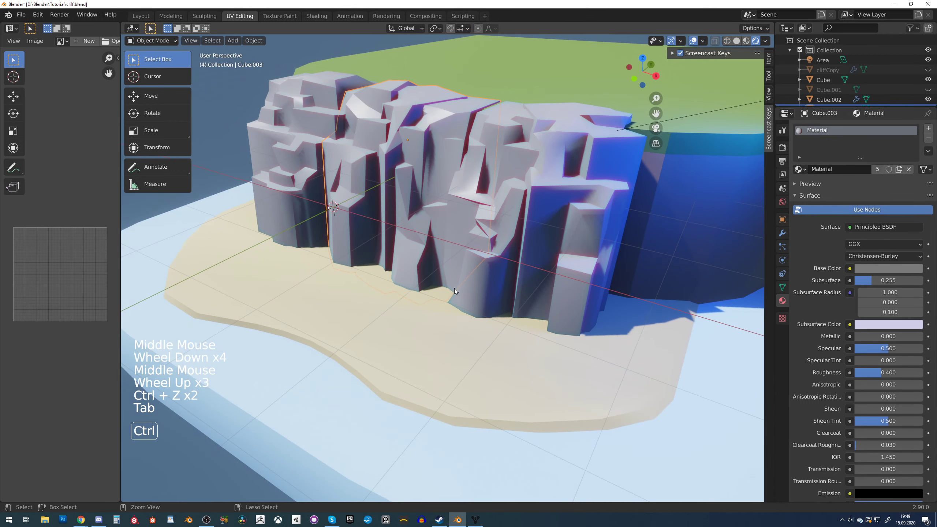
Save the file, then move the column's foot face about -0.2 m along Y with proportional editing and leave Edit Mode
key("ctrl+s")
scroll(453, 288, "down", 4)
middle_click_drag(456, 288, 467, 294, "shift")
scroll(467, 294, "up", 5)
key("Tab")
scroll(433, 303, "up", 1)
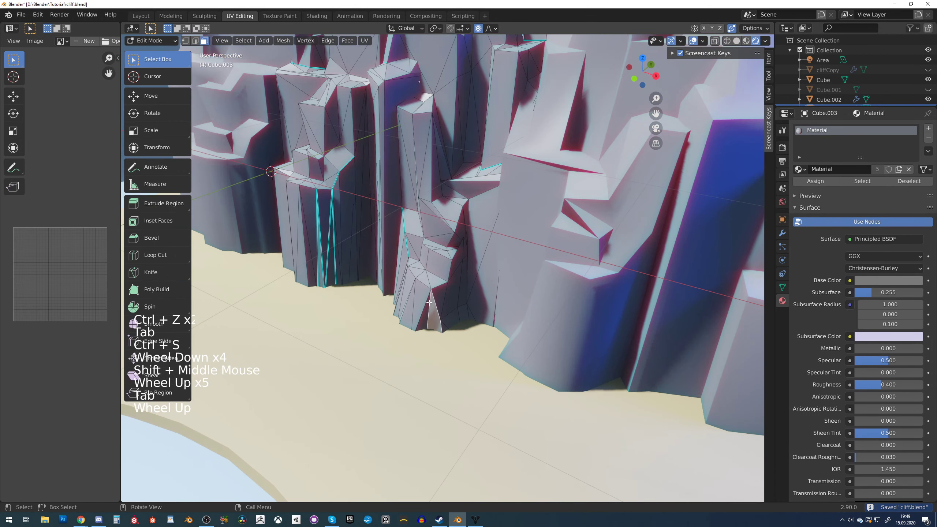
key("g")
key("g")
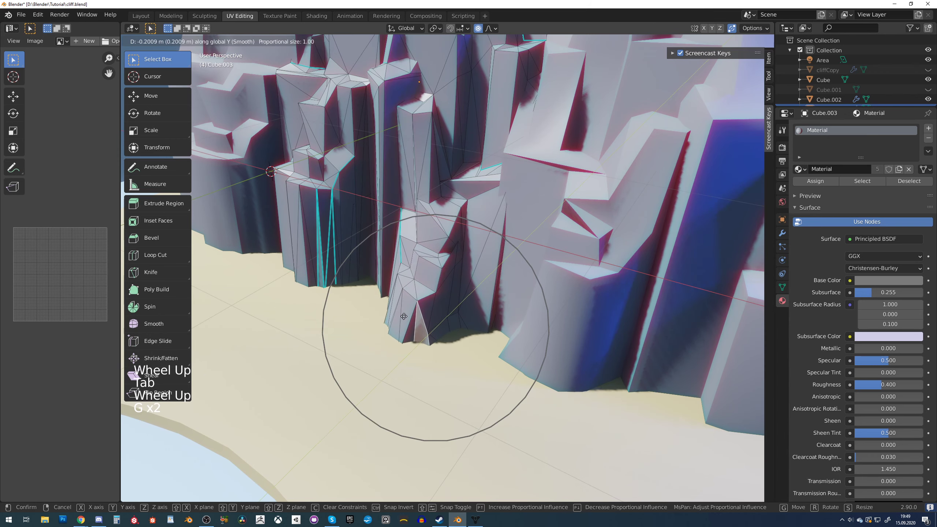
key("Tab")
scroll(404, 315, "down", 5)
middle_click_drag(429, 313, 481, 287)
Enter Edit Mode on the blue-lit end cliff piece and select the front face of its low column
double_click(478, 287)
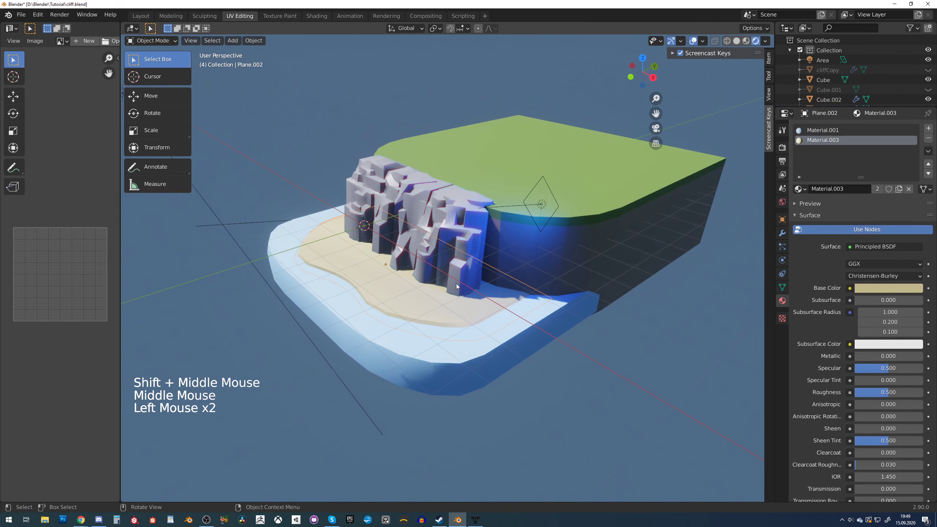
scroll(456, 283, "up", 4)
key("Tab")
left_click(476, 303)
Try to add a loop cut to the low column of the end cliff piece, then undo it
key("ctrl+r")
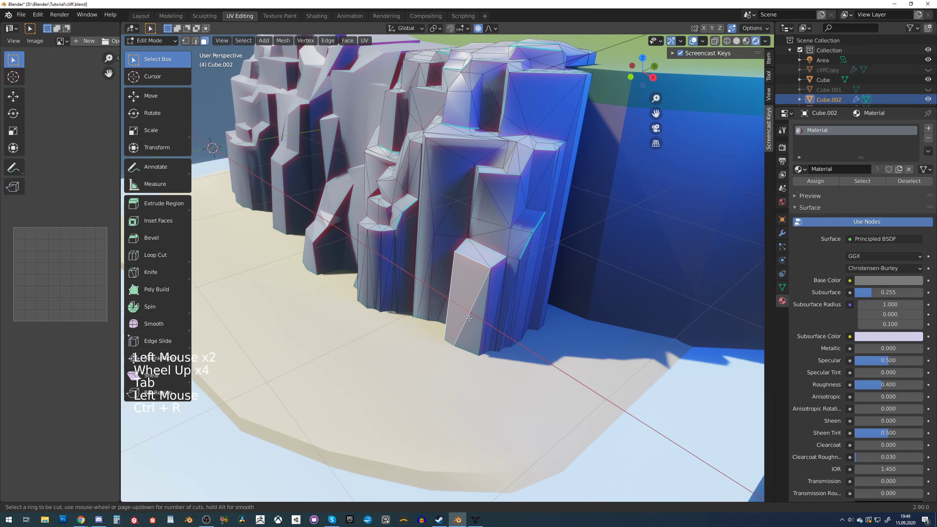
double_click(450, 294)
middle_click_drag(452, 294, 497, 283)
key("ctrl+z")
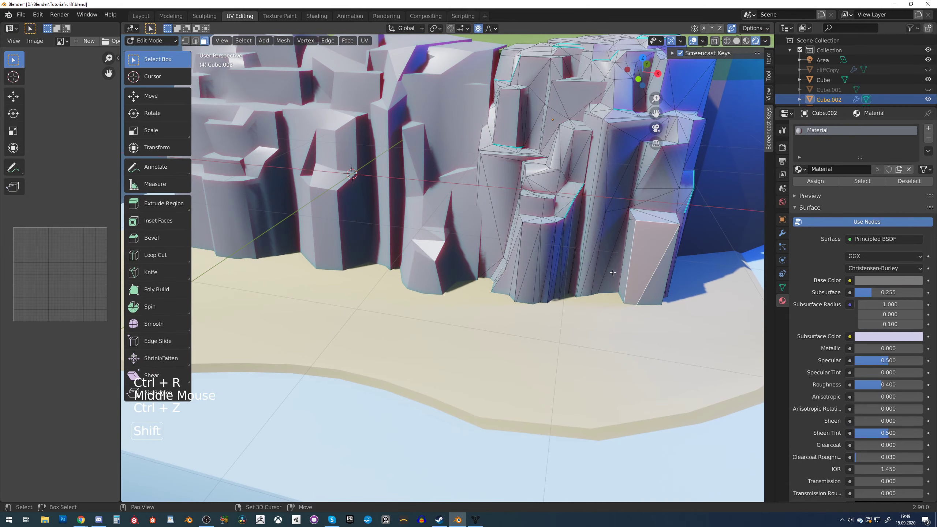
Move the front top edge of the end piece's low column downward with proportional editing to shorten the column
middle_click_drag(649, 272, 546, 274, "shift")
middle_click_drag(545, 274, 502, 282)
scroll(518, 284, "up", 2)
key("2")
left_click(460, 203)
key("g")
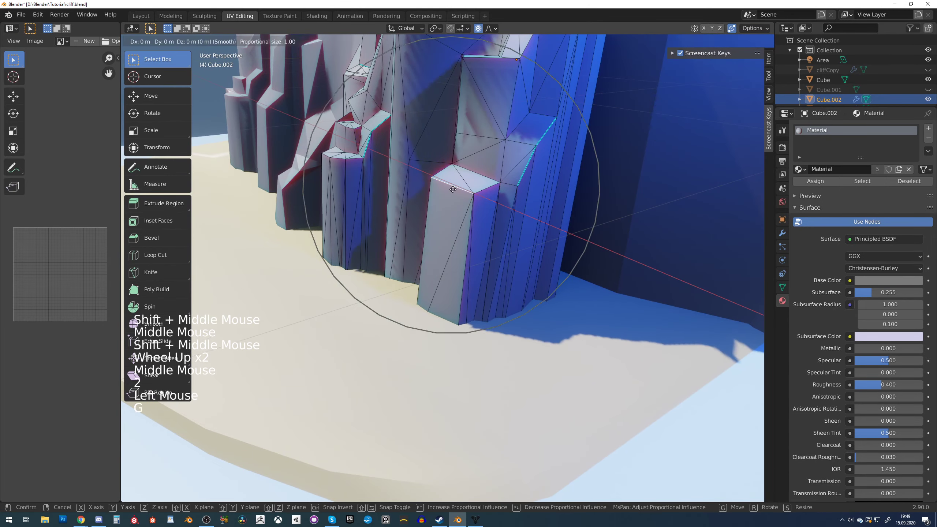
left_click(434, 259)
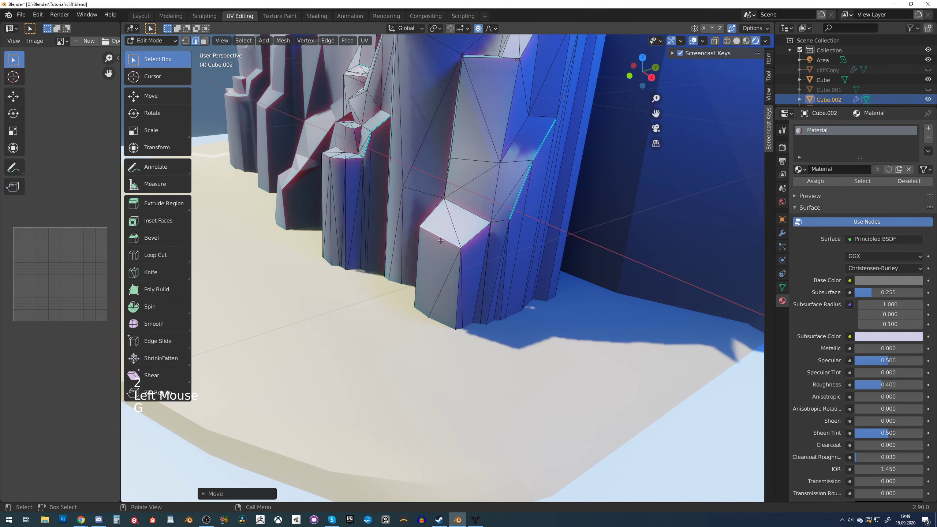
Scale the low column's top edge selection, return to Object Mode and save the file
key("Tab")
scroll(468, 266, "down", 3)
middle_click_drag(468, 267, 570, 161)
key("Tab")
scroll(489, 265, "up", 2)
key("s")
left_click(583, 264)
key("Tab")
scroll(539, 271, "down", 4)
scroll(491, 270, "down", 4)
scroll(493, 263, "up", 5)
key("ctrl+s")
Show the end cliff piece's modifiers, shift one of its mesh elements slightly sideways and return to Object Mode
scroll(508, 261, "down", 1)
scroll(508, 261, "up", 5)
left_click(782, 232)
key("Tab")
left_click(569, 58)
key("g")
left_click(557, 58)
key("Tab")
key("Tab")
key("Tab")
key("Tab")
scroll(571, 162, "down", 2)
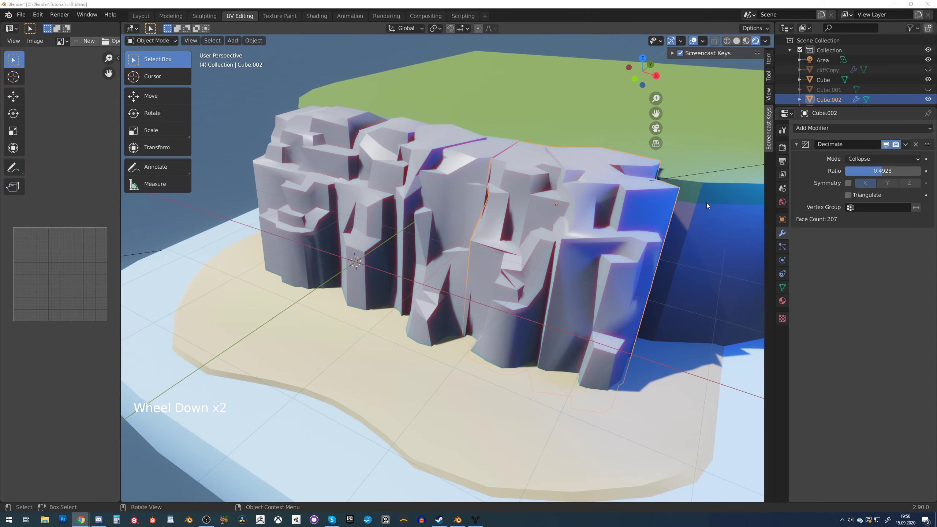
Duplicate the scene's collection and exclude the copy, Collection.001, from the view layer, leaving the original collection active
scroll(731, 178, "down", 6)
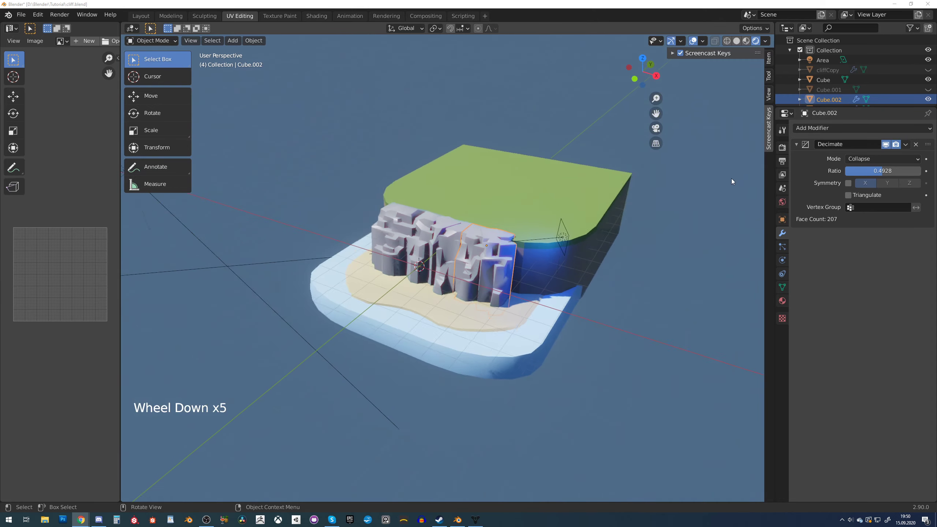
left_click_drag(292, 113, 682, 371)
scroll(550, 300, "down", 5)
scroll(551, 300, "down", 1)
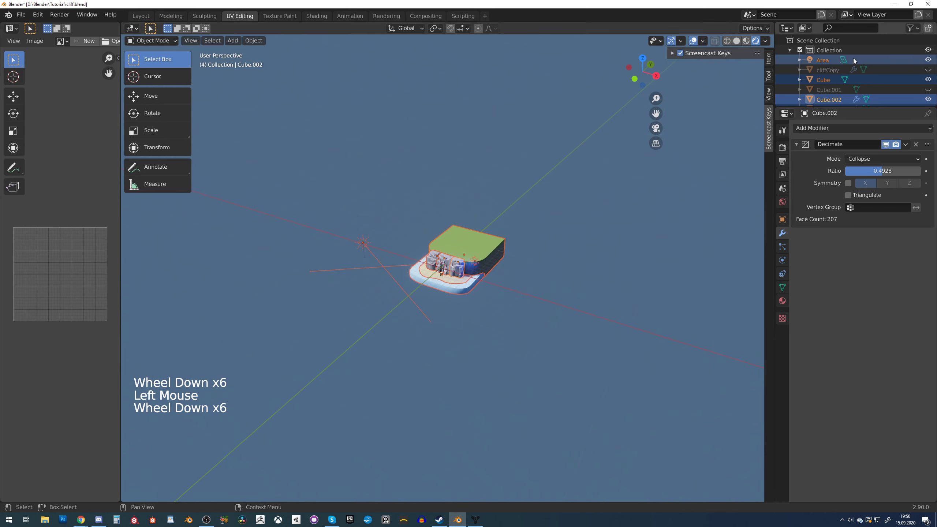
left_click(789, 50)
right_click(825, 50)
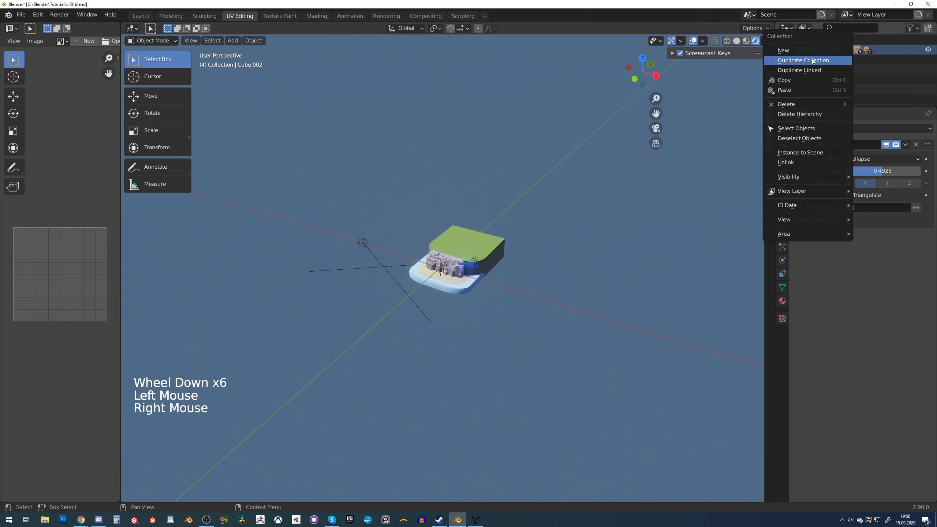
left_click(844, 63)
left_click(800, 60)
left_click(796, 57)
left_click(797, 51)
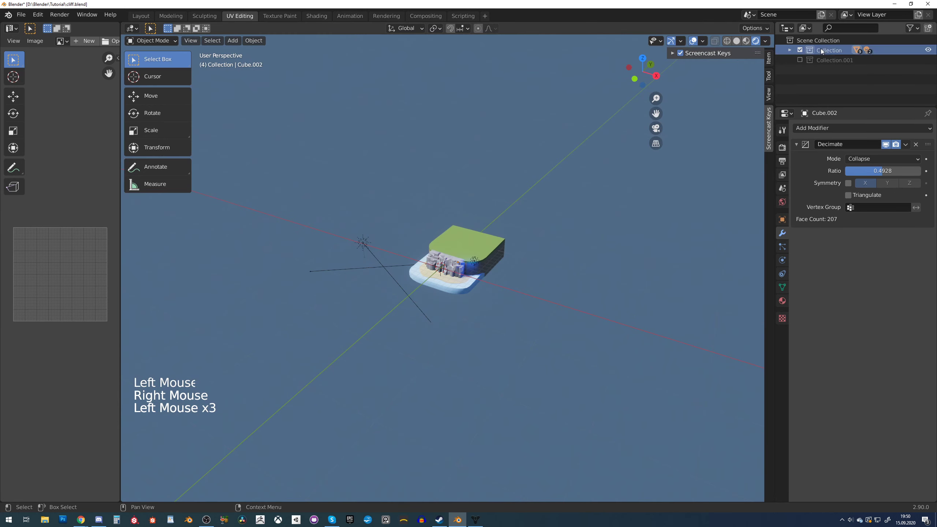
Save the file and apply the Decimate modifiers of the end and middle cliff pieces
scroll(513, 265, "up", 6)
scroll(513, 265, "up", 4)
key("ctrl+s")
left_click(537, 248)
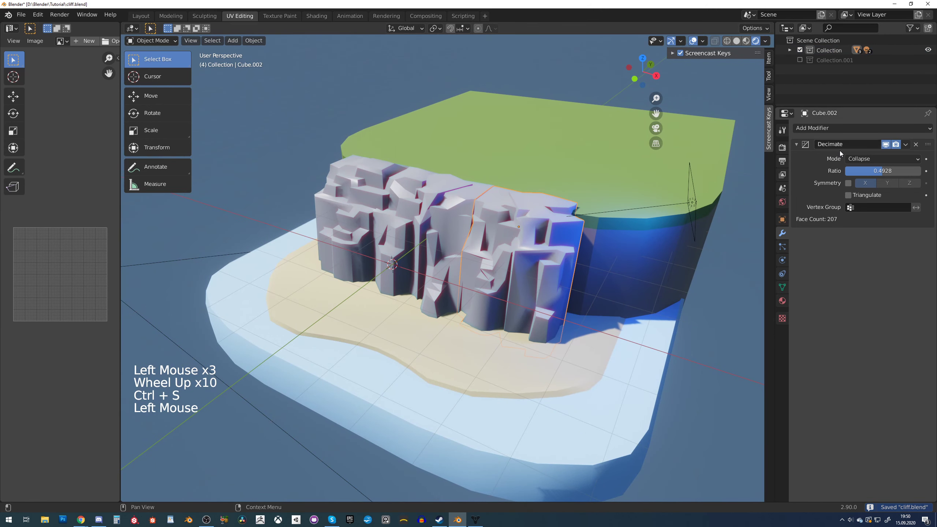
left_click(905, 144)
left_click(861, 155)
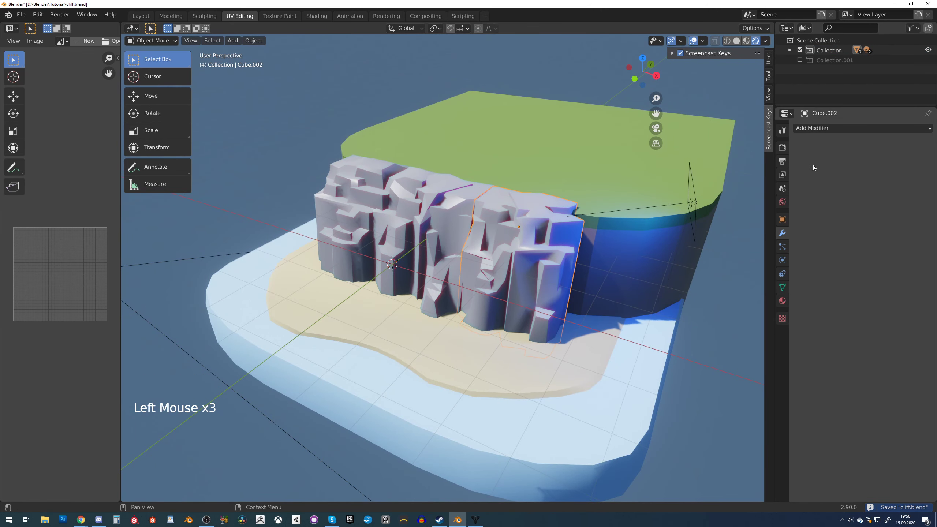
left_click(470, 210)
left_click(905, 144)
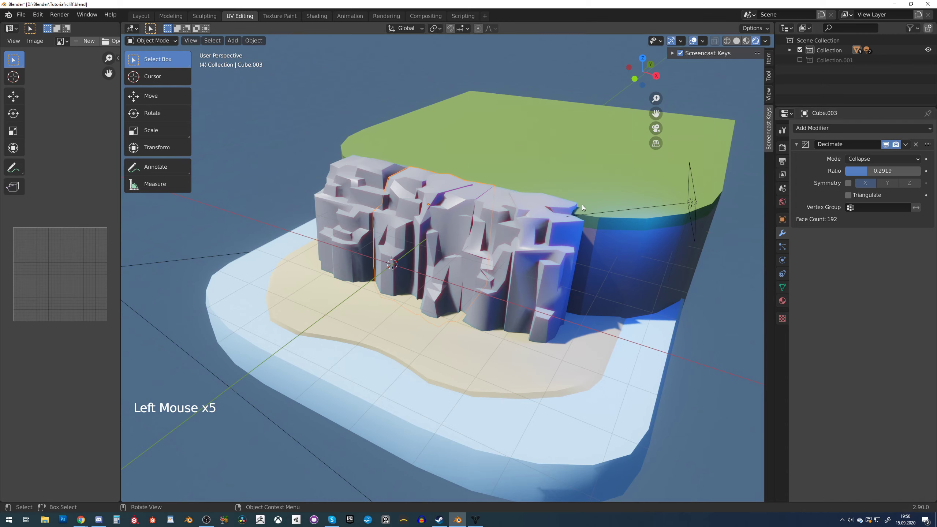
key("ctrl+a")
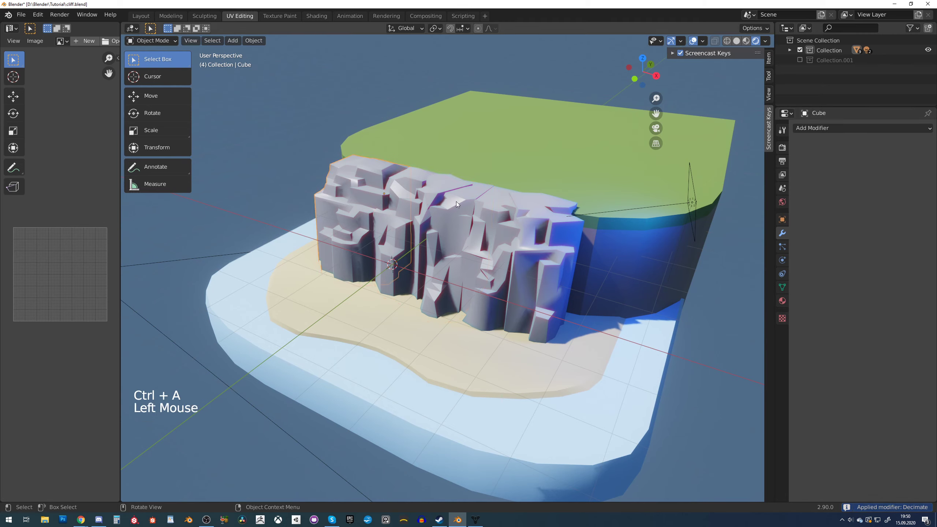
Duplicate all three cliff pieces in top view, rotate the copies and attach them to the blue-lit end of the cliff row
left_click(537, 242)
middle_click_drag(532, 238, 484, 237)
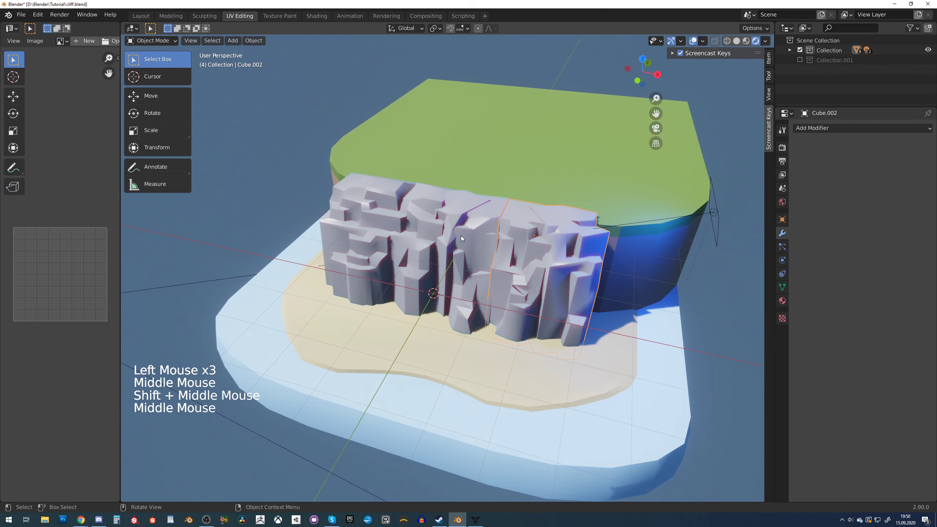
left_click(457, 236, "shift")
left_click(376, 231, "shift")
scroll(568, 294, "up", 1, "alt")
middle_click_drag(564, 226, 399, 290, "alt")
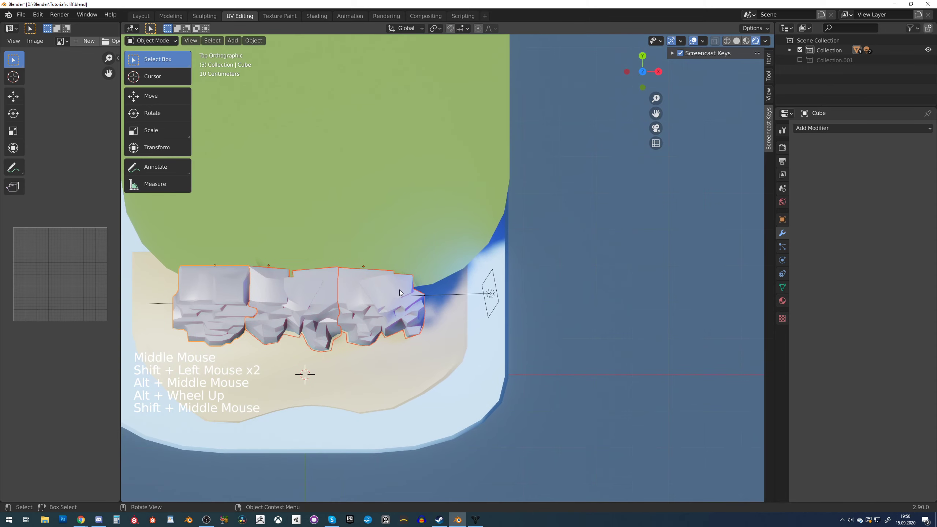
key("shift+d")
key("r")
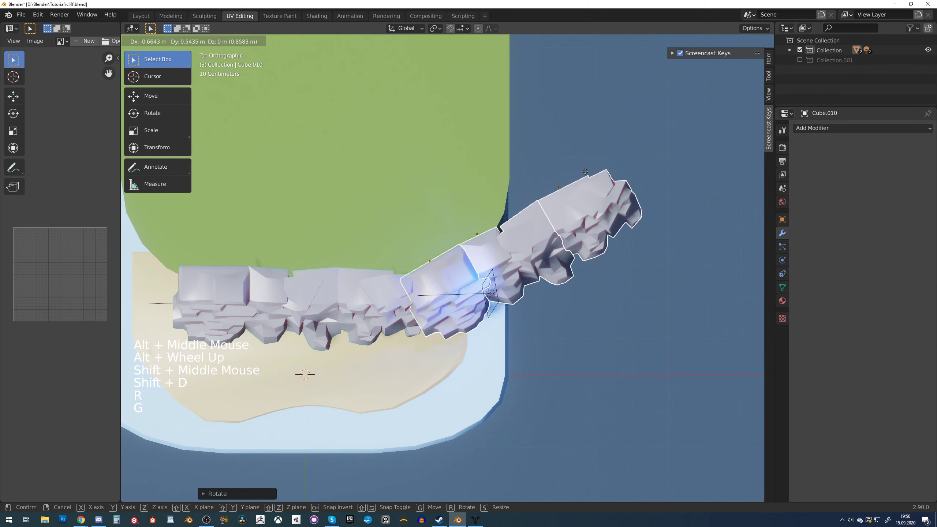
left_click(622, 190)
key("g")
left_click(581, 161)
Rotate the middle duplicated cliff piece and move it against the neighbouring copy along the block's curved corner
left_click(516, 238)
key("r")
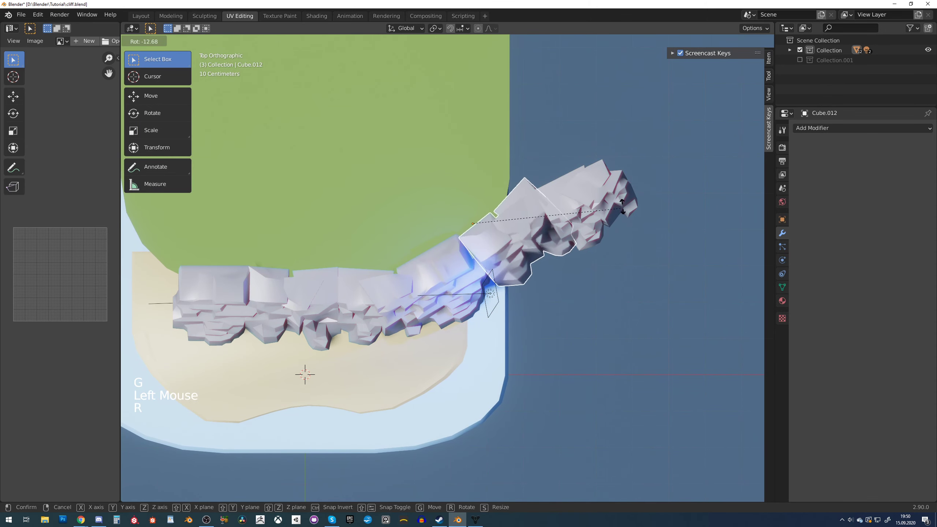
left_click(597, 177)
key("g")
left_click(577, 187)
key("q")
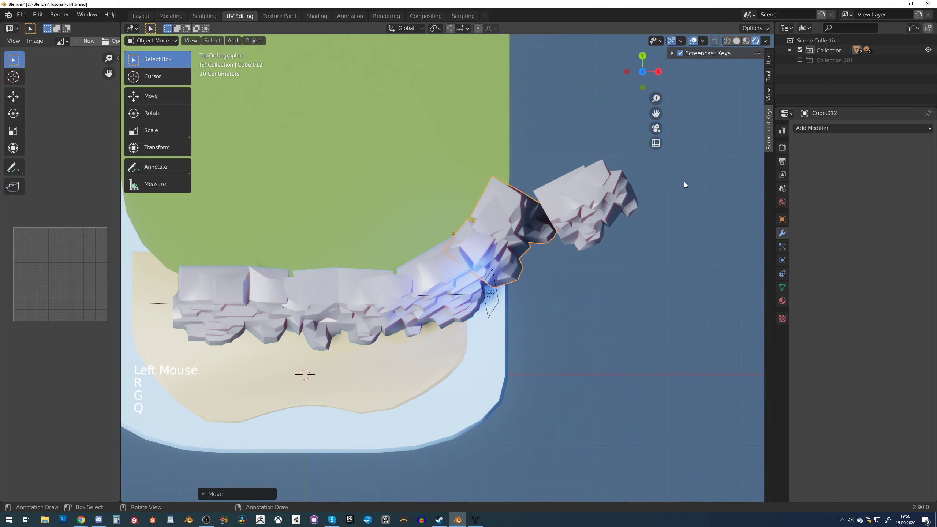
Apply Geometry to Origin to the middle duplicated cliff piece and move it back against its neighbour at the block's curved corner
middle_click_drag(558, 230, 548, 239, "shift")
scroll(542, 232, "up", 1)
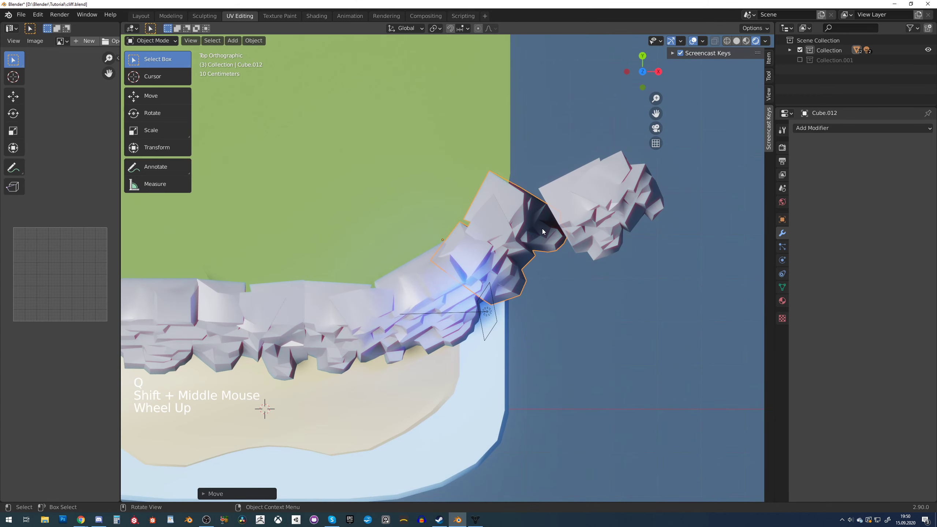
left_click(254, 41)
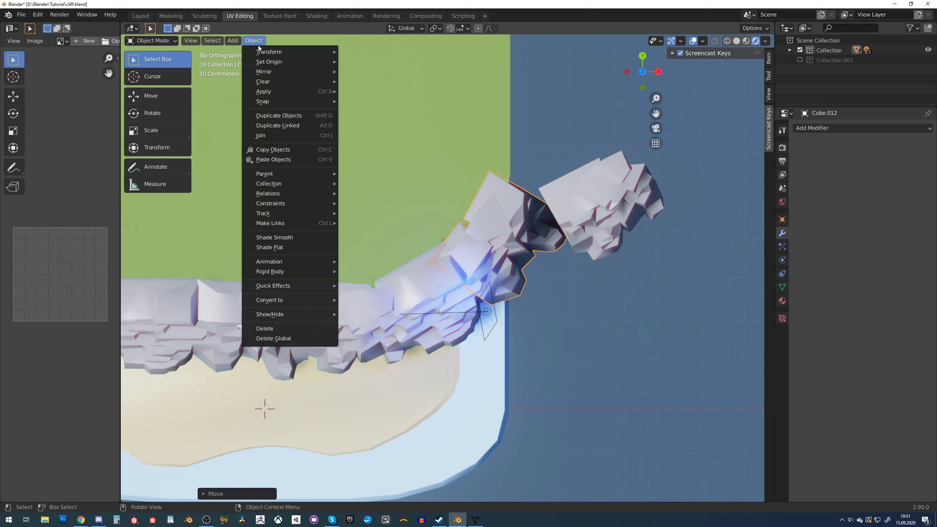
mouse_move(289, 62)
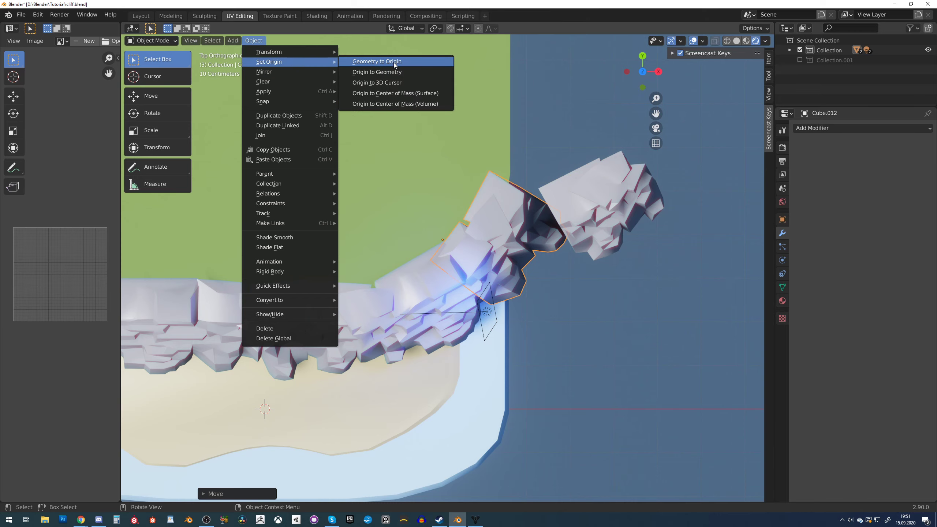
left_click(393, 62)
key("g")
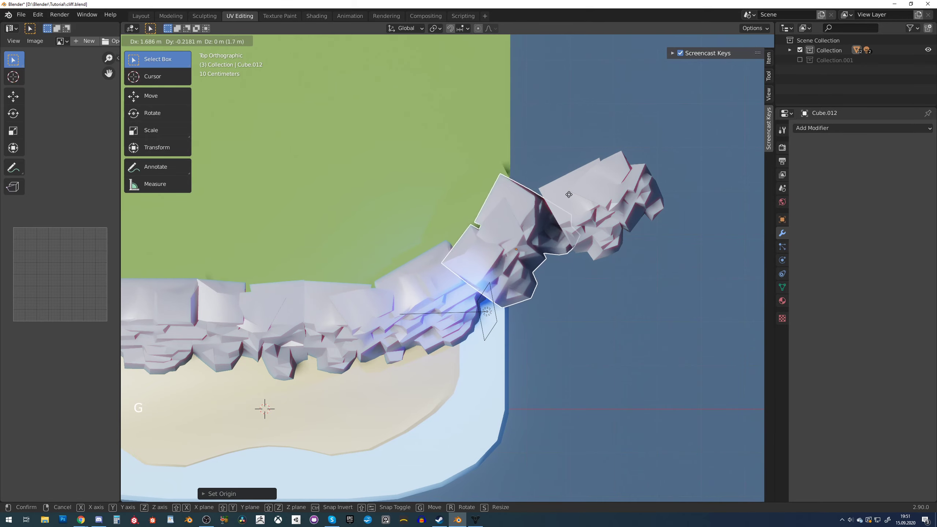
left_click(553, 181)
middle_click_drag(553, 181, 476, 147)
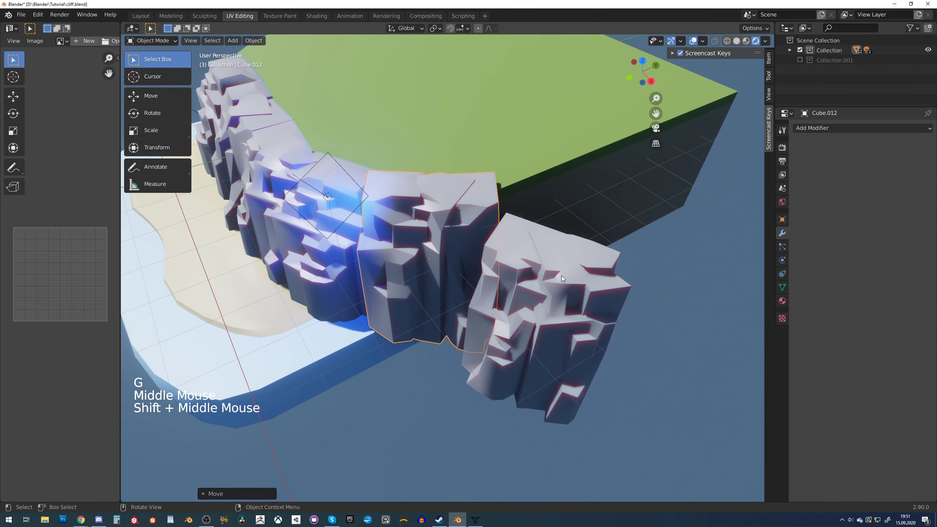
Set the origin of the outermost duplicated cliff piece to its geometry
left_click(562, 275)
left_click(254, 41)
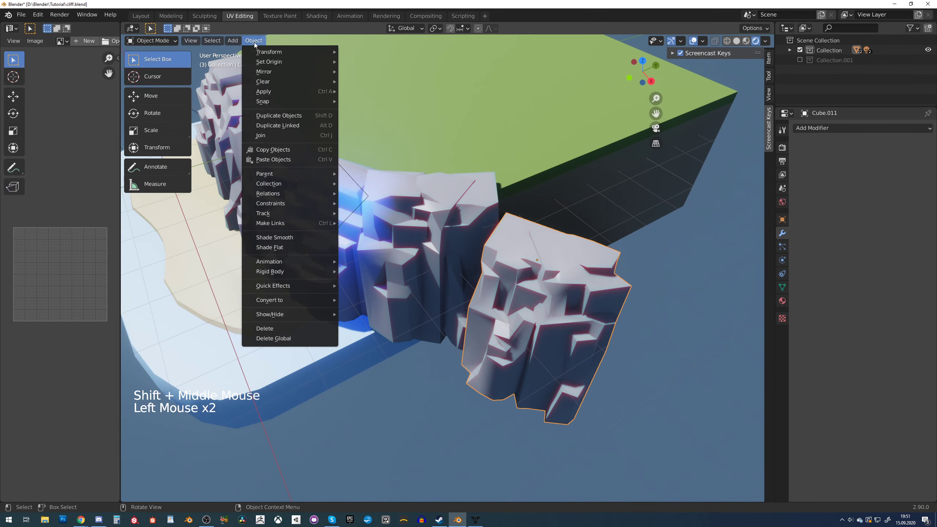
mouse_move(279, 63)
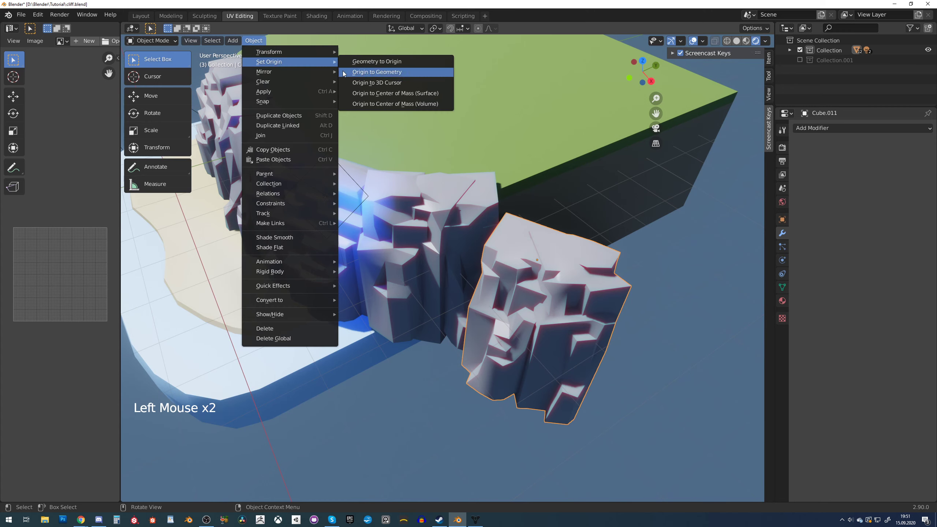
left_click(395, 73)
Add Origin to Geometry and Geometry to Origin to the Quick Favorites, review the Snap options and open the favourites list
left_click(229, 43)
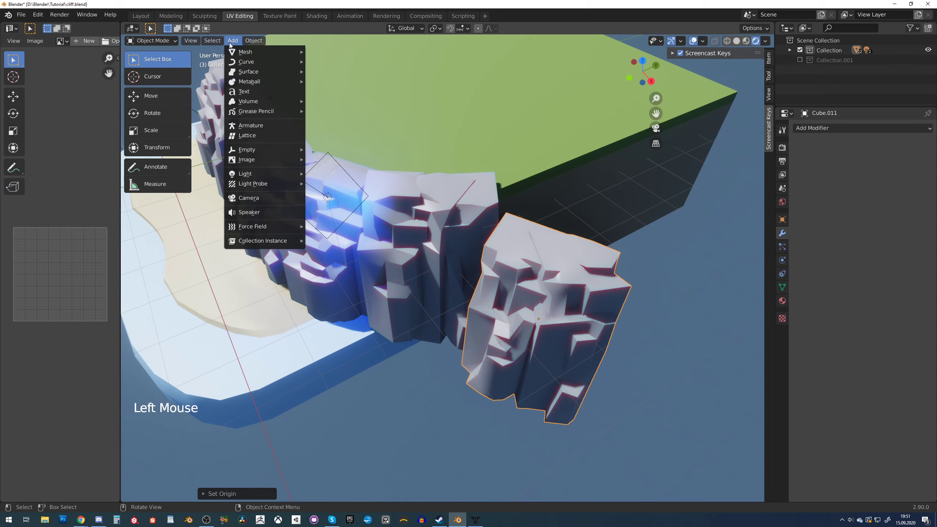
left_click(254, 39)
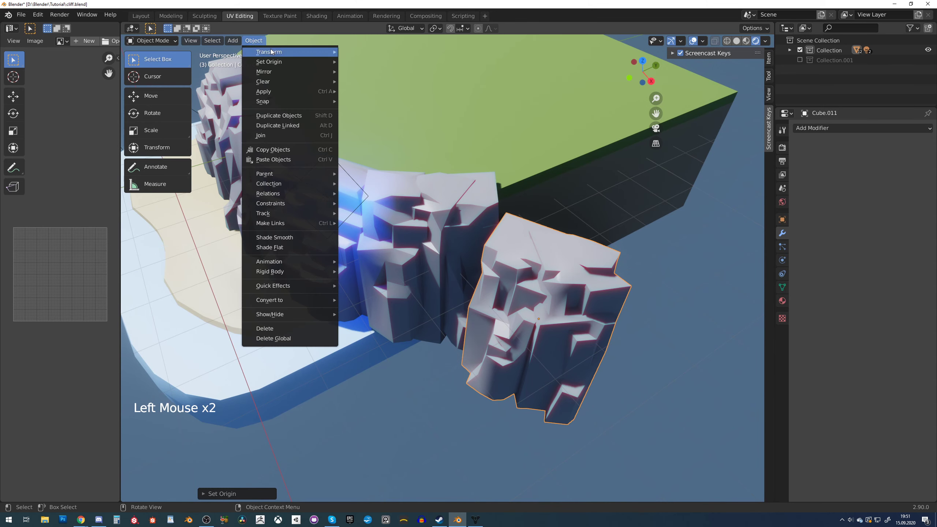
mouse_move(324, 63)
right_click(386, 72)
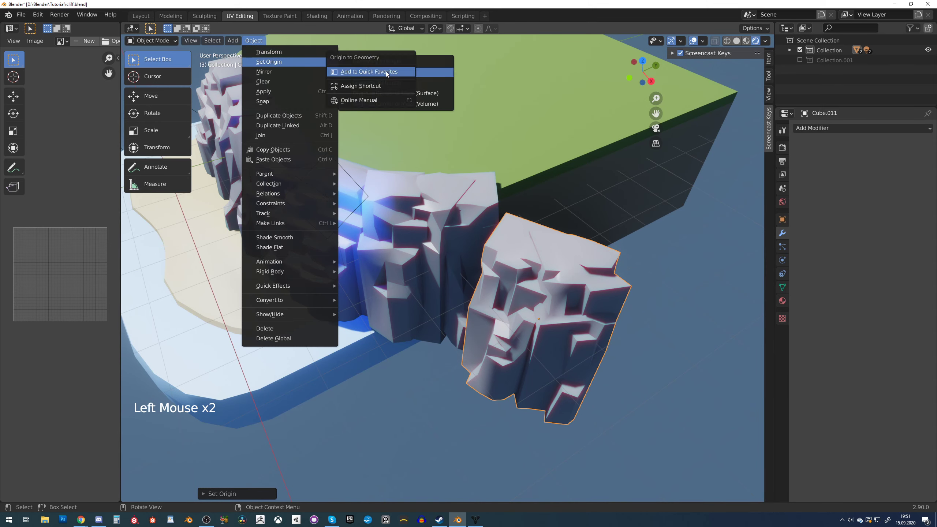
left_click(386, 72)
right_click(385, 65)
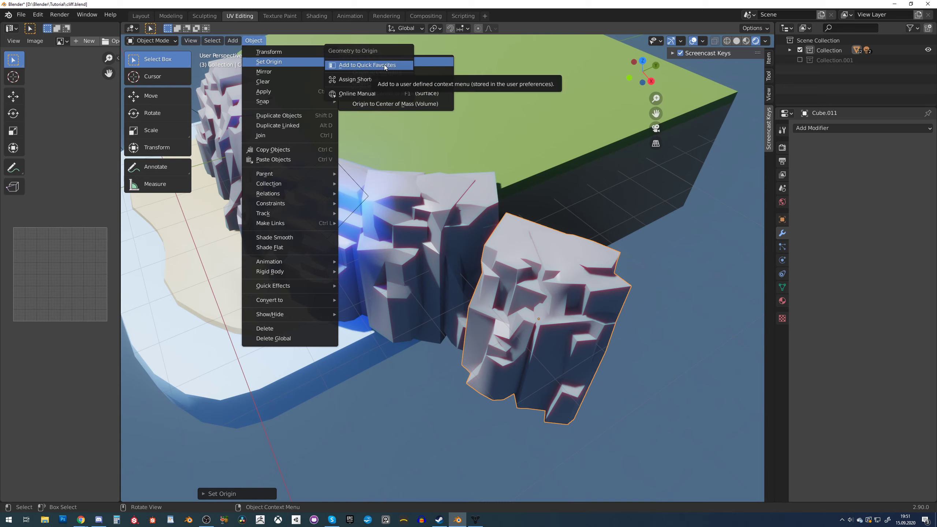
left_click(386, 66)
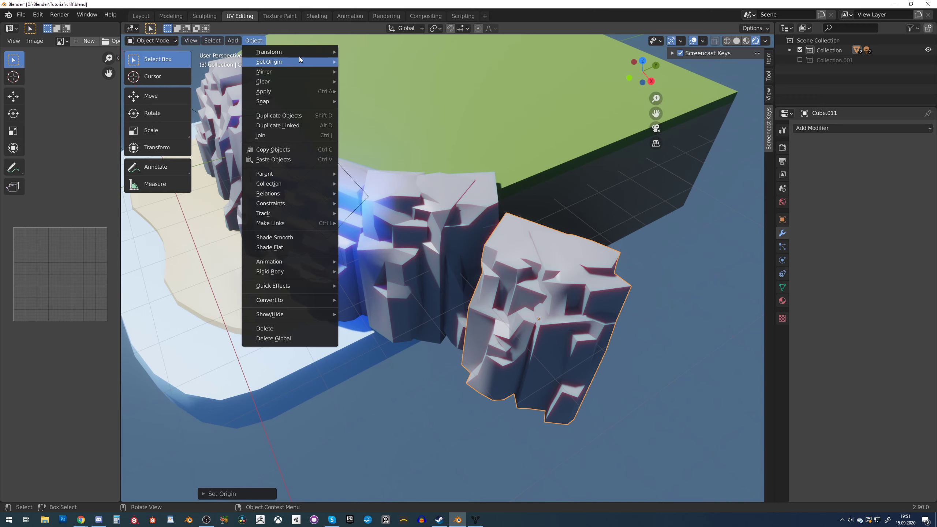
mouse_move(299, 56)
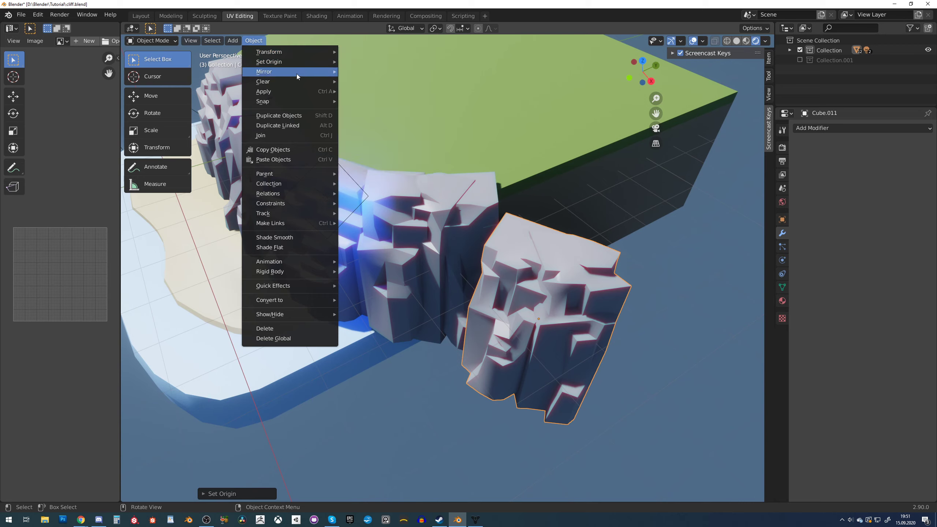
mouse_move(292, 99)
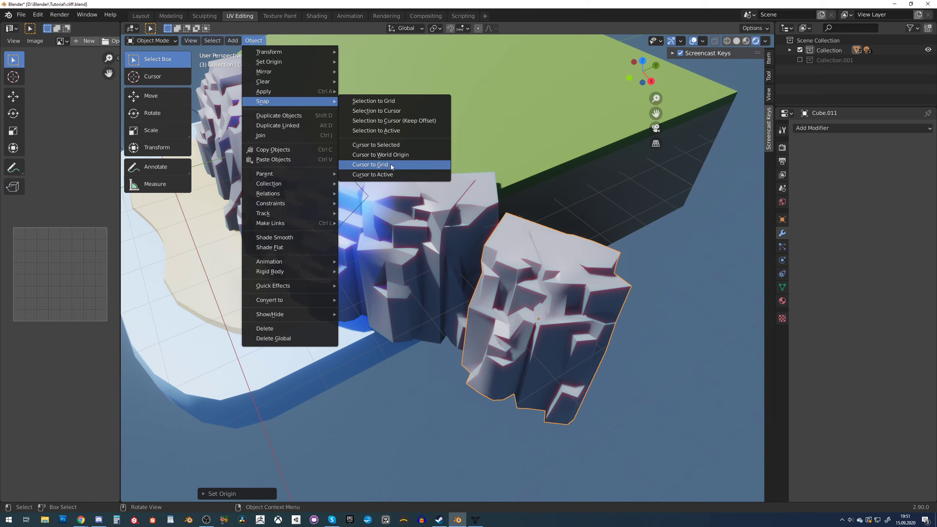
middle_click_drag(546, 224, 550, 226)
key("q")
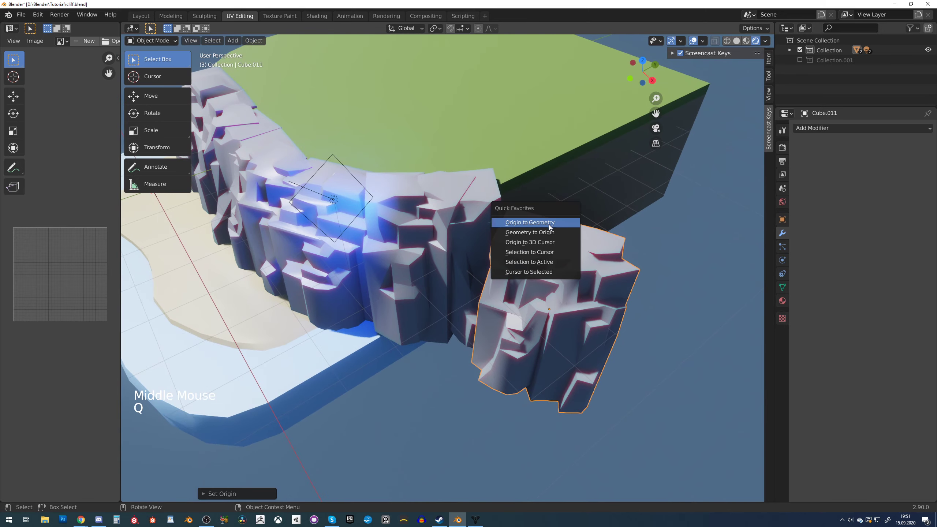
Rotate the outermost cliff copy and move it against the corner piece so it continues along the block's side
scroll(486, 292, "down", 2)
middle_click_drag(465, 279, 435, 195)
scroll(435, 195, "up", 4)
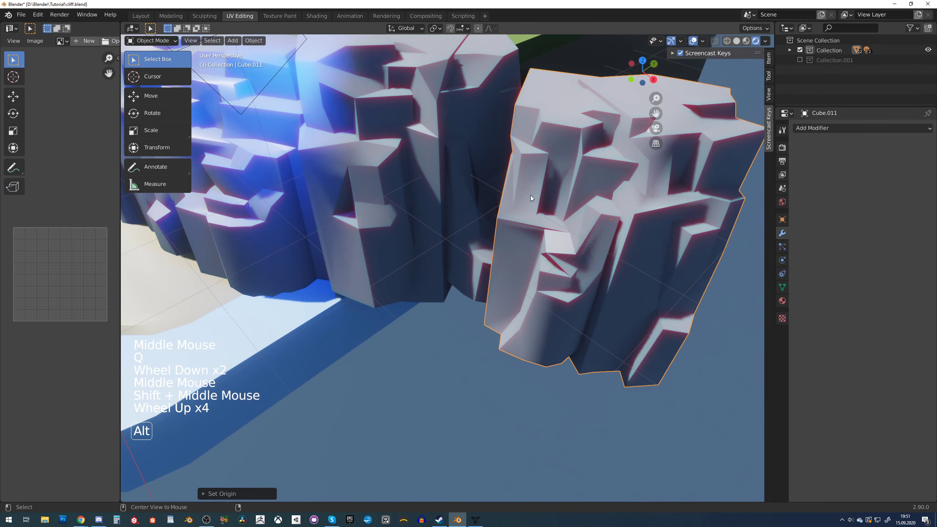
middle_click_drag(530, 195, 493, 293, "alt")
scroll(493, 292, "down", 3)
key("g")
key("r")
key("g")
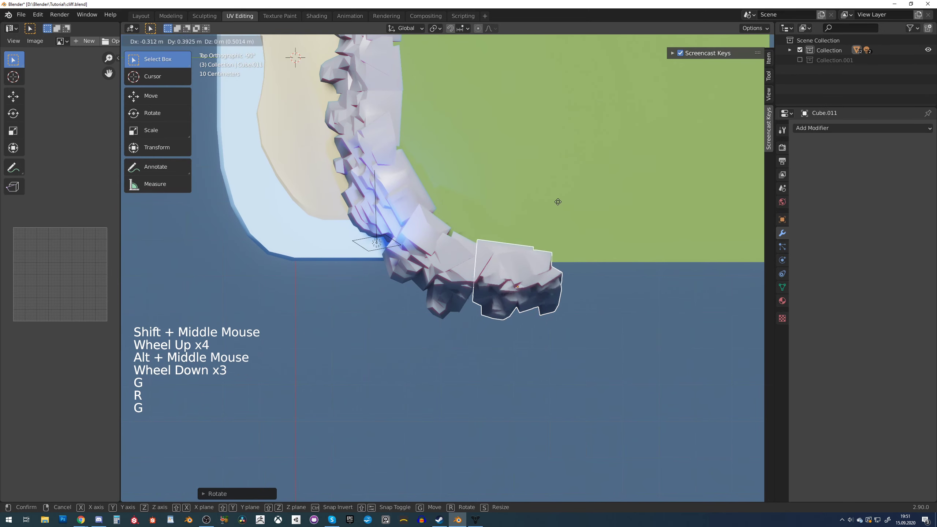
key("r")
key("g")
left_click(537, 203)
middle_click_drag(537, 203, 549, 149)
left_click(600, 243)
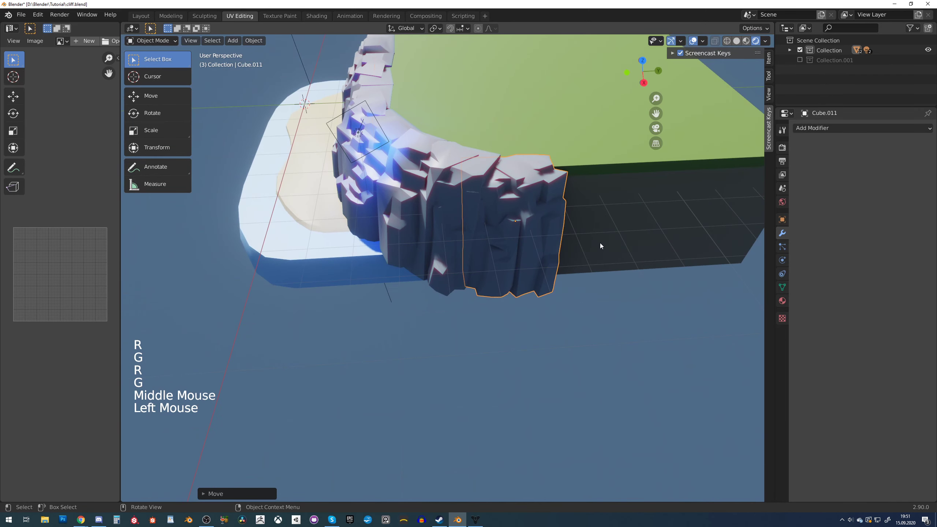
Duplicate the original end cliff piece in top view, rotate the copy and place it at the block's opposite curved corner
scroll(600, 243, "down", 3)
middle_click_drag(600, 244, 598, 273)
left_click(524, 259)
scroll(564, 270, "up", 1)
mouse_move(524, 259)
middle_mouse_down("shift")
mouse_move(564, 271)
mouse_move(544, 275)
mouse_move(544, 262)
mouse_move(518, 275)
middle_mouse_up("shift")
scroll(544, 262, "up", 1, "shift")
left_click(538, 263)
left_click(522, 258)
left_click(275, 335)
scroll(566, 296, "up", 4)
middle_click_drag(275, 334, 584, 281, "shift")
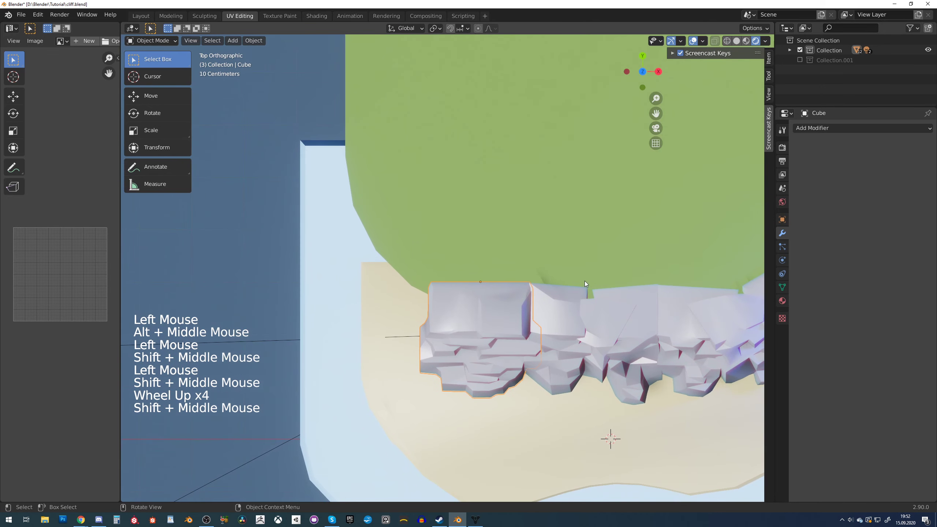
key("shift+d")
key("r")
key("g")
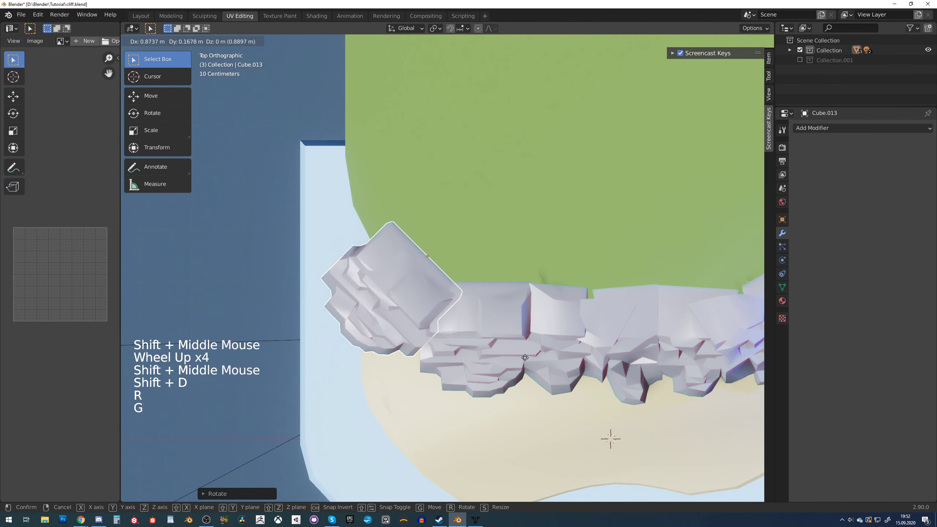
Duplicate the middle cliff piece, rotate the copy and fit it against the new corner piece along the grass edge
left_click(619, 348)
key("shift+d")
key("r")
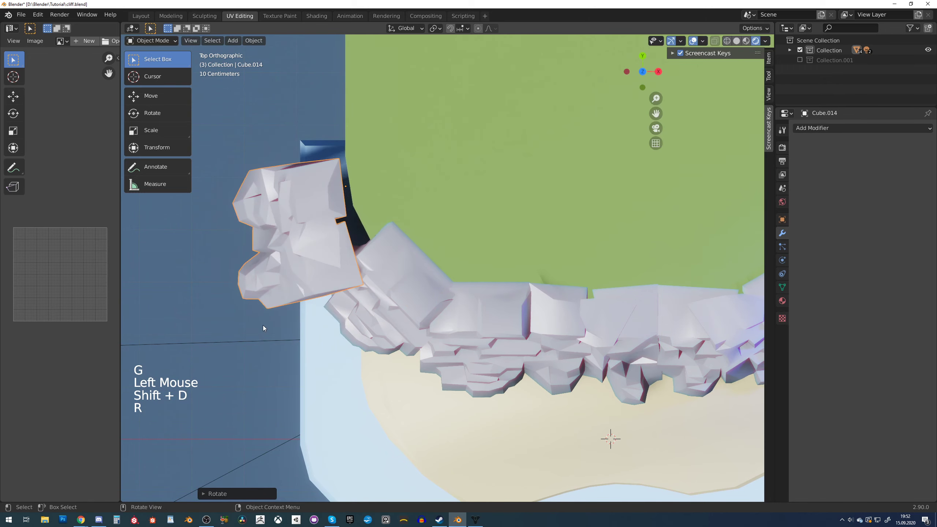
key("g")
left_click(381, 245)
key("r")
left_click(429, 240)
key("g")
left_click(418, 232)
middle_click_drag(431, 251, 494, 336, "shift")
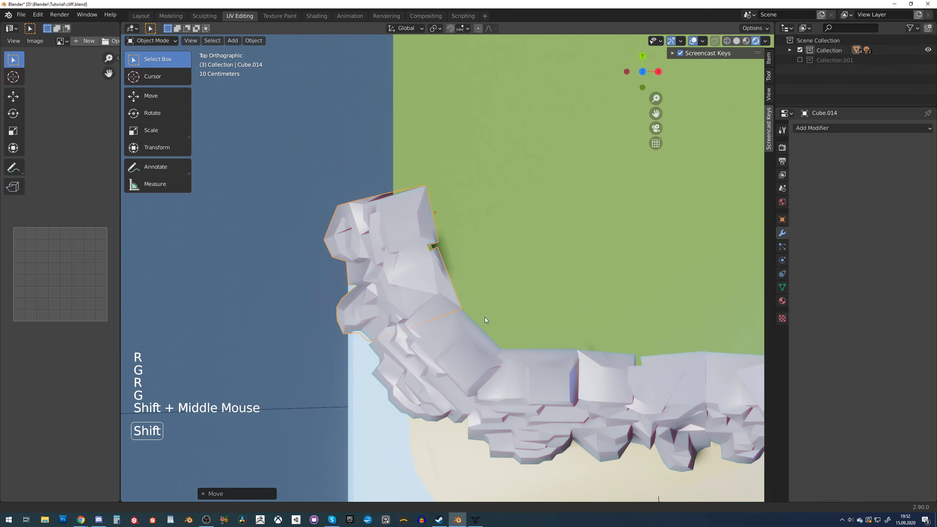
Duplicate the last placed cliff copy, rotate it and position it further along the block's straight side
key("shift+d")
left_click(478, 212)
key("r")
key("g")
scroll(479, 258, "down", 5)
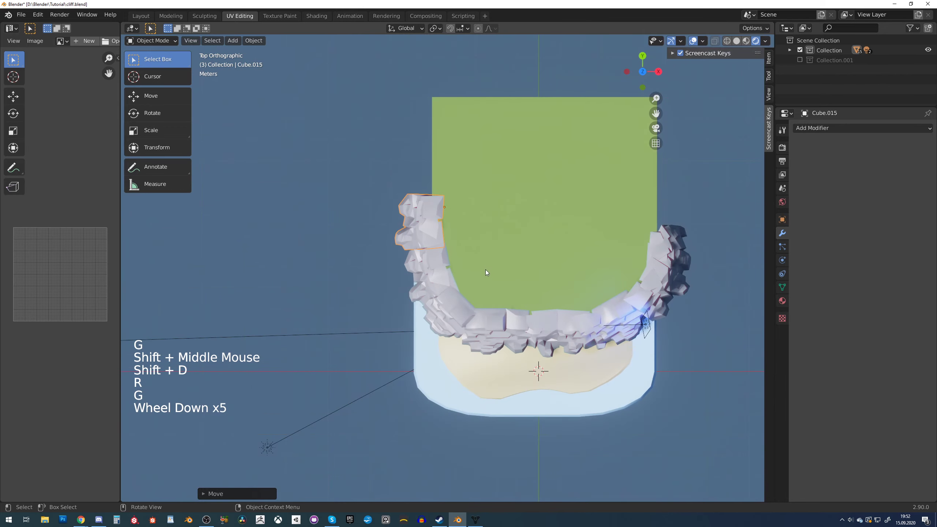
Delete all the duplicated cliff pieces around both corners, keeping only the original three in front of the block
middle_click_drag(486, 269, 515, 186)
left_click(394, 185)
scroll(394, 185, "down", 3)
scroll(506, 161, "up", 1)
scroll(482, 178, "up", 2)
scroll(501, 191, "down", 1)
scroll(503, 193, "up", 1)
middle_click_drag(514, 186, 322, 160)
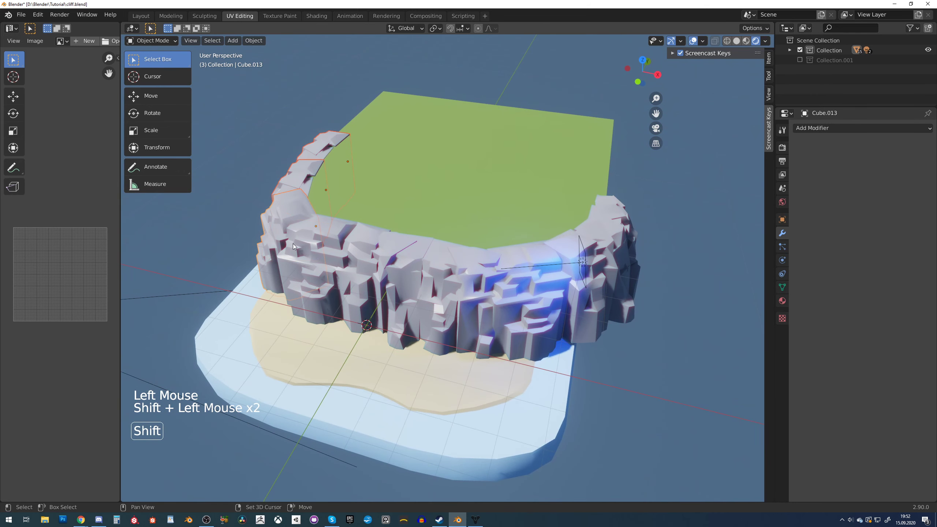
middle_click_drag(639, 266, 625, 252)
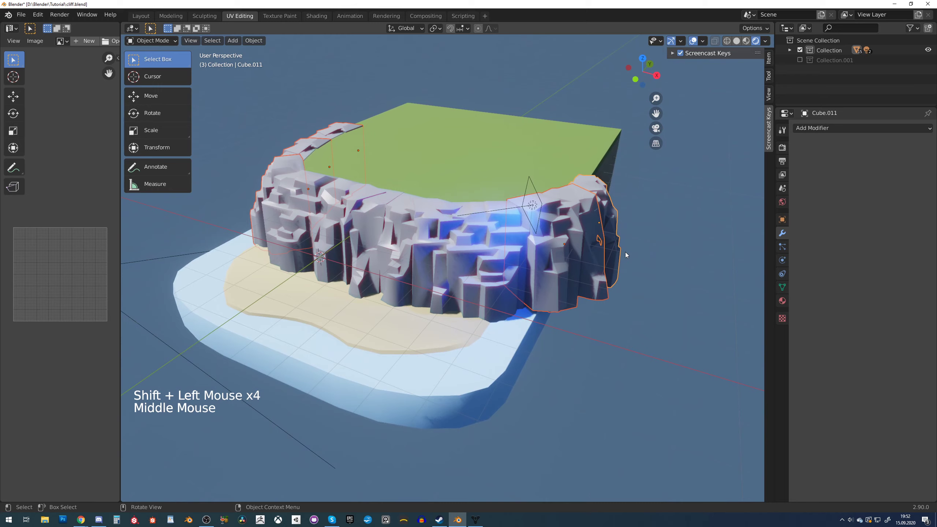
key("Delete")
key("End")
middle_click_drag(471, 253, 524, 272)
left_click(544, 275)
key("Delete")
Adjust the positions of the remaining cliff pieces in the front row and save the file
left_click(462, 274)
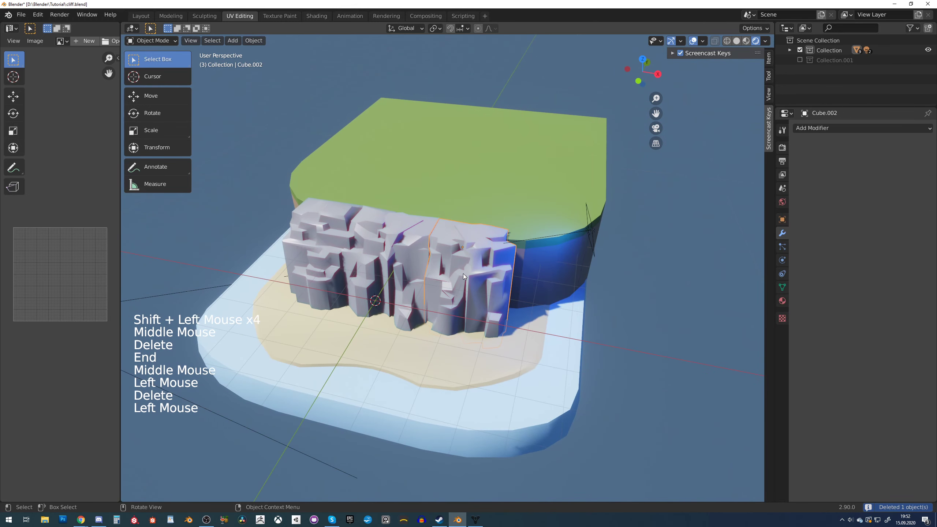
middle_click_drag(462, 274, 416, 234)
key("g")
left_click(415, 262)
key("g")
left_click(428, 259)
key("g")
scroll(415, 234, "up", 4)
key("ctrl+s")
Edit the end cliff piece's mesh in face selection mode and select its flat top faces
scroll(360, 198, "down", 3, "shift")
middle_click_drag(360, 198, 406, 221, "shift")
scroll(398, 207, "down", 2)
middle_click_drag(406, 221, 396, 204)
scroll(445, 246, "up", 1)
key("Tab")
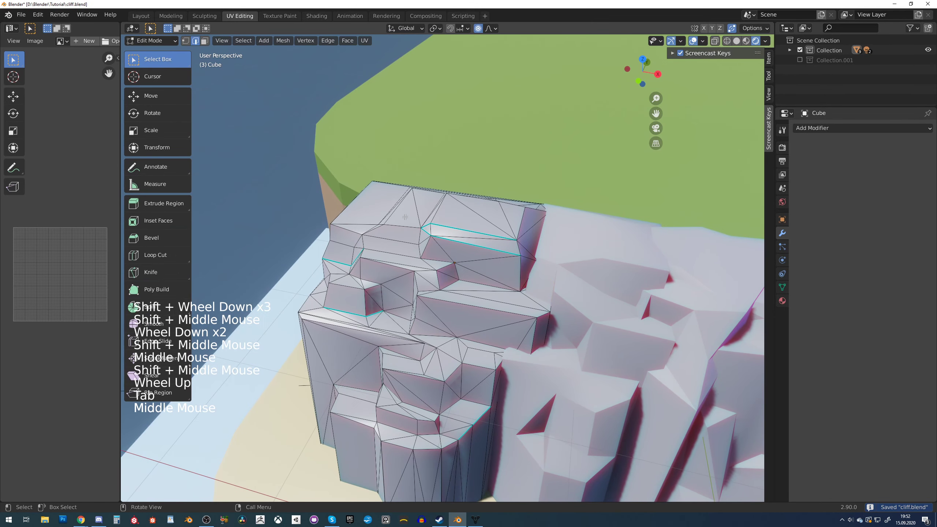
key("3")
left_click(403, 204)
key("b")
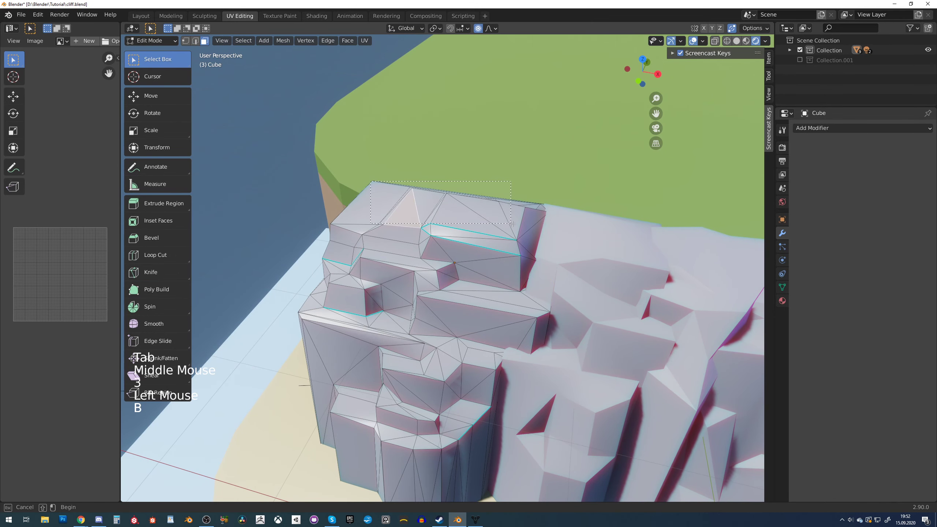
middle_click_drag(531, 225, 487, 242)
middle_click_drag(266, 279, 351, 225, "shift")
key("b")
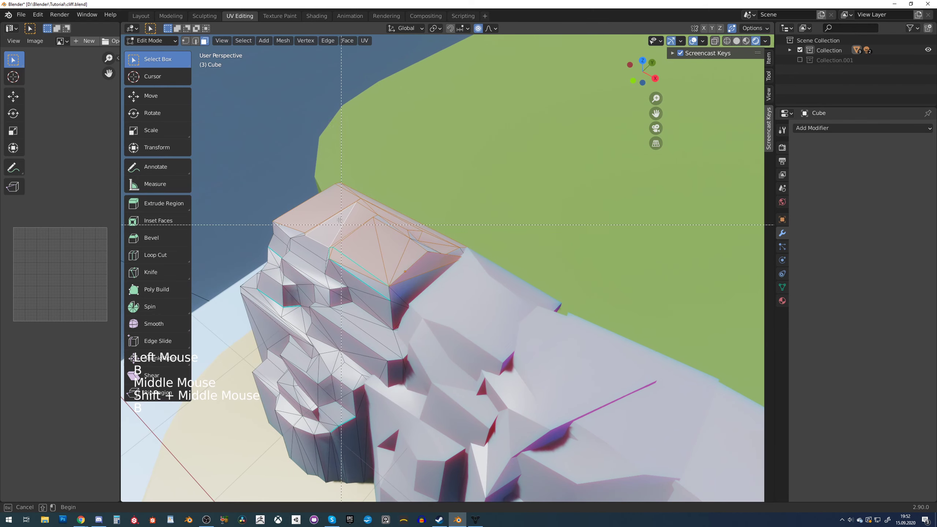
middle_click_drag(472, 251, 412, 240)
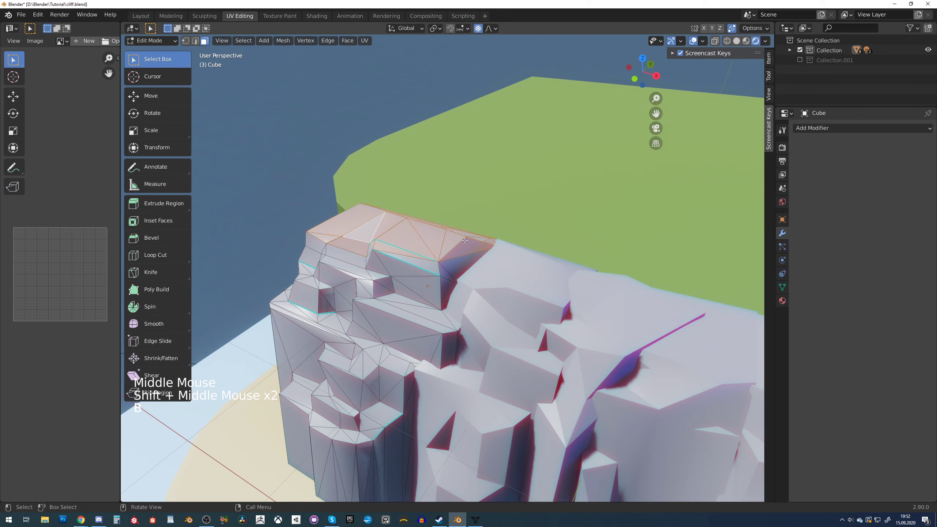
Add a second material slot to the end cliff piece, choose the green Material.005 and assign it to the selected top faces
left_click(782, 301)
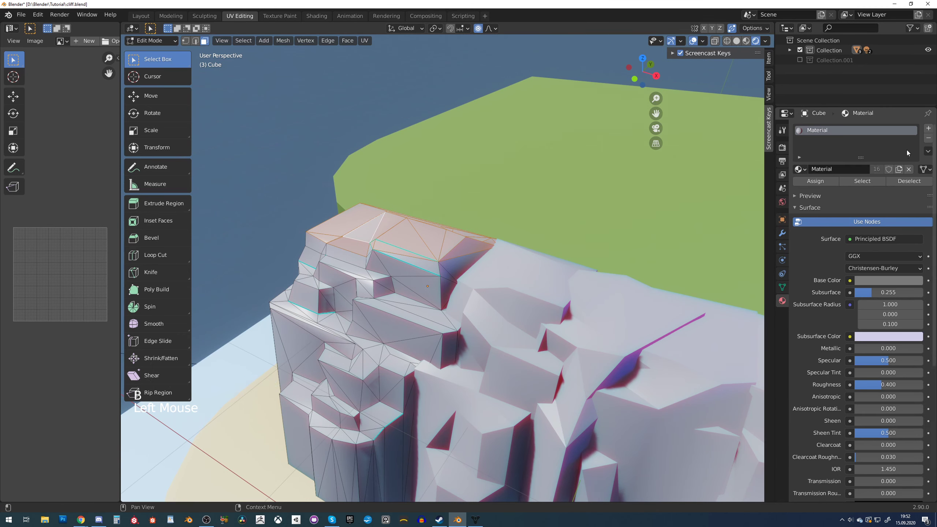
left_click(873, 189)
left_click(876, 299)
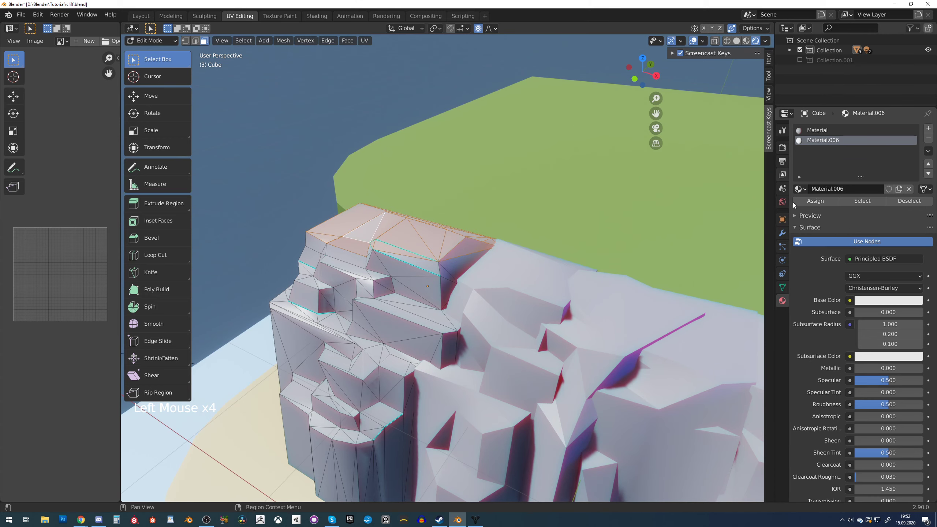
left_click(799, 189)
left_click(823, 250)
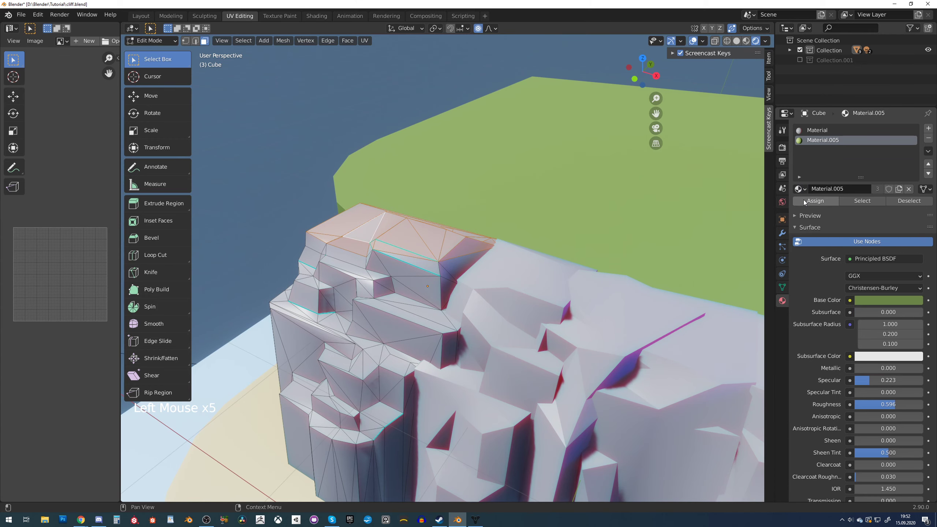
key("Tab")
scroll(513, 253, "down", 6)
Cut the side face beside the green top's front corner on the end cliff piece with the Knife tool
middle_click_drag(514, 252, 506, 270)
scroll(519, 244, "up", 7)
key("Tab")
left_click(502, 273)
left_click(506, 270, "shift")
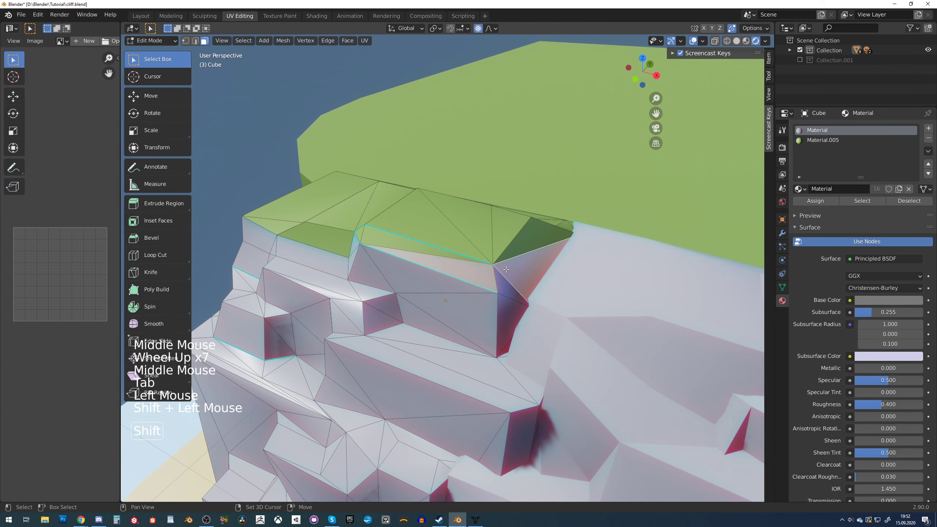
key("k")
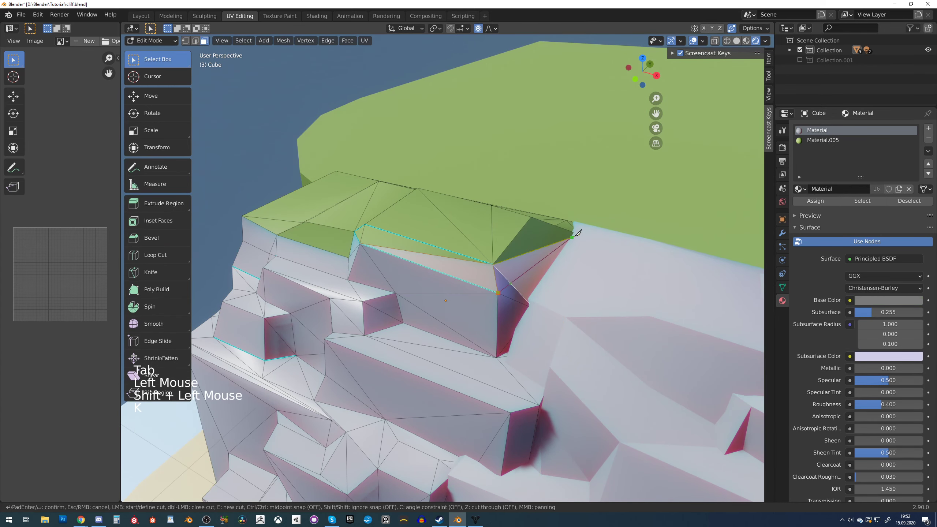
left_click(580, 233)
key("Return")
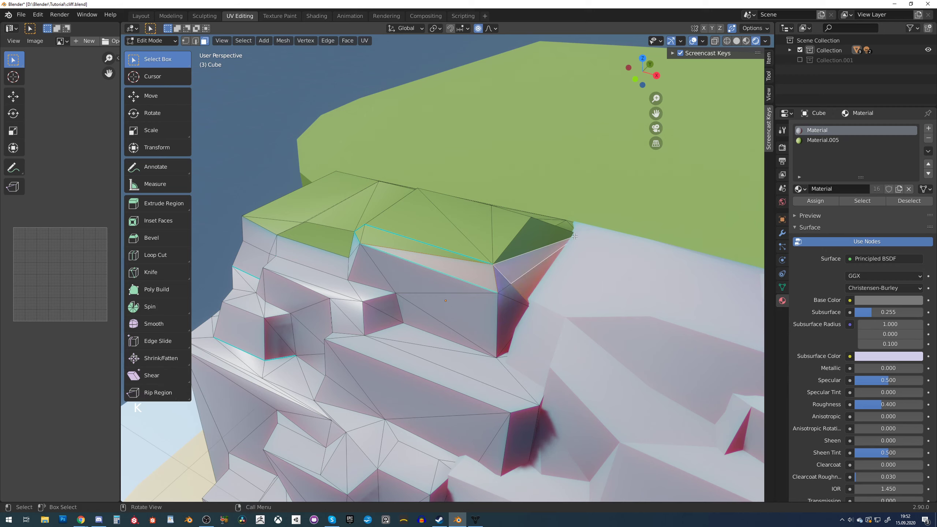
Assign the green Material.005 to the upper part of the freshly cut side of the end cliff piece
left_click(513, 270)
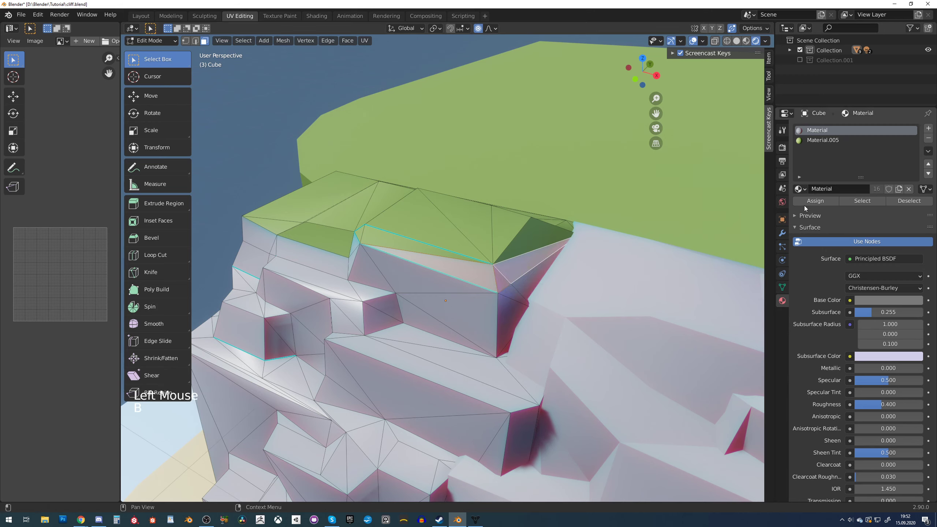
left_click(812, 140)
left_click(813, 201)
key("Tab")
Assign Material.005 to the remaining grey top faces at the end cliff piece's outer back corner
scroll(501, 258, "down", 8)
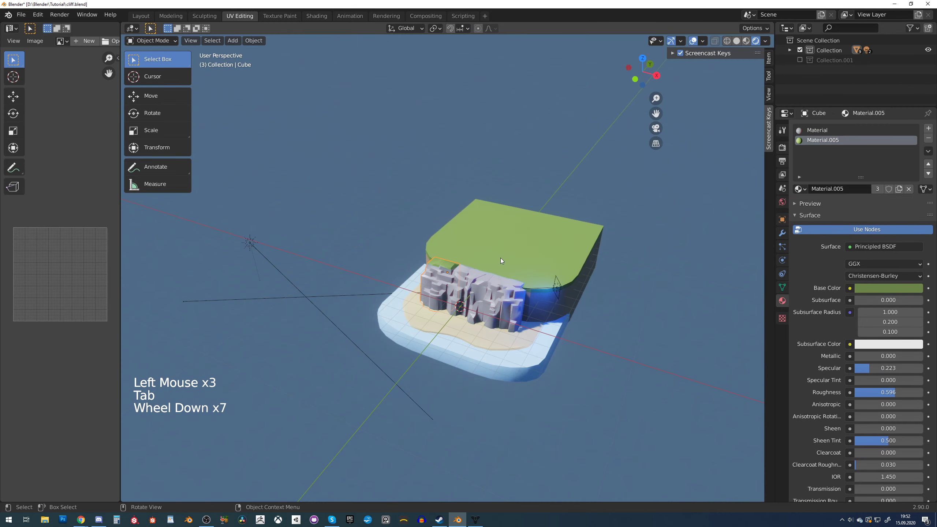
middle_click_drag(500, 257, 476, 241)
left_click(476, 242)
scroll(445, 215, "up", 2)
scroll(446, 203, "up", 2)
middle_click_drag(445, 215, 528, 237, "shift")
scroll(479, 253, "up", 3)
scroll(479, 253, "up", 1)
left_click(498, 227)
key("Tab")
left_click(481, 214)
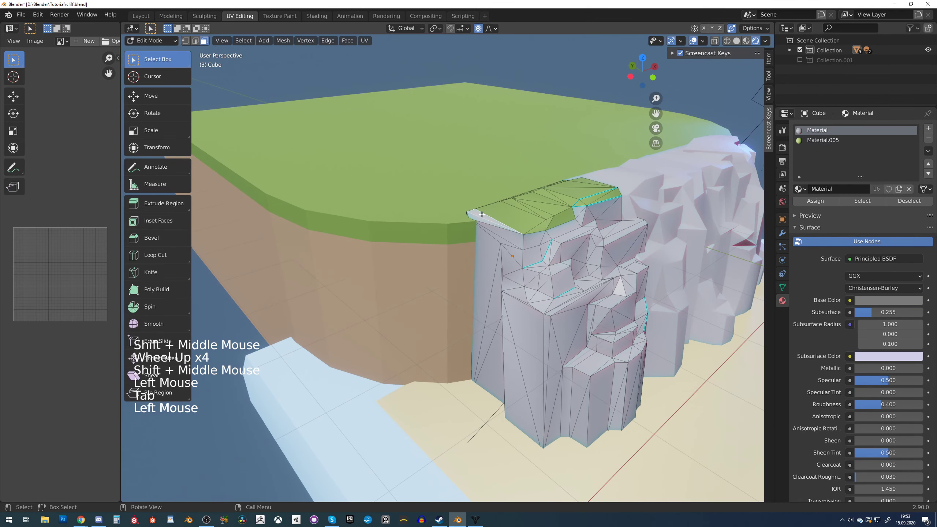
left_click(482, 214, "shift")
left_click(823, 140)
left_click(815, 200)
key("Tab")
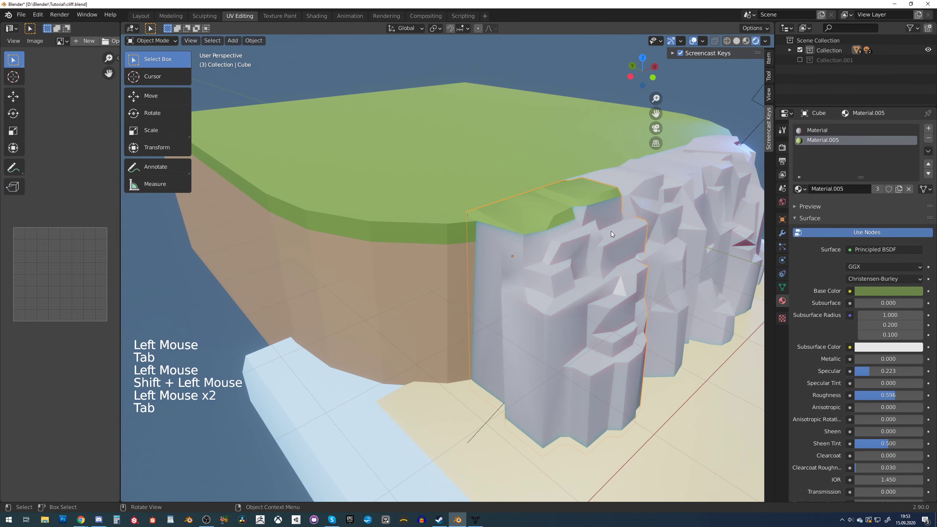
Select the top faces of the small upper ledge on the end cliff piece and assign Material.005 to them
key("Tab")
middle_click_drag(611, 234, 596, 238)
scroll(594, 240, "up", 1)
left_click(486, 309)
key("b")
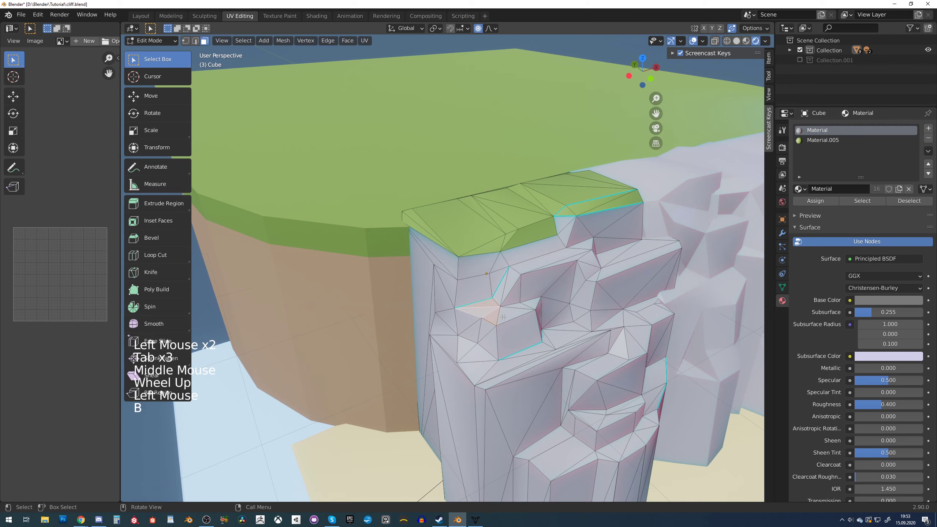
key("b")
left_click_drag(524, 306, 530, 302)
left_click(818, 203)
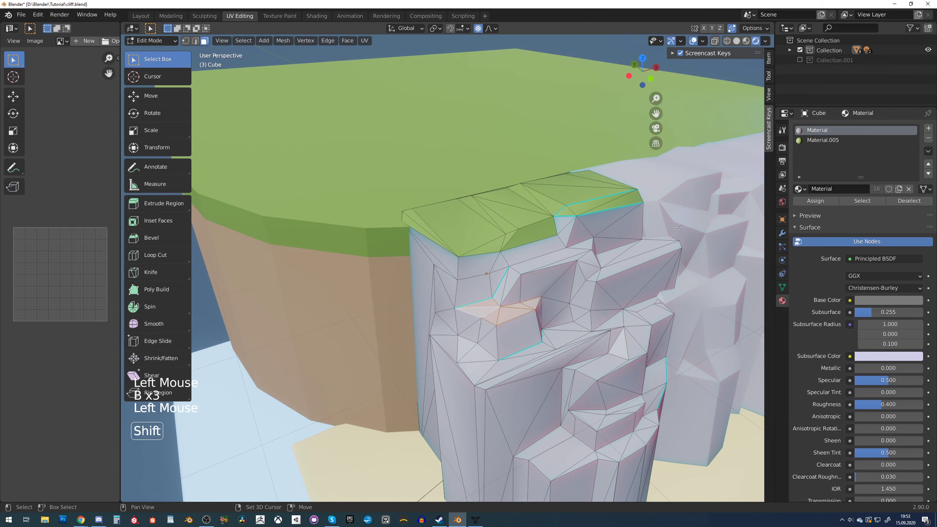
middle_click_drag(657, 236, 557, 212, "shift")
left_click(807, 139)
left_click(805, 199)
Select the top faces of the protruding middle ledge on the front of the end cliff piece
middle_click_drag(493, 259, 531, 251)
middle_click_drag(531, 251, 494, 225)
scroll(495, 225, "up", 2)
scroll(494, 225, "down", 1)
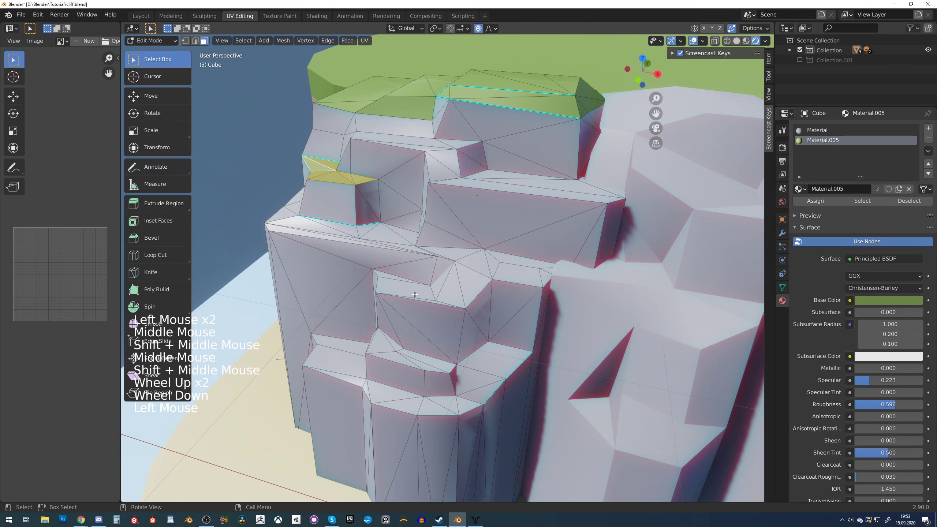
left_click(817, 130)
key("b")
key("b")
left_click_drag(381, 276, 451, 300)
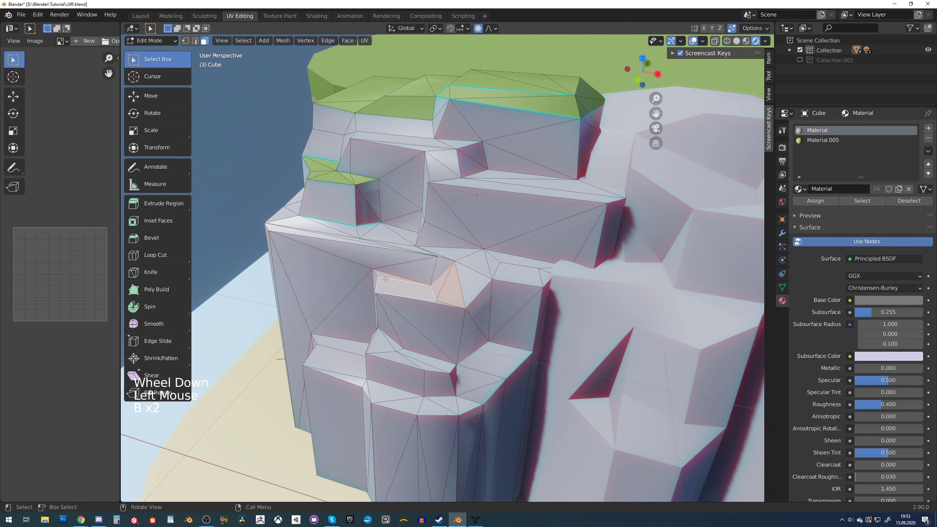
left_click(402, 290, "shift")
left_click(438, 302, "shift")
middle_click_drag(438, 302, 404, 284)
scroll(458, 298, "up", 2)
key("ctrl+z")
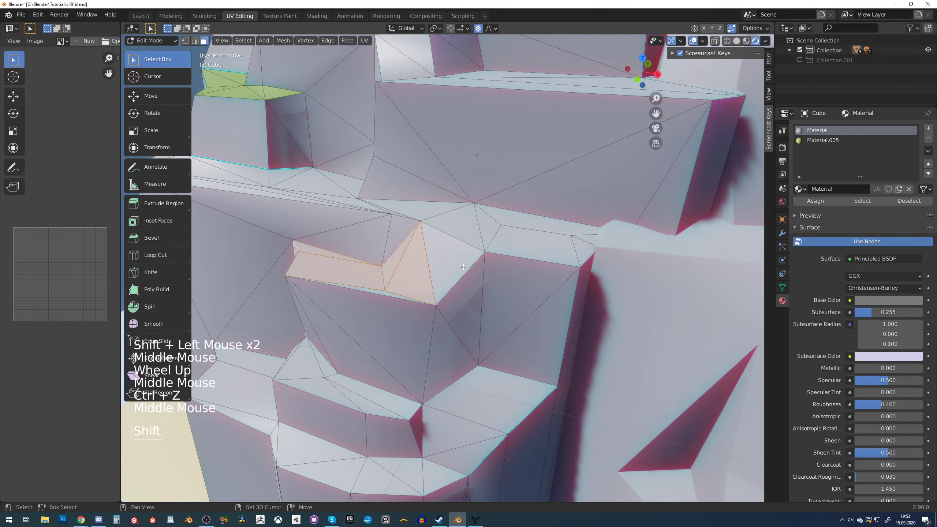
left_click(404, 284, "shift")
Try to move the vertex on the front edge of the middle ledge, and return to face selection mode
key("1")
left_click(385, 291)
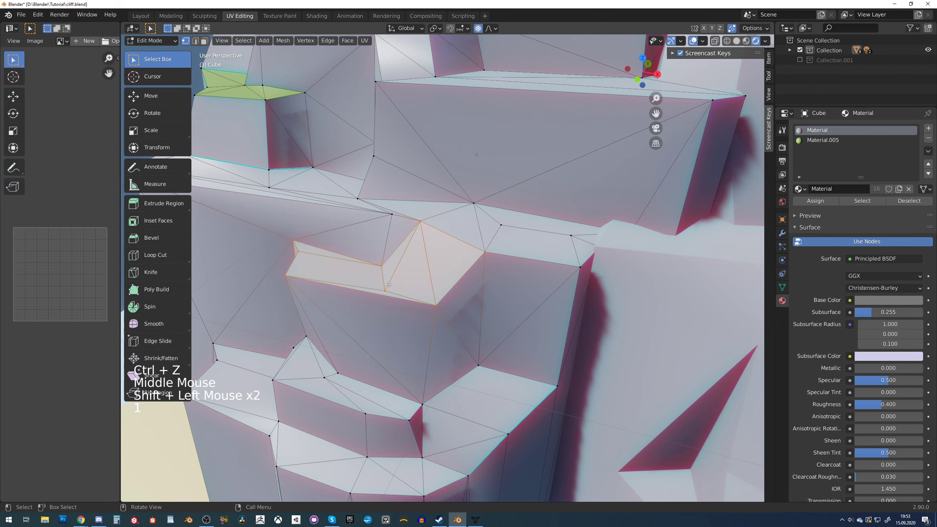
key("g")
key("2")
key("3")
Select the middle ledge's top faces one by one, including the triangles on its raised part
left_click(356, 271)
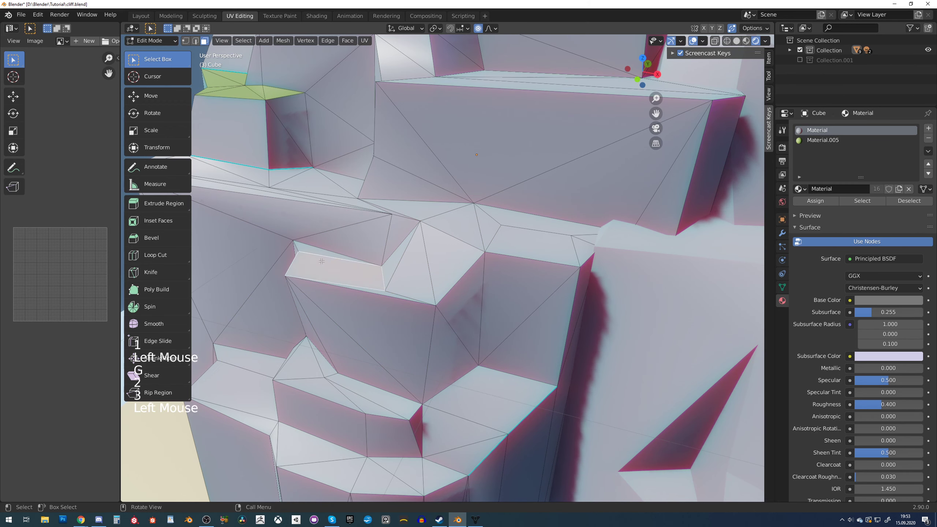
left_click(332, 254, "shift")
left_click(385, 290, "shift")
left_click(406, 296, "shift")
left_click(416, 274, "shift")
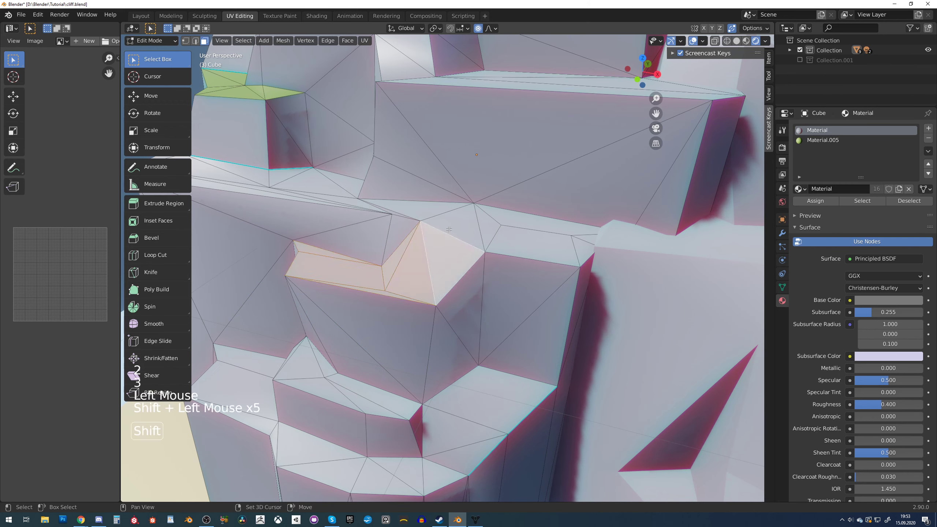
key("b")
left_click_drag(373, 199, 399, 212)
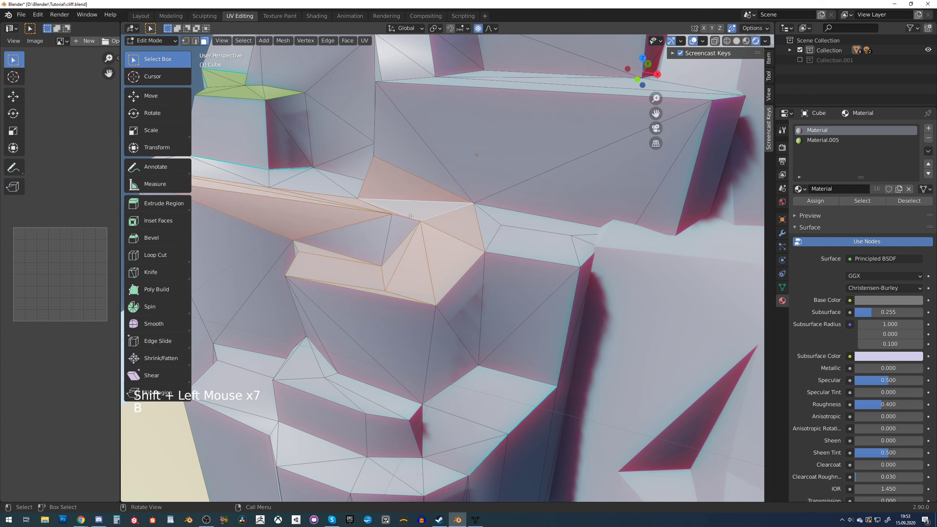
key("ctrl+z")
Add the adjoining flat strips on both sides of the middle ledge to the selection and assign Material.005
left_click(424, 210, "shift")
left_click(374, 207, "shift")
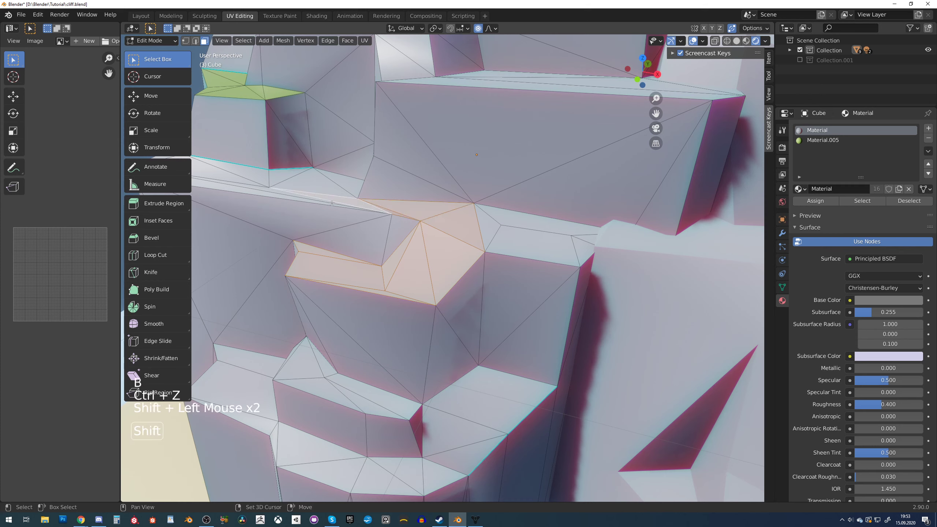
left_click(289, 199, "shift")
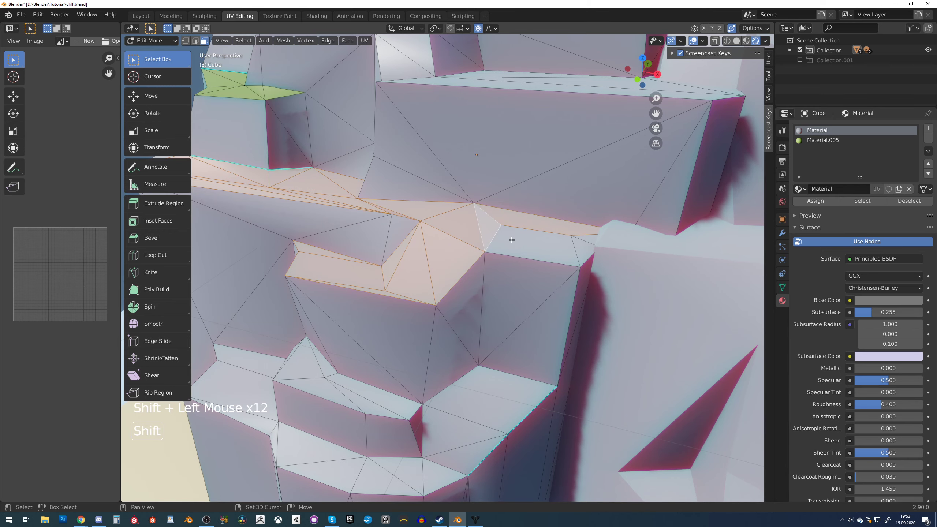
left_click(823, 133)
left_click(823, 140)
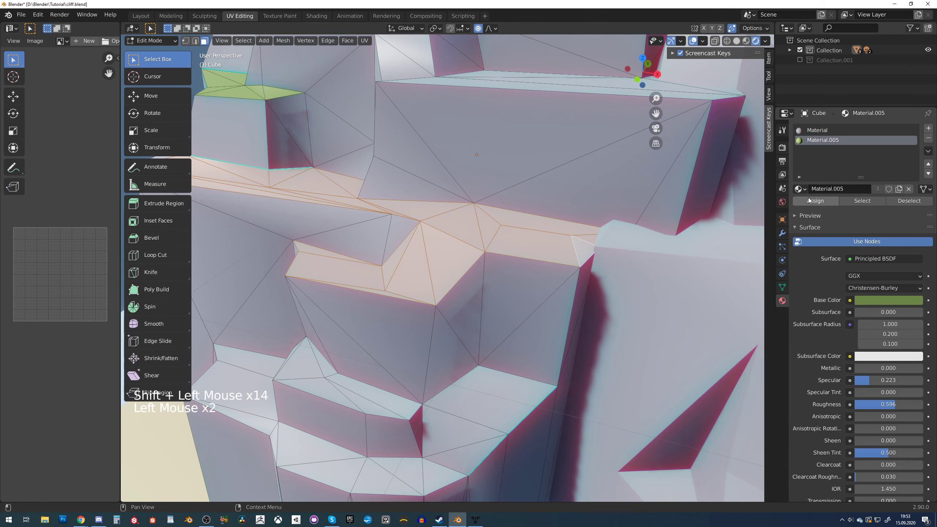
left_click(808, 199)
key("Tab")
Edit the end cliff piece's mesh again and select the flat faces along its lowest front ledge
scroll(534, 233, "down", 7)
scroll(534, 233, "down", 2)
middle_click_drag(534, 233, 484, 162)
scroll(521, 231, "up", 3)
scroll(518, 229, "down", 1)
scroll(511, 219, "up", 4)
scroll(484, 162, "up", 3)
key("Tab")
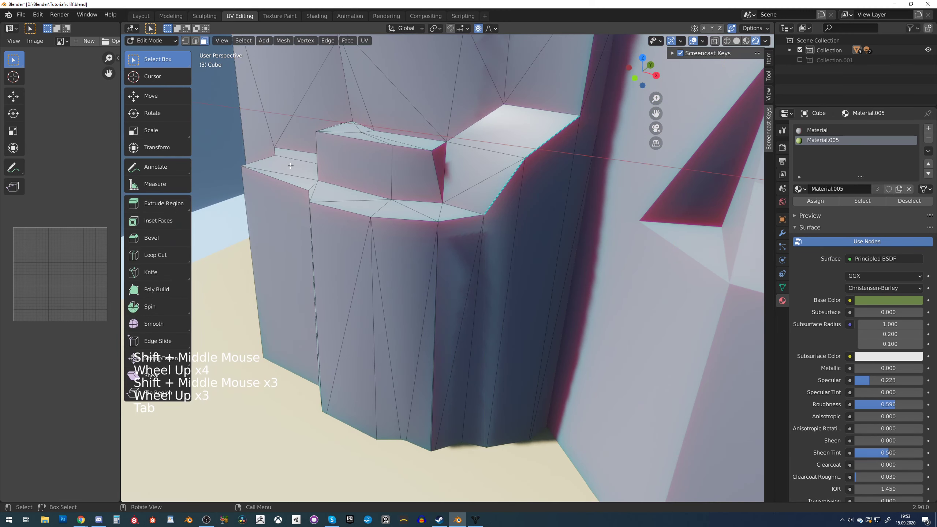
left_click(292, 166)
middle_click_drag(293, 168, 300, 172)
left_click(368, 198, "shift")
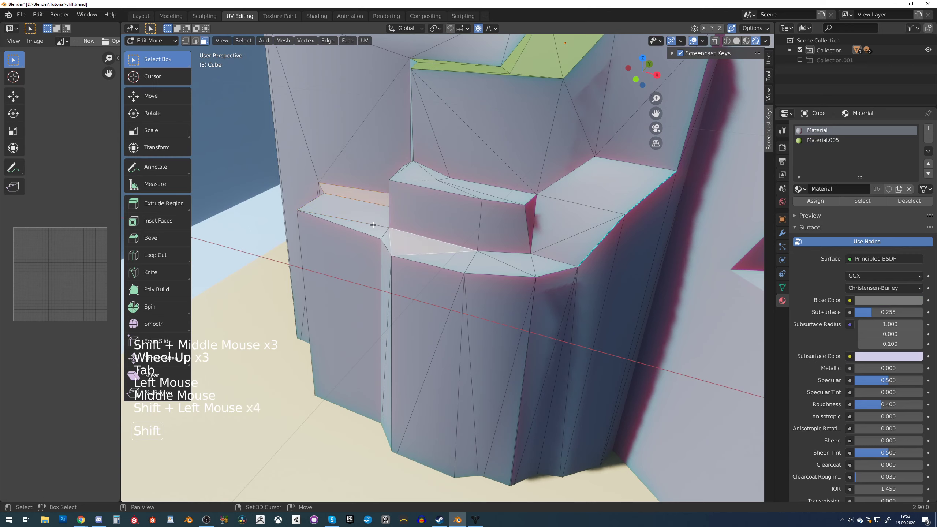
left_click(376, 223, "shift")
left_click(378, 226, "shift")
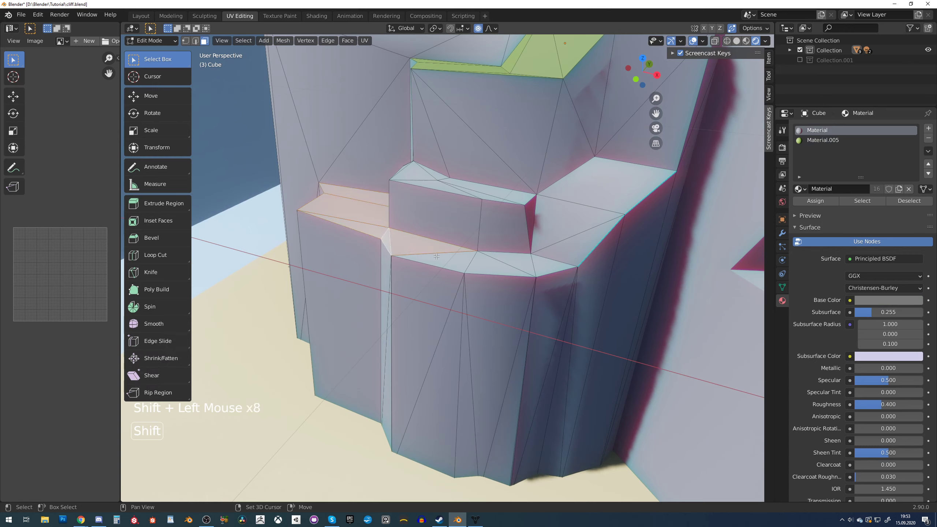
Add the side ledge and the small raised block's top to the selection and assign Material.005 to these faces
left_click(586, 204, "shift")
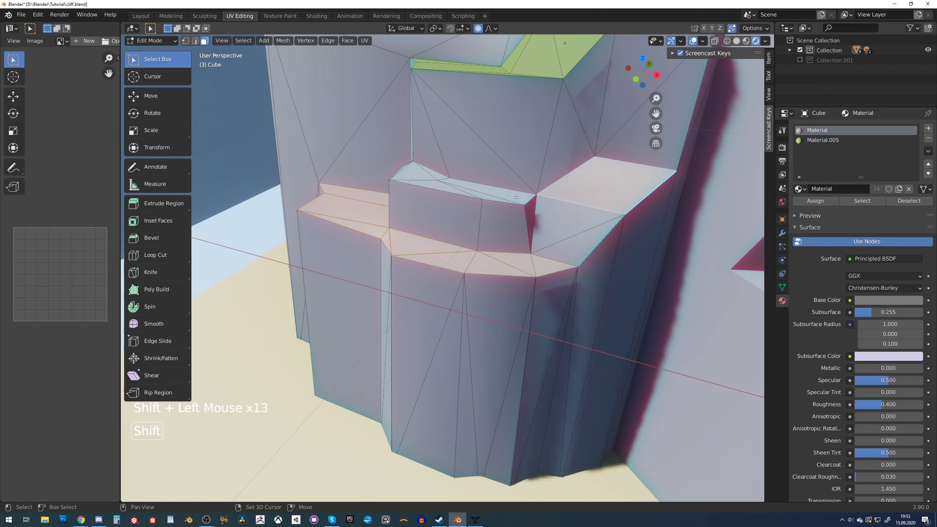
left_click(479, 192, "shift")
left_click(461, 193, "shift")
left_click(461, 194, "shift")
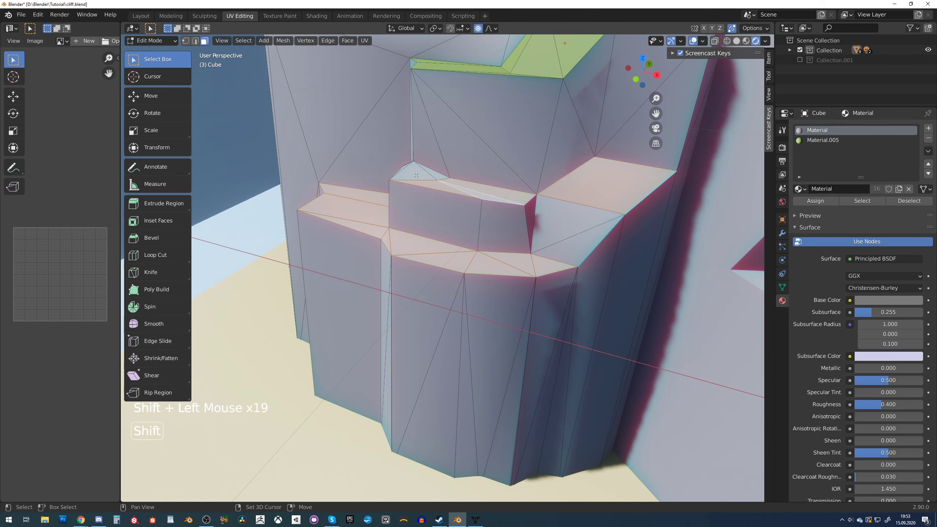
left_click(817, 140)
left_click(815, 201)
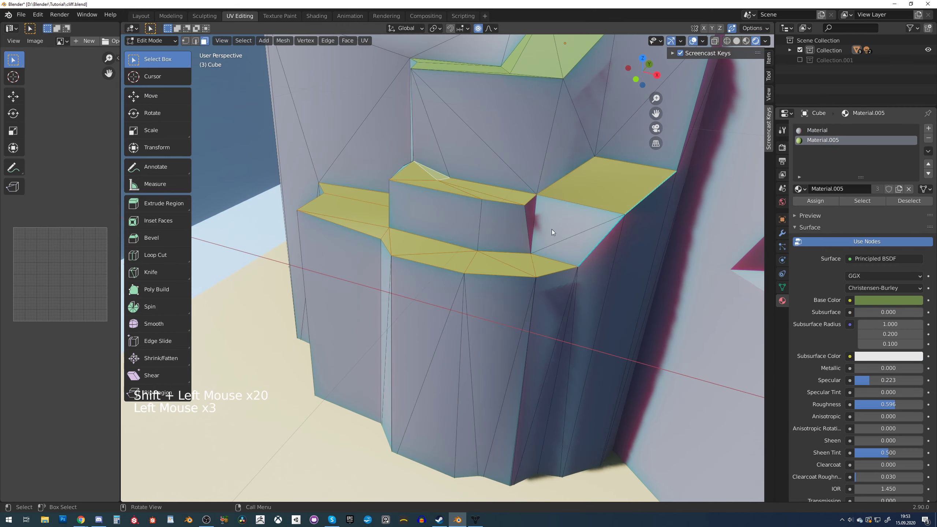
left_click(552, 229)
key("Tab")
Edit the middle cliff piece's mesh and select the top faces of its front column next to the end piece
scroll(542, 239, "down", 5)
scroll(542, 240, "down", 3)
middle_click_drag(525, 234, 447, 234)
scroll(472, 214, "up", 3)
scroll(437, 231, "up", 2)
left_click(437, 232)
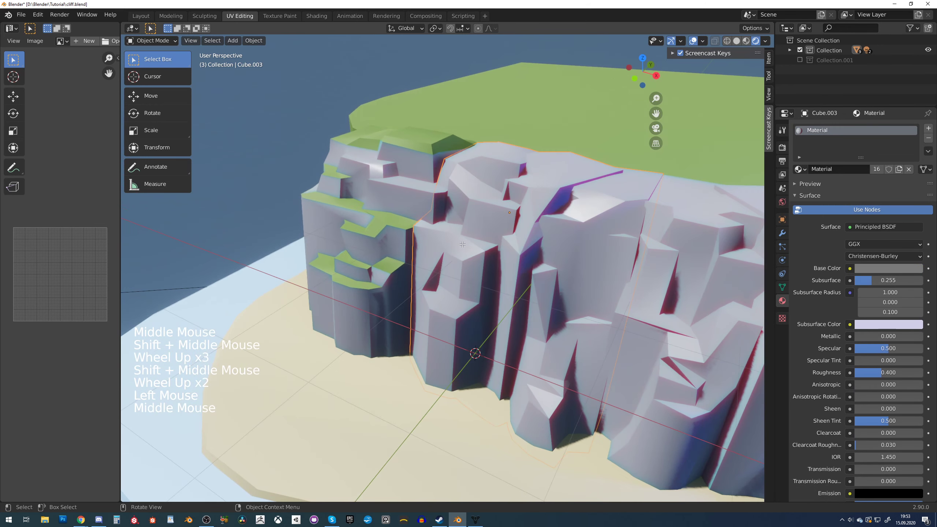
key("Tab")
scroll(450, 236, "up", 2)
left_click(442, 207)
left_click(469, 173)
left_click(469, 174, "shift")
left_click(469, 173, "shift")
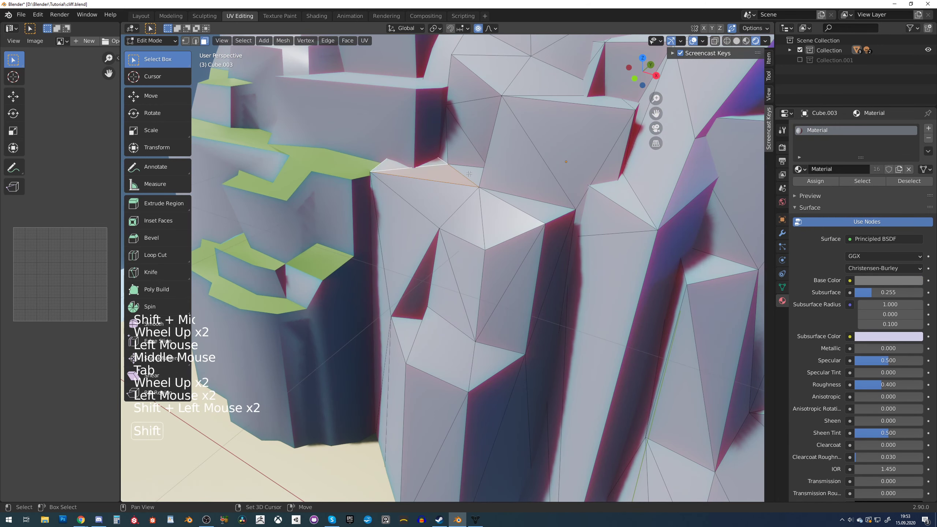
left_click(521, 209, "shift")
middle_click_drag(520, 209, 480, 222, "shift")
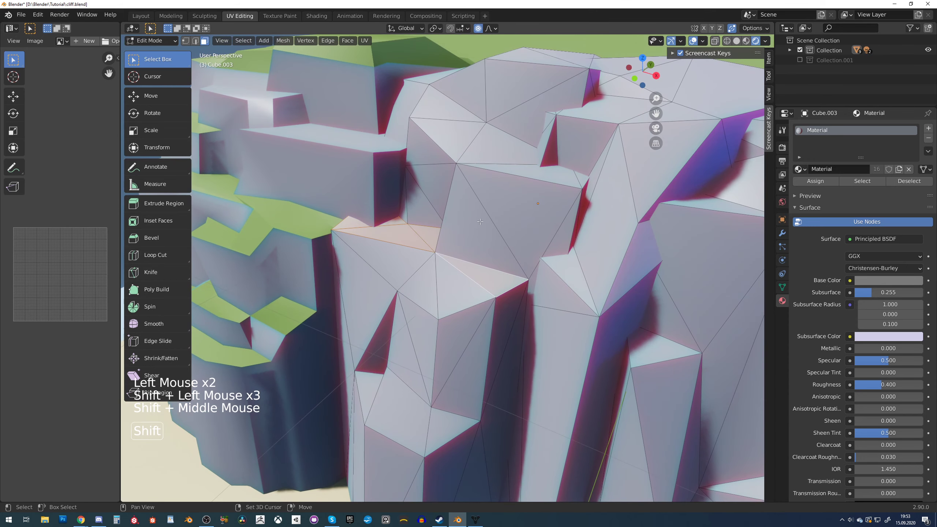
left_click(444, 274, "shift")
left_click(445, 274, "shift")
left_click(445, 273, "shift")
scroll(423, 347, "down", 3)
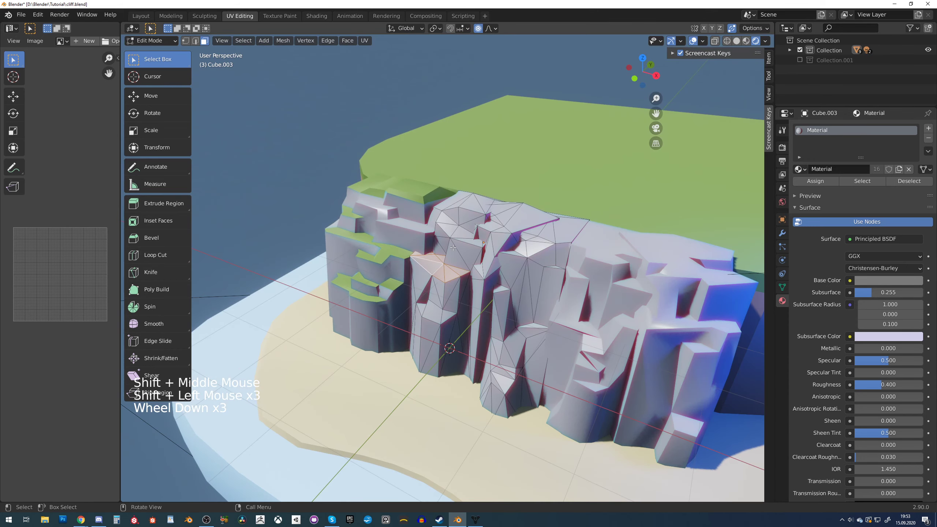
Add the top faces of the lower step on the middle cliff piece's front column to the selection
scroll(423, 346, "up", 2)
left_click(423, 347, "shift")
middle_click_drag(446, 363, 494, 357)
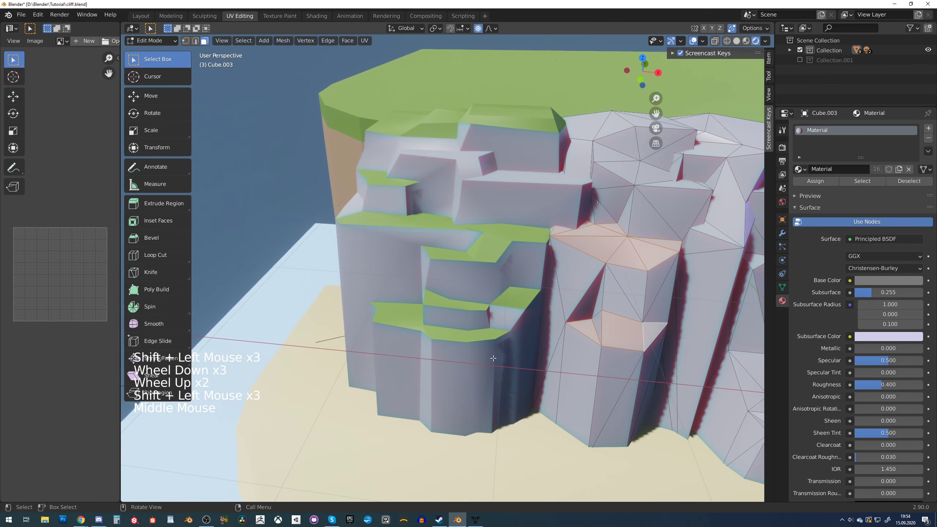
left_click(598, 323, "shift")
middle_click_drag(597, 324, 561, 328)
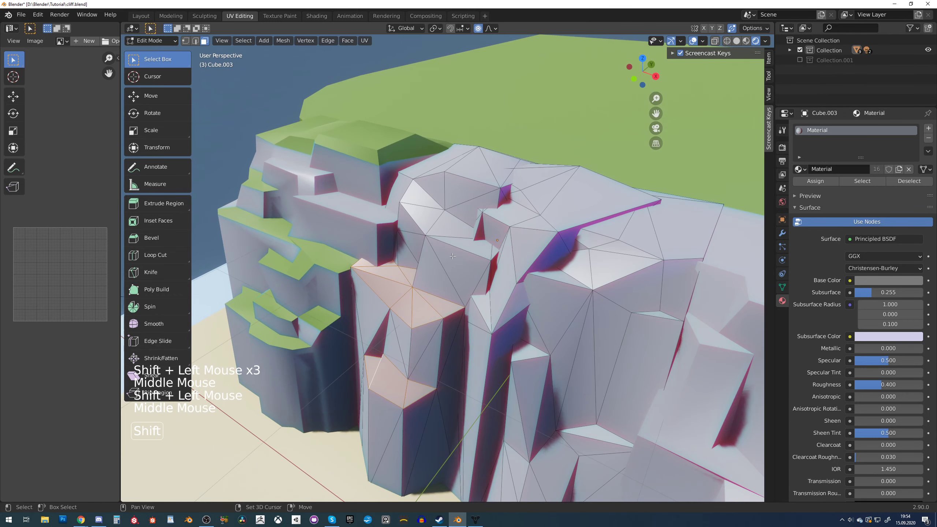
Add the upper ledge and the flat top faces bordering the grass block to the middle cliff piece's selection
left_click(454, 242, "shift")
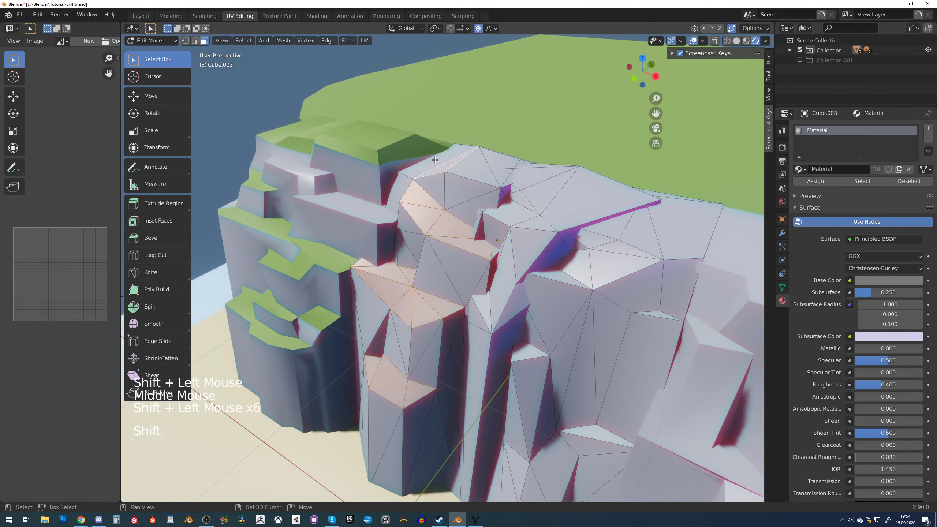
left_click(494, 167, "shift")
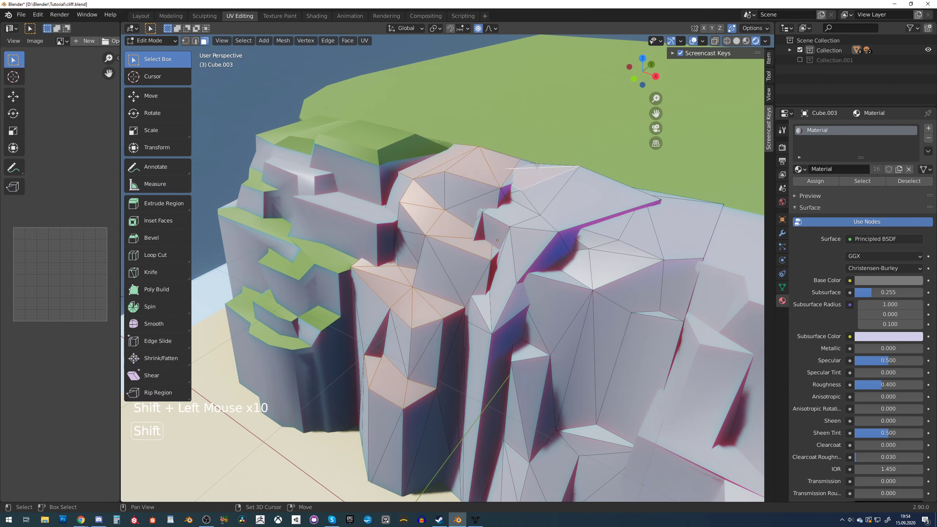
left_click(511, 190, "shift")
middle_click_drag(511, 260, 444, 210, "shift")
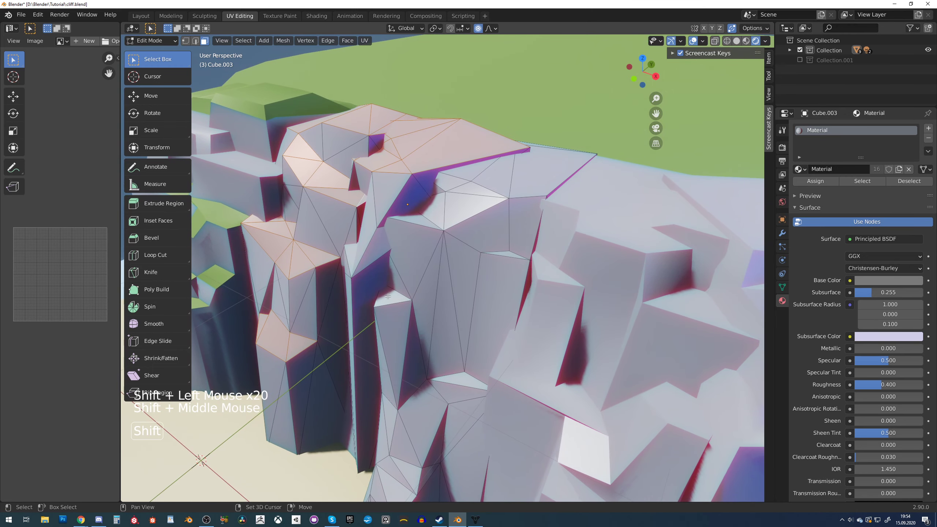
Add the small ledge and peak faces lower down on the middle cliff piece to the selection
left_click(457, 300, "shift")
middle_click_drag(468, 328, 439, 273, "shift")
left_click(490, 315, "shift")
left_click(480, 328, "shift")
scroll(480, 328, "down", 2)
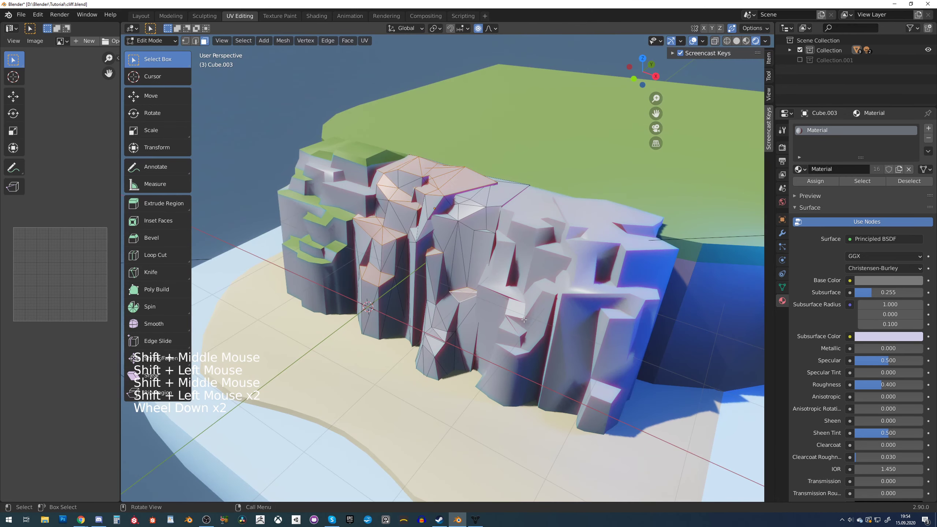
Add the top faces of the middle cliff piece's column beside the outer piece, up to the grass block, to the selection
left_click(486, 244, "shift")
middle_click_drag(487, 242, 464, 305, "shift")
scroll(465, 305, "up", 2)
left_click(474, 342, "shift")
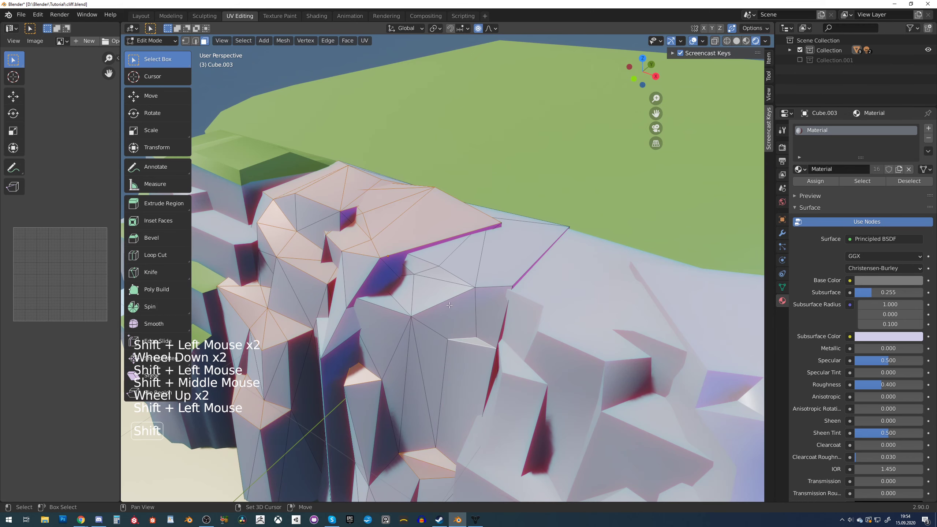
left_click(437, 284, "shift")
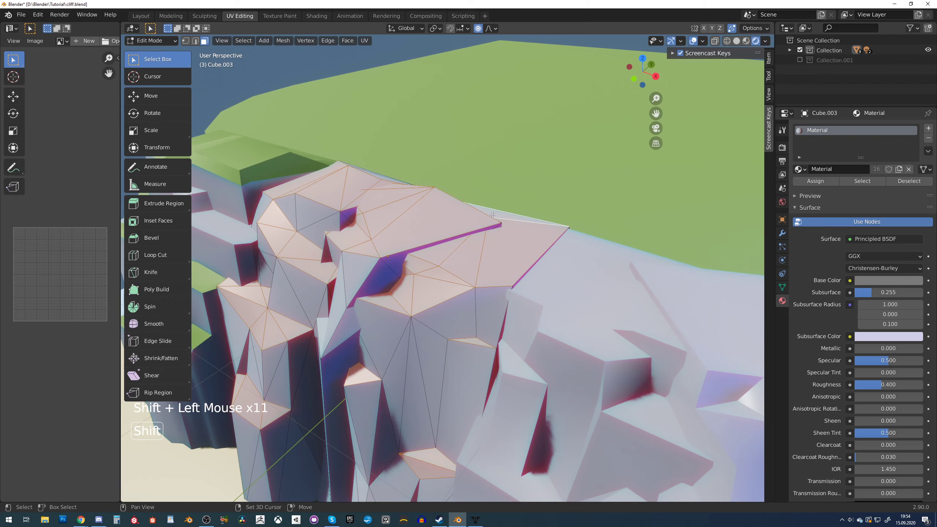
Add the missed top faces along the middle cliff piece's back edge to the selection and undo the stray pick
middle_click_drag(493, 215, 487, 258)
middle_click_drag(487, 258, 455, 260)
middle_click_drag(391, 229, 437, 250, "shift")
scroll(431, 247, "up", 2)
left_click(383, 222, "shift")
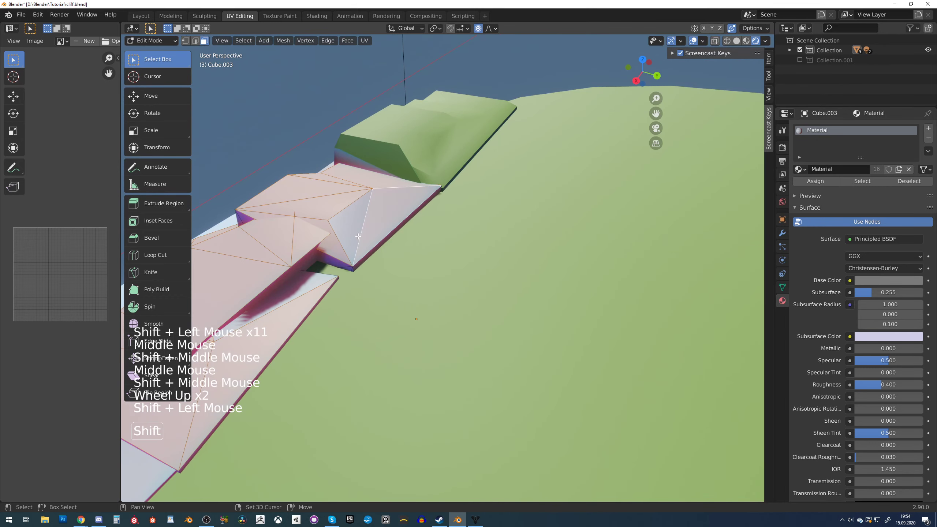
left_click(358, 236, "shift")
middle_click_drag(359, 236, 380, 235)
left_click(495, 175, "shift")
key("ctrl+z")
middle_click_drag(437, 217, 570, 211)
middle_click_drag(570, 211, 560, 191, "shift")
Add a second material slot with Material.005 to the middle cliff piece and assign it to the selected faces
key("ctrl+e")
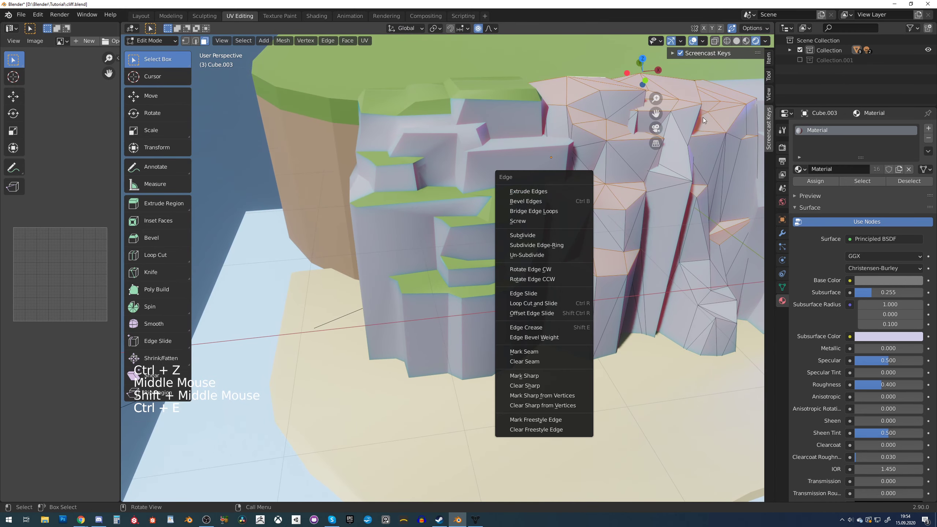
left_click(928, 128)
left_click(800, 189)
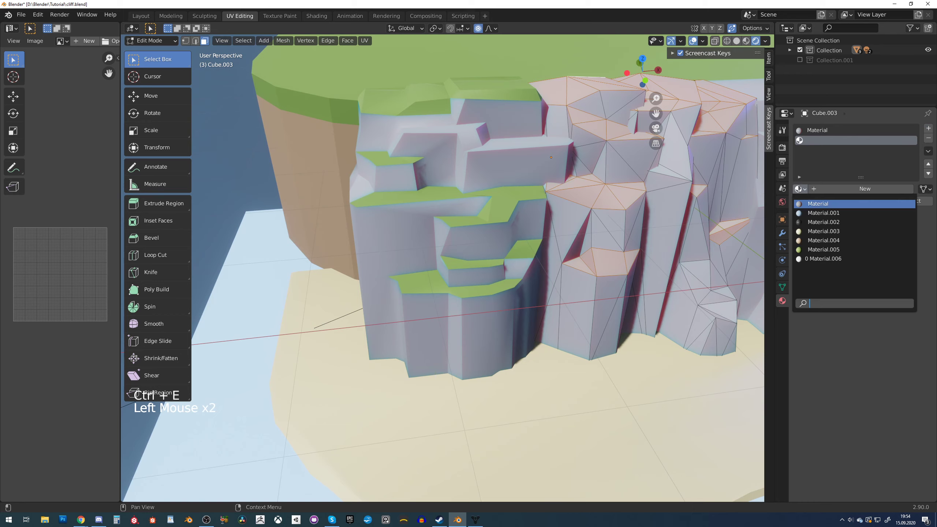
left_click(823, 242)
left_click(810, 202)
scroll(553, 211, "up", 1, "shift")
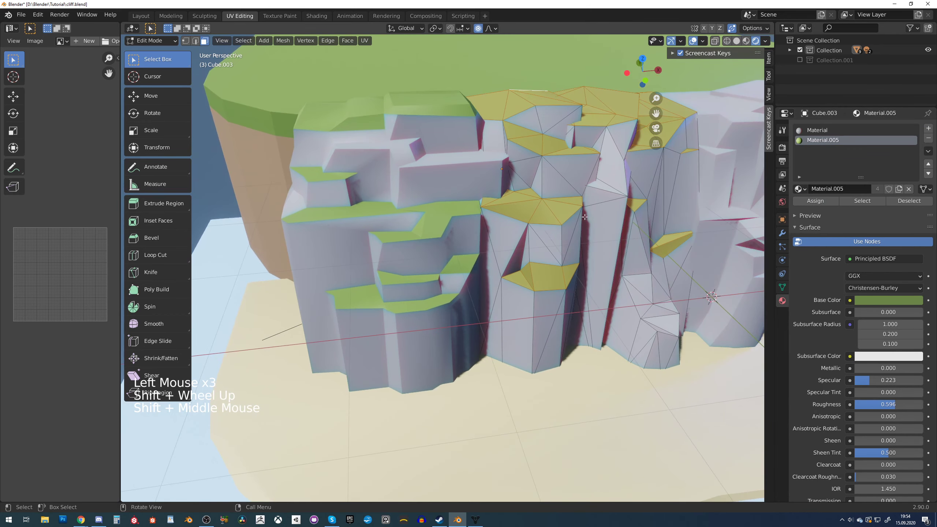
middle_click_drag(554, 210, 535, 213, "shift")
Edit the outer cliff piece beside the blue-lit side and select its flat top faces bordering the grass block
key("Tab")
scroll(524, 214, "down", 6)
middle_click_drag(535, 212, 475, 198)
scroll(491, 206, "up", 1)
scroll(490, 206, "up", 2)
scroll(448, 188, "down", 3)
scroll(475, 198, "up", 1)
scroll(476, 198, "up", 2)
left_click(501, 227)
scroll(469, 199, "up", 2)
key("Tab")
middle_click_drag(501, 226, 484, 249, "shift")
left_click(445, 184)
key("b")
left_click_drag(446, 182, 605, 199)
key("b")
key("b")
key("b")
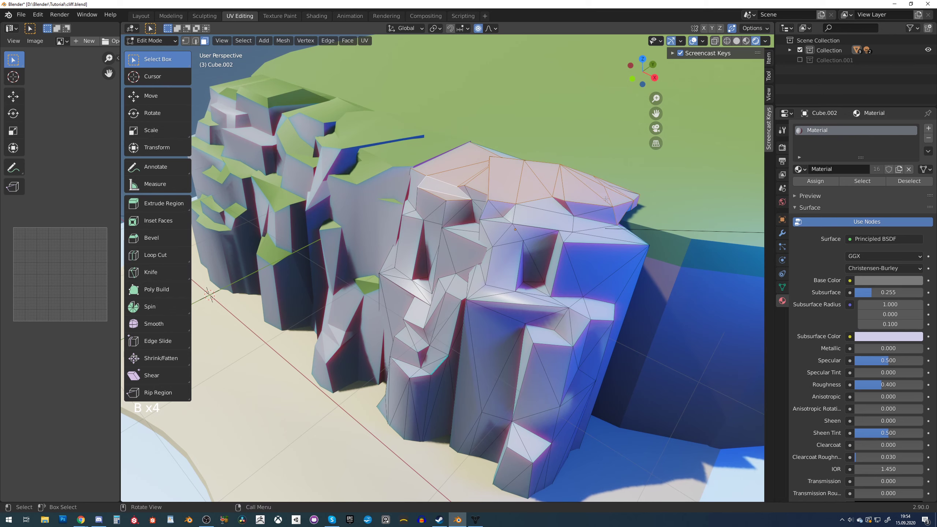
left_click(625, 209, "shift")
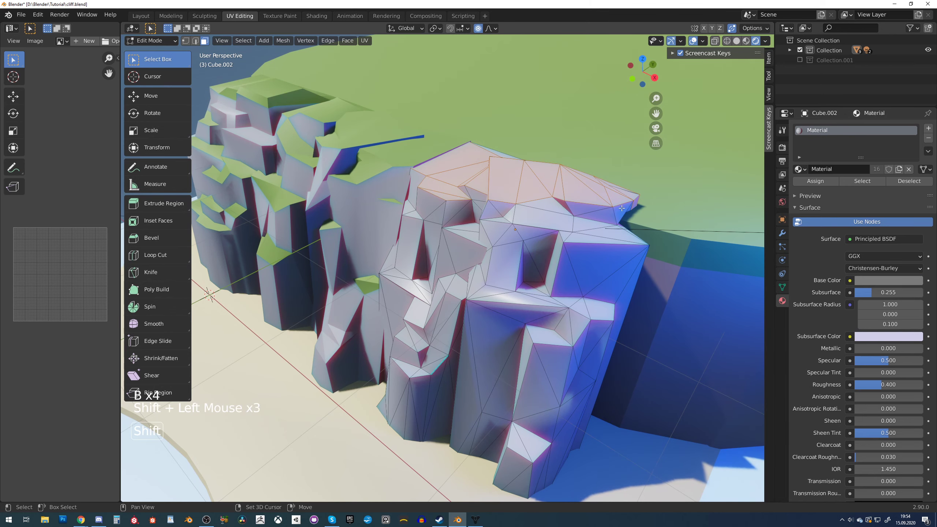
Add the lower top shelf and outer corner top faces of the outer cliff piece to the selection
middle_click_drag(631, 205, 604, 226)
scroll(554, 221, "up", 1)
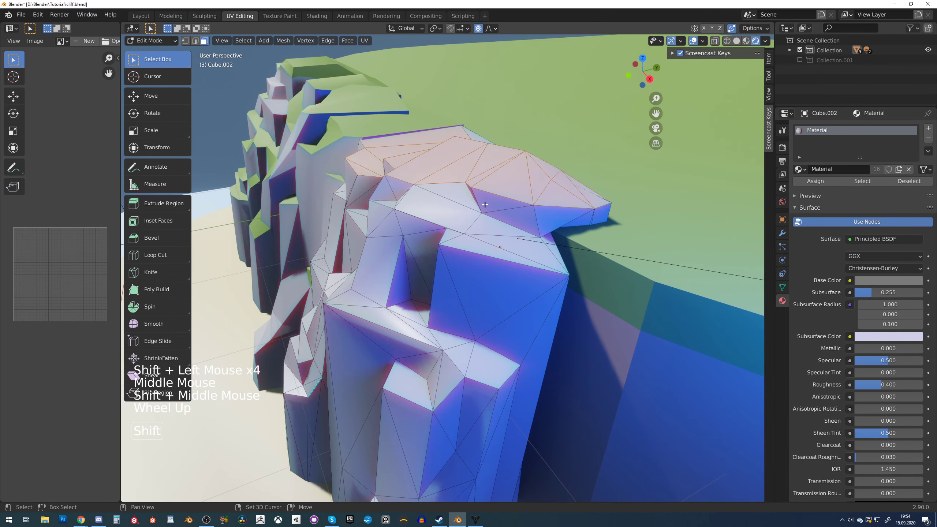
left_click(460, 190, "shift")
left_click(454, 193, "shift")
left_click(468, 248, "shift")
left_click(487, 240, "shift")
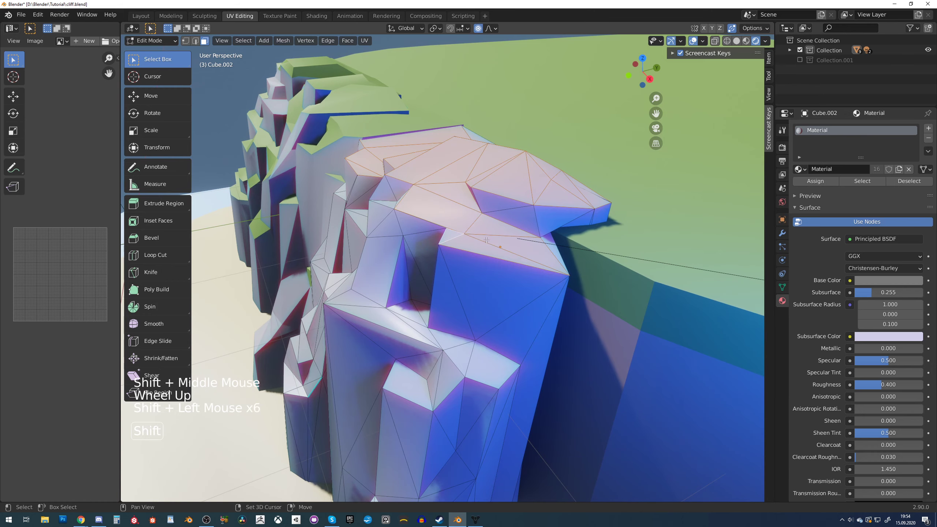
left_click(555, 251, "shift")
Add the small upper ledges and mid-height ledges on the front of the outer cliff piece to the selection
middle_click_drag(555, 251, 580, 205)
left_click(525, 226, "shift")
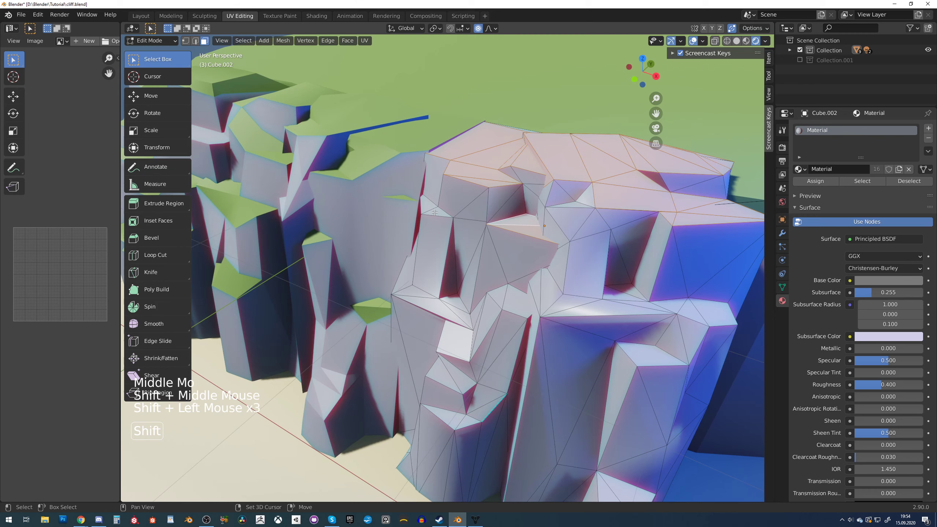
middle_click_drag(455, 200, 424, 159, "shift")
middle_click_drag(424, 166, 393, 123, "shift")
left_click(353, 211, "shift")
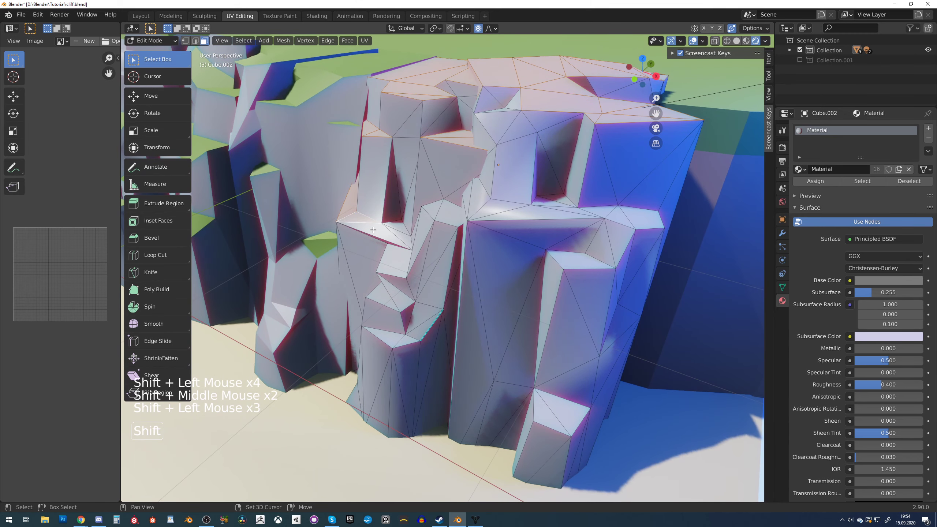
left_click(434, 211, "shift")
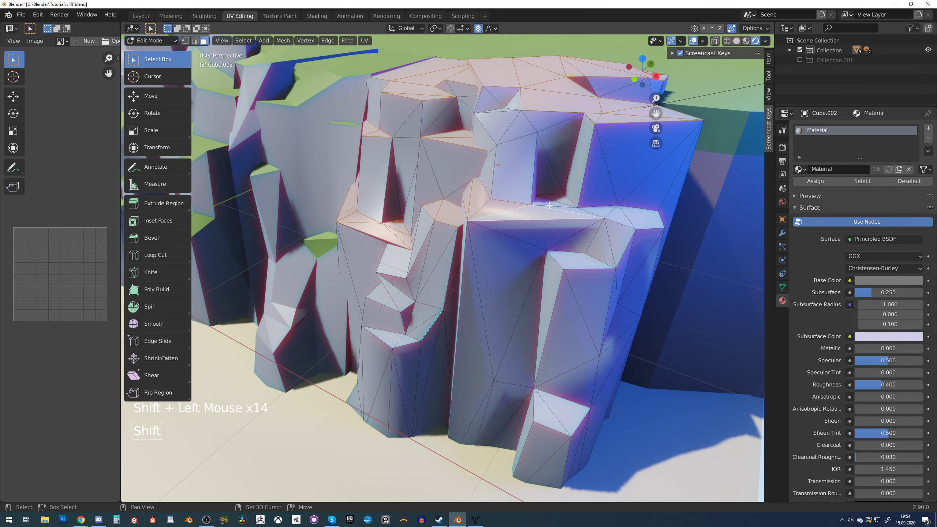
Add the outer shelf, the lower column tops and the small stepped ledges of the outer cliff piece to the selection
left_click(617, 215, "shift")
middle_click_drag(618, 216, 636, 220)
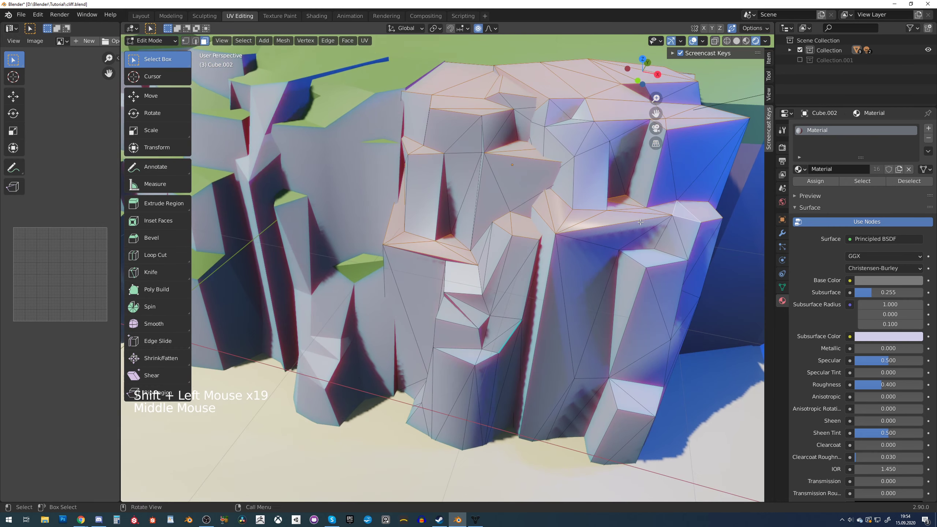
left_click(653, 260, "shift")
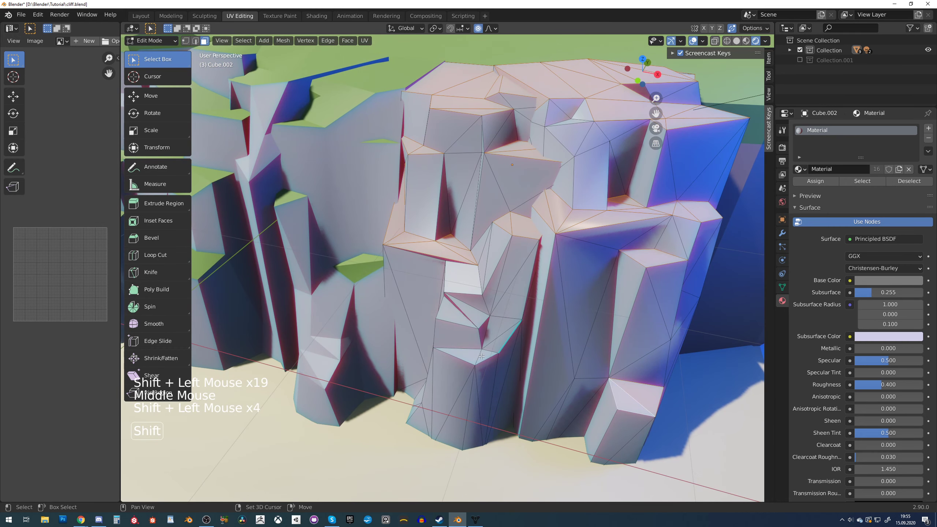
left_click(452, 320, "shift")
left_click(467, 314, "shift")
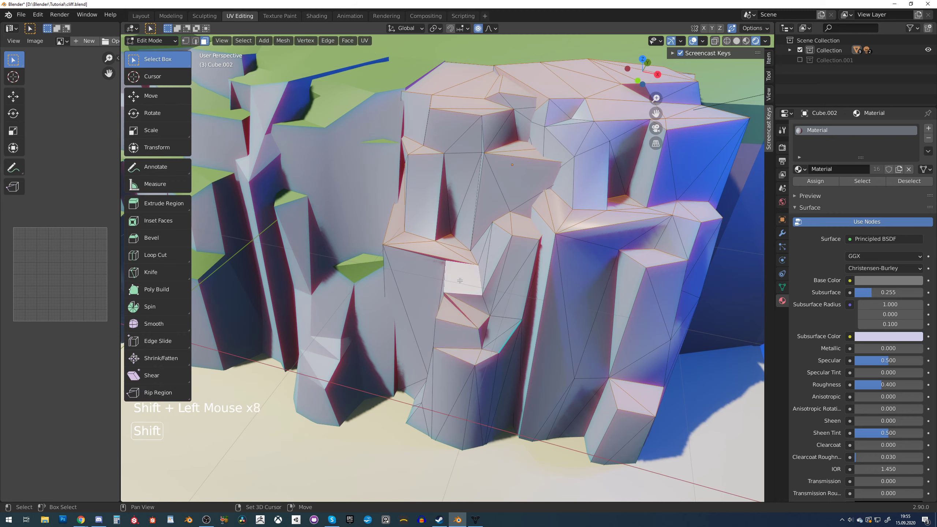
Add a second material slot with Material.005 to the outer cliff piece and assign it to the selected faces
left_click(928, 128)
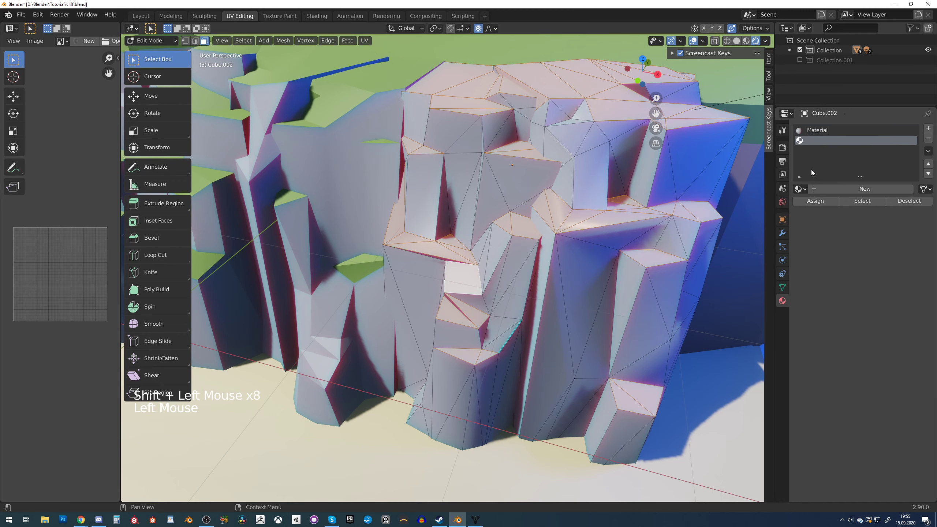
left_click(800, 189)
left_click(813, 250)
left_click(814, 200)
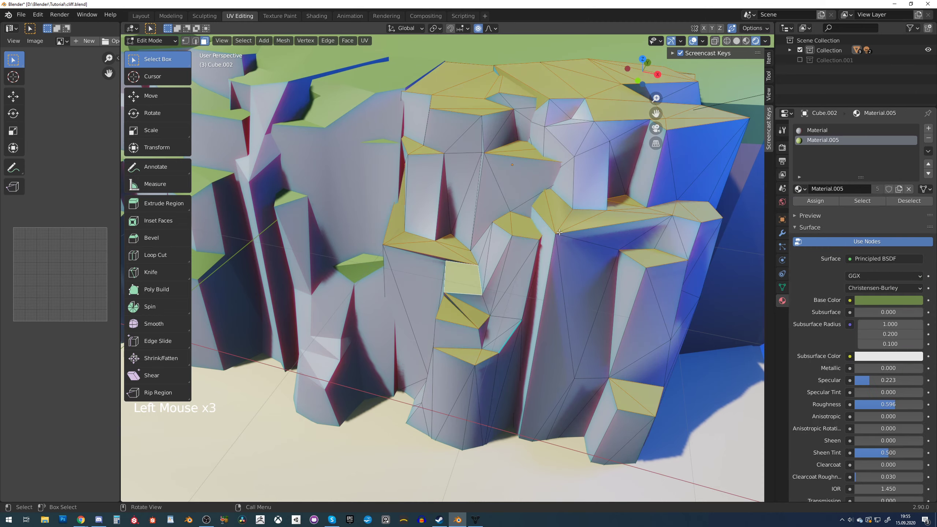
Connect two vertices across the small stepped ledge on the front of the outer cliff piece
middle_click_drag(553, 222, 576, 206)
middle_click_drag(575, 207, 508, 239, "shift")
scroll(576, 202, "up", 2)
key("1")
scroll(576, 202, "up", 1)
scroll(576, 202, "down", 5)
key("Tab")
scroll(583, 217, "down", 3)
scroll(572, 218, "up", 5)
key("Tab")
scroll(527, 215, "up", 1)
left_click(508, 207)
left_click(510, 240, "shift")
scroll(510, 241, "up", 1, "shift")
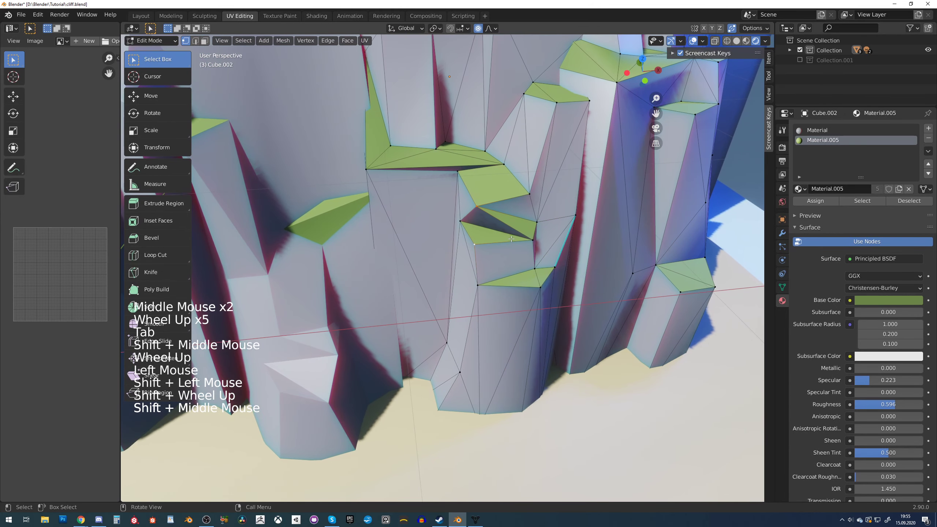
key("j")
Slide the front corner vertex of the small stepped ledge along its edge
left_click(486, 229)
key("g")
key("g")
left_click(467, 263)
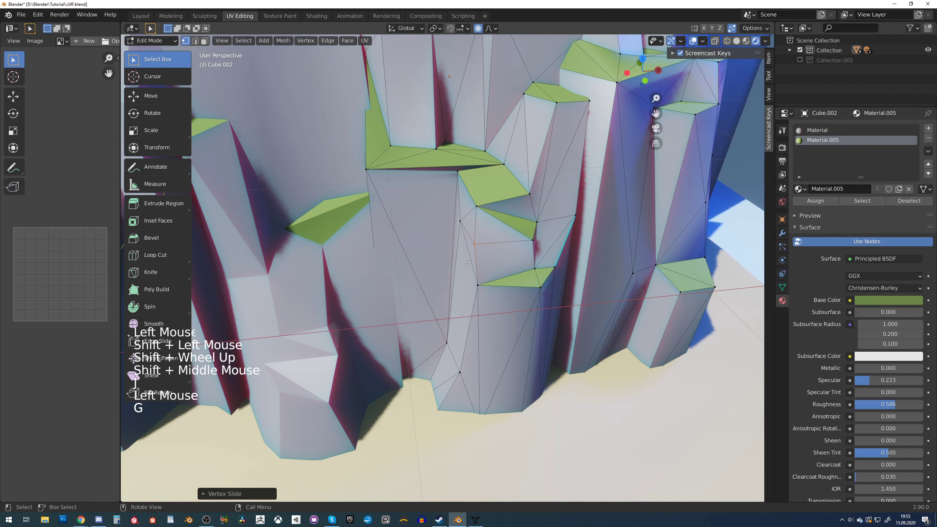
Assign the gray rock slot, Material, to the small sloped ledge face and leave mesh editing
left_click(532, 221)
middle_click_drag(532, 221, 481, 219)
key("3")
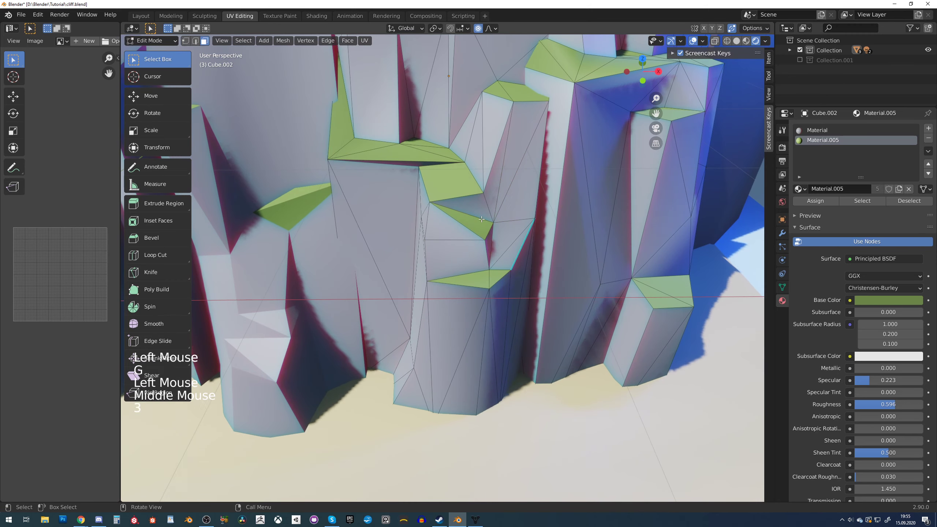
left_click(818, 129)
left_click(814, 201)
key("Tab")
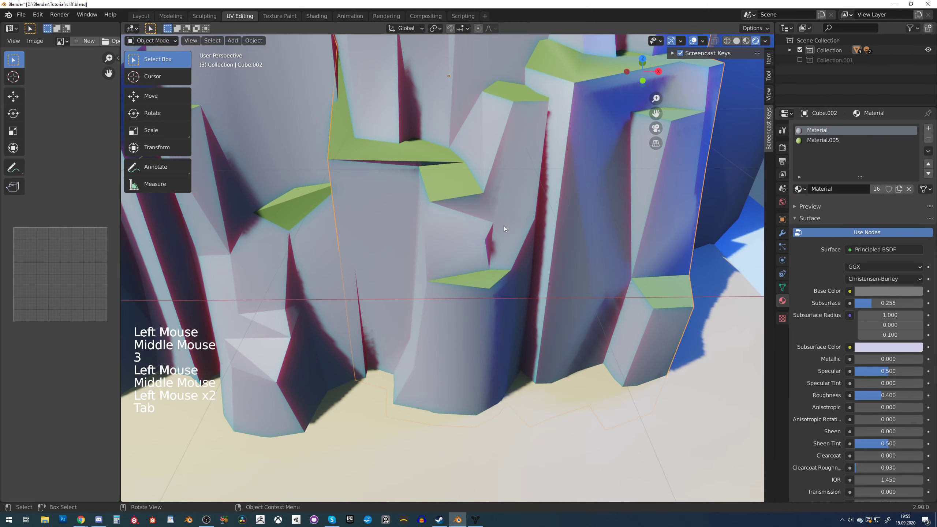
Deselect the cliff piece and save the file
scroll(504, 226, "down", 4)
mouse_move(503, 225)
middle_mouse_down()
mouse_move(455, 219)
mouse_move(509, 222)
middle_mouse_up()
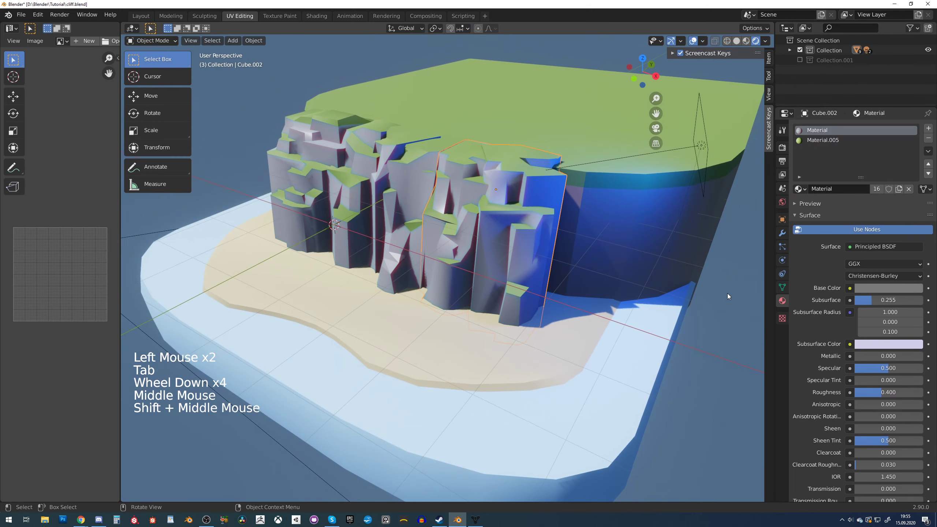
left_click(727, 295)
scroll(564, 233, "down", 3)
key("ctrl+s")
Edit the outer cliff piece again and assign Material.005 to the remaining gray faces behind its raised top
middle_click_drag(564, 233, 530, 268, "shift")
scroll(553, 251, "up", 3)
scroll(550, 260, "down", 3)
scroll(530, 268, "up", 5)
middle_click_drag(511, 231, 385, 213)
left_click(449, 234)
key("Tab")
middle_click_drag(385, 212, 387, 215, "shift")
middle_click_drag(387, 214, 392, 219, "shift")
scroll(389, 216, "up", 3)
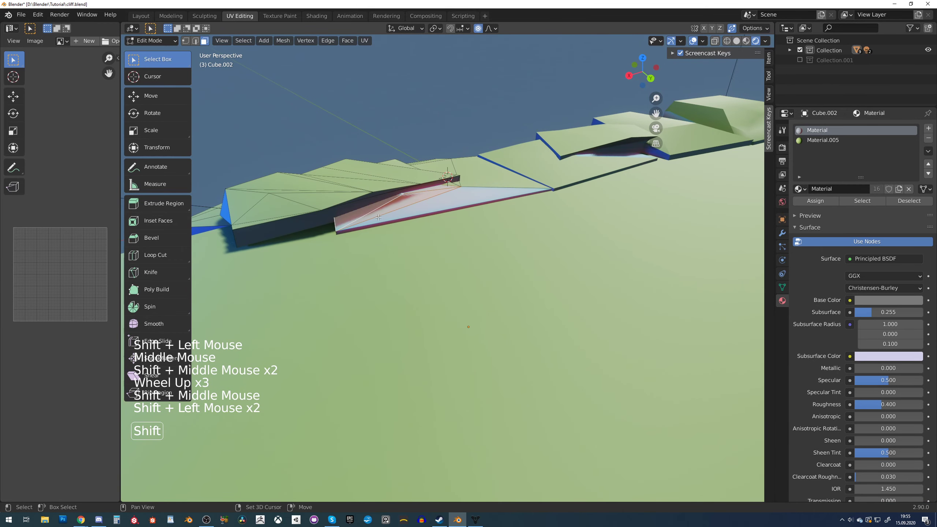
left_click(378, 217, "shift")
left_click(823, 139)
left_click(815, 201)
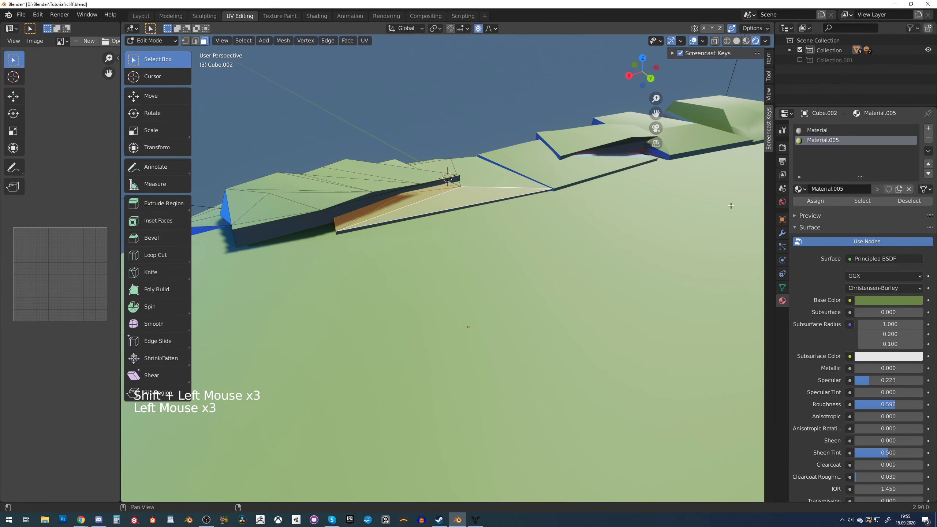
Edit the middle cliff piece and select only the gray faces in the gap behind its raised top
middle_click_drag(468, 258, 480, 244)
key("Tab")
key("Tab")
key("Tab")
scroll(480, 244, "up", 3)
key("Tab")
left_click(480, 244)
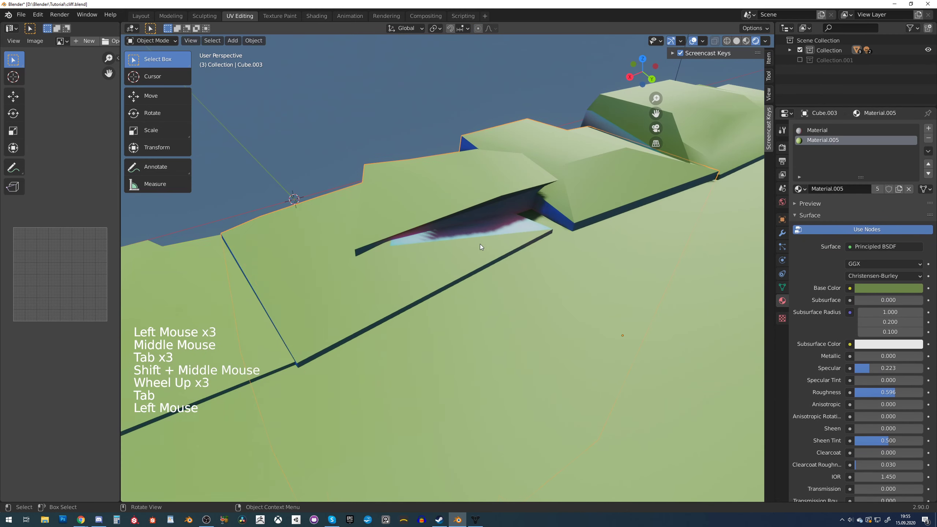
key("Tab")
left_click(496, 221, "shift")
left_click(496, 220, "shift")
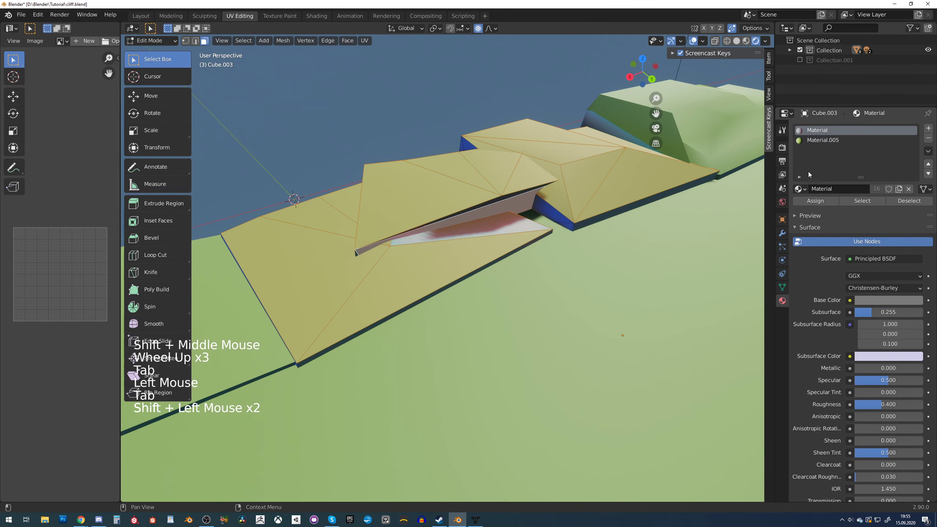
left_click(816, 140)
left_click(507, 207)
left_click(498, 226, "shift")
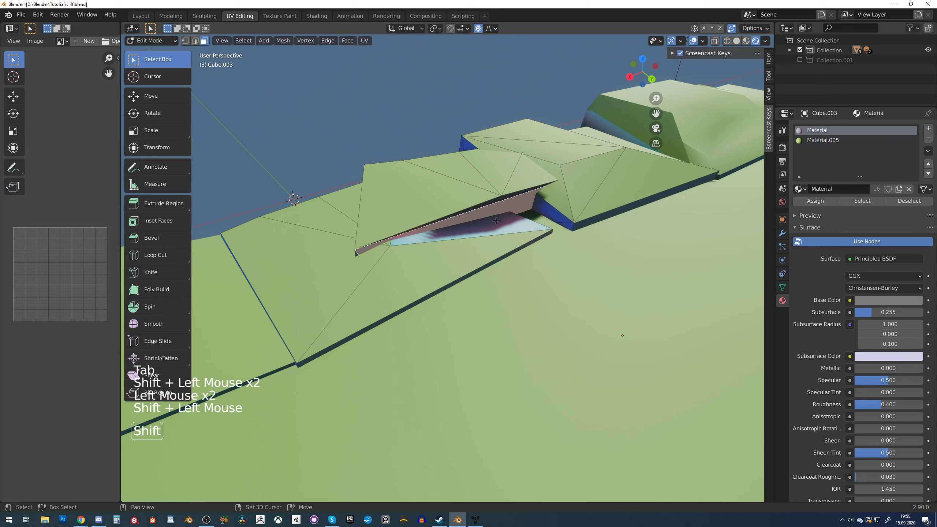
Assign Material.005 to the selected gap faces of the middle cliff piece and leave mesh editing
left_click(817, 140)
left_click(811, 215)
left_click(518, 230)
key("Tab")
scroll(519, 231, "down", 2)
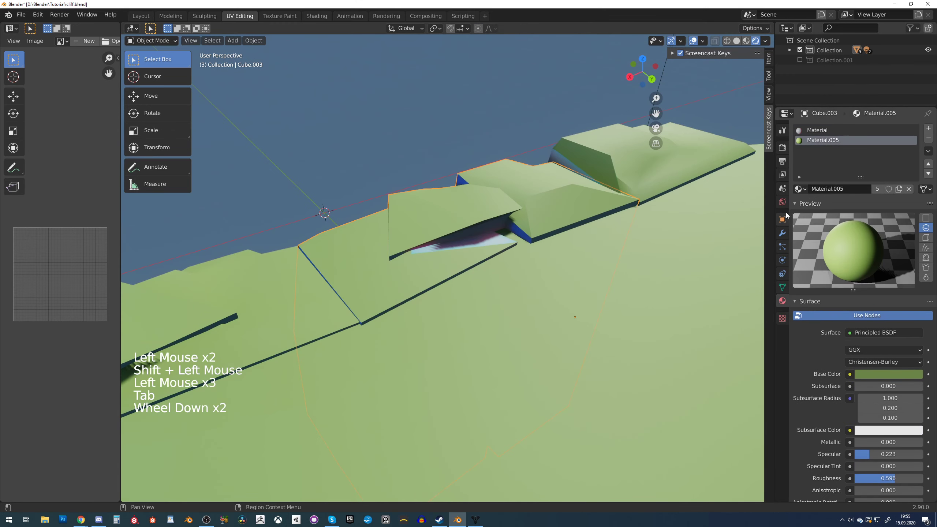
key("Tab")
left_click(815, 201)
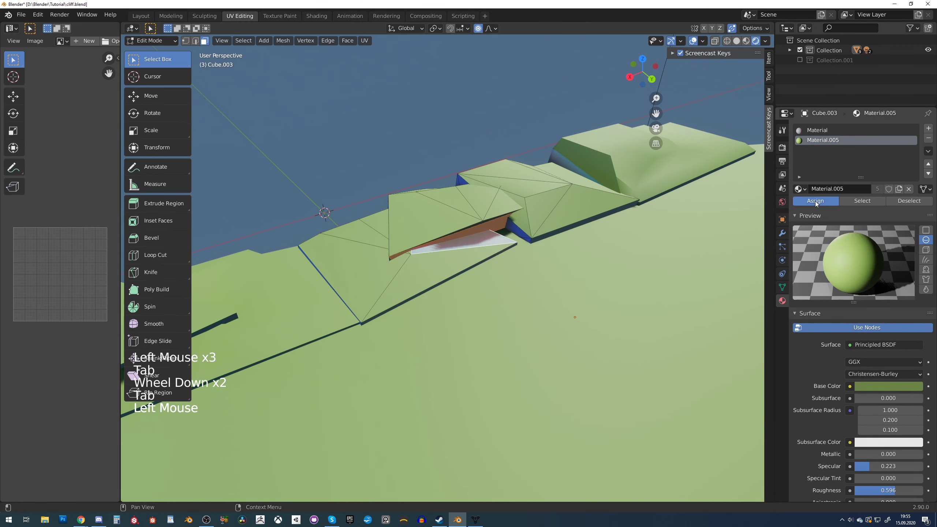
scroll(429, 240, "up", 4)
key("Tab")
Examine the cliff's green tops from the side and in the overall scene
scroll(429, 240, "down", 6)
scroll(429, 240, "down", 3)
middle_click_drag(429, 240, 484, 216)
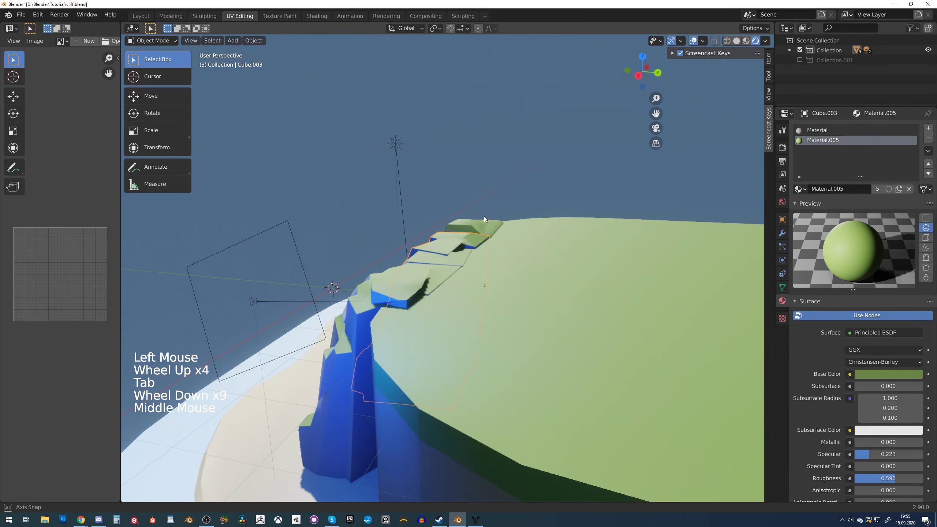
scroll(484, 216, "up", 1)
scroll(550, 242, "down", 2)
scroll(534, 166, "down", 2)
middle_click_drag(550, 242, 598, 210, "shift")
left_click(614, 137)
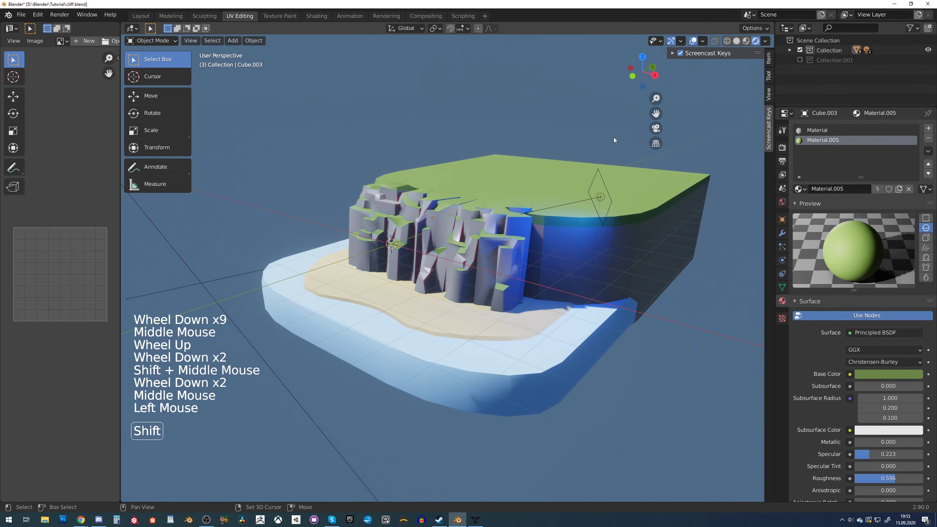
In top view, make a linked duplicate of the outer cliff piece, rotate it and place it along the grass block's curved corner
middle_click_drag(613, 137, 575, 163, "shift")
middle_click_drag(575, 163, 507, 256)
scroll(507, 257, "up", 1, "alt")
left_click(452, 307)
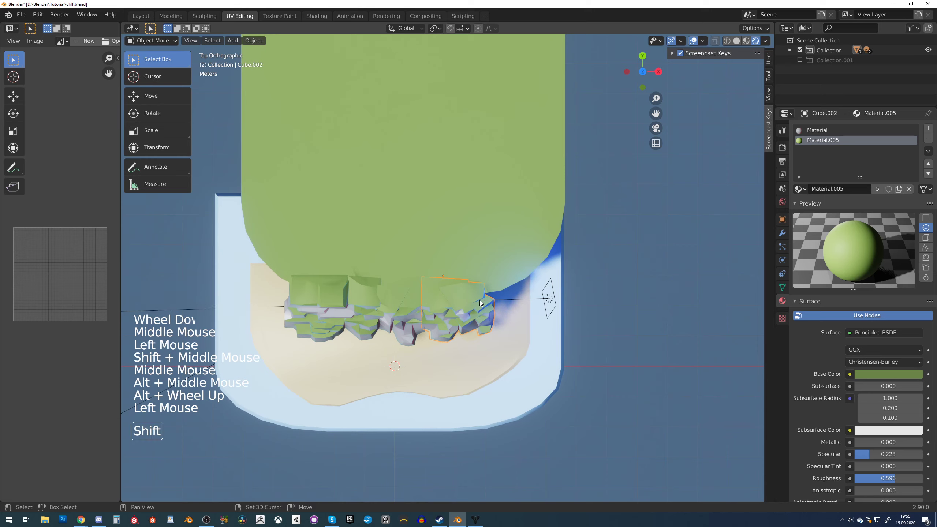
key("alt+d")
key("r")
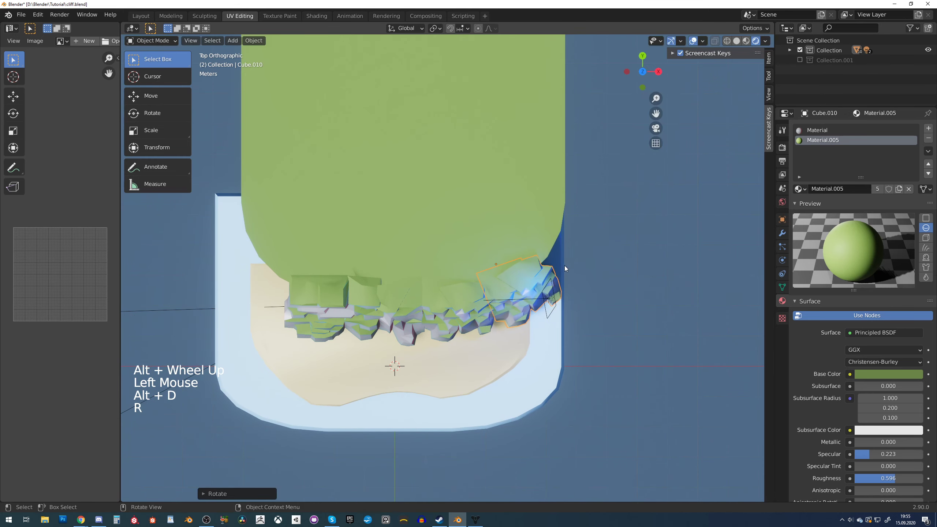
key("g")
left_click(576, 265)
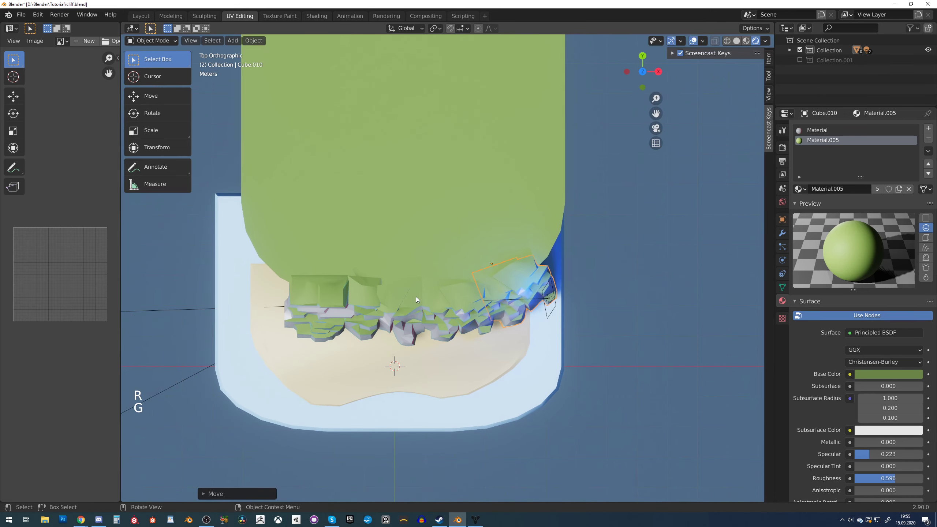
Replace the corner duplicate with a linked duplicate of the middle cliff piece, rotated and placed along the grass block's +X curved corner
key("Delete")
left_click(365, 296)
key("alt+e")
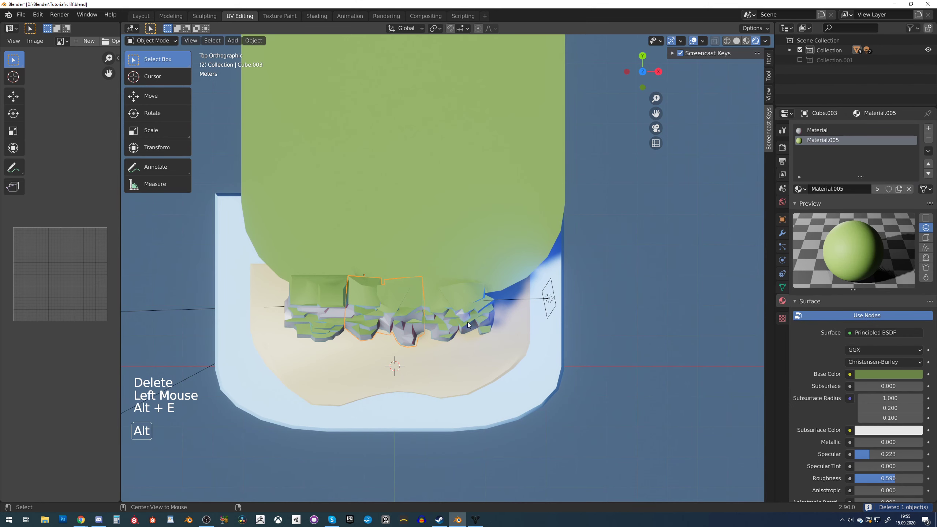
key("alt+d")
key("r")
key("g")
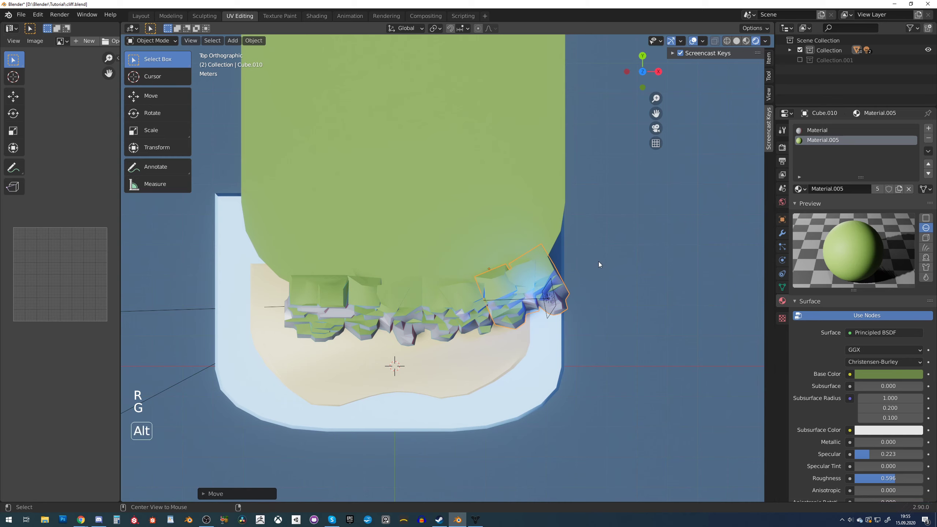
key("g")
right_click(580, 275)
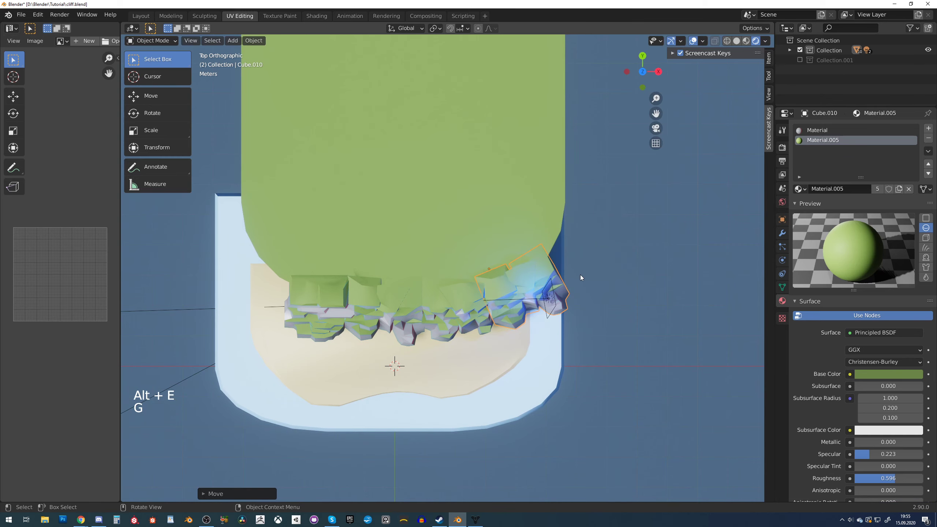
Make a linked duplicate of that corner piece, rotate it to follow the curve and place it at the end of the +X corner
key("alt+d")
left_click(648, 246)
key("r")
left_click(610, 197)
key("g")
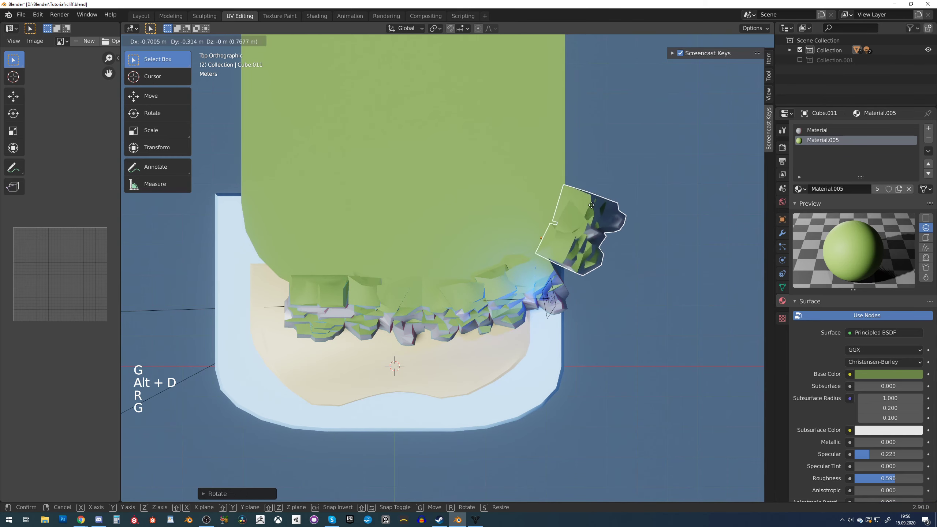
left_click(582, 210)
Add another linked duplicate, rotate it nearly parallel to the grass block's straight +X side and fit it against the corner piece
key("alt+d")
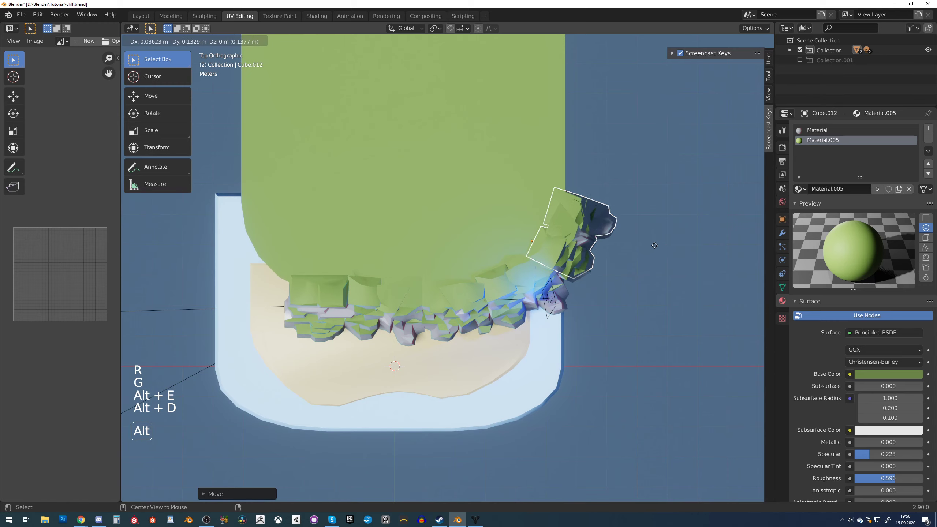
left_click(675, 188)
key("r")
left_click(670, 148)
key("g")
left_click(663, 164)
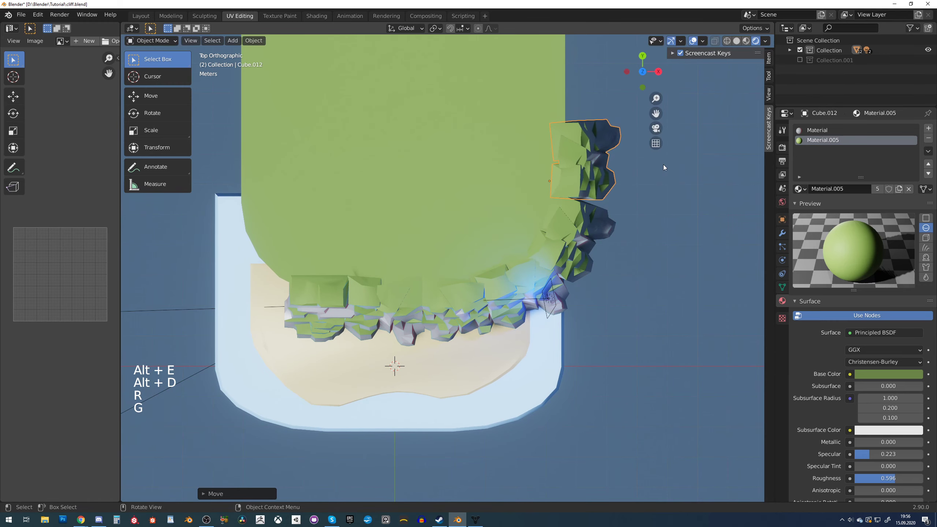
key("r")
left_click(664, 176)
key("g")
left_click(665, 179)
key("g")
left_click(665, 189)
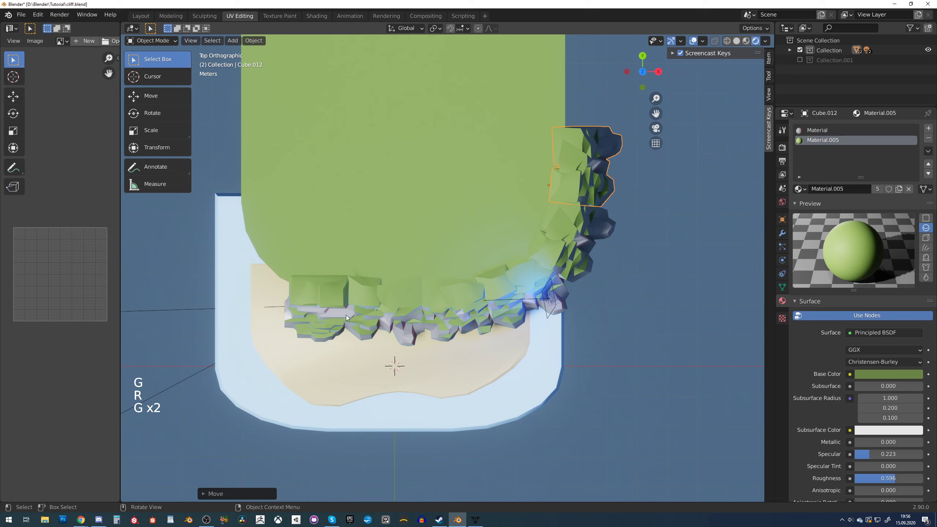
Make a linked duplicate of the cliff piece at the -X end of the front row, rotated and placed beyond the +X side piece
key("alt+r")
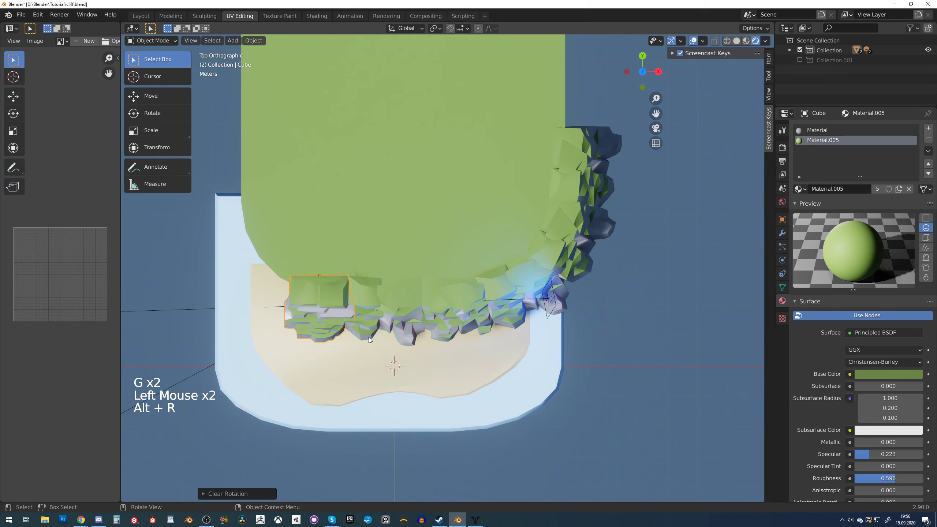
key("alt+d")
key("r")
key("g")
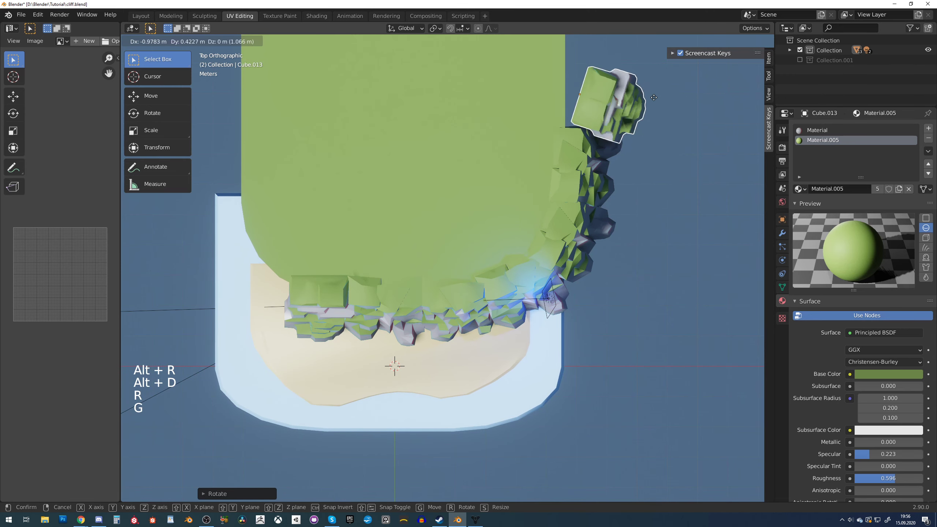
left_click(629, 87)
key("r")
left_click(628, 71)
Swap the last two pieces on the +X side so the newest duplicate adjoins the corner and the other follows it
left_click(590, 181)
key("g")
left_click(696, 138)
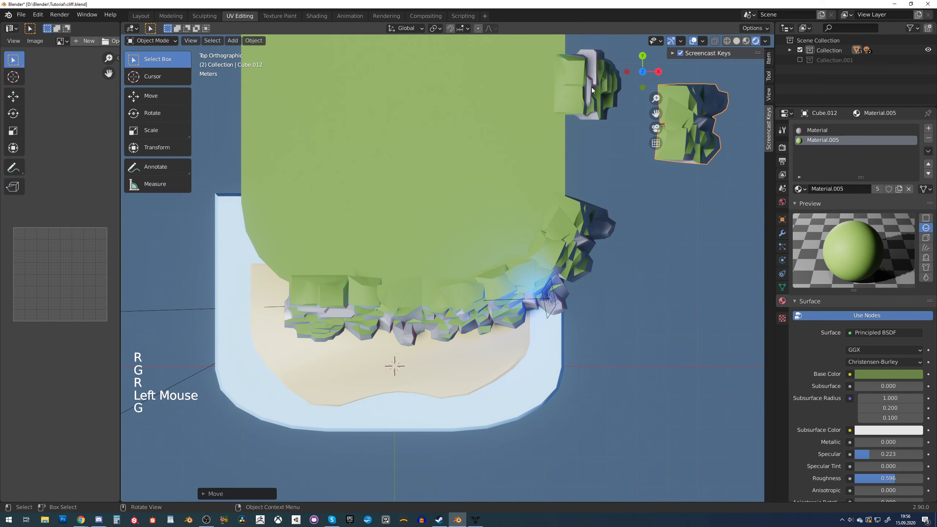
left_click(592, 90)
key("g")
left_click(594, 175)
left_click(703, 136)
key("g")
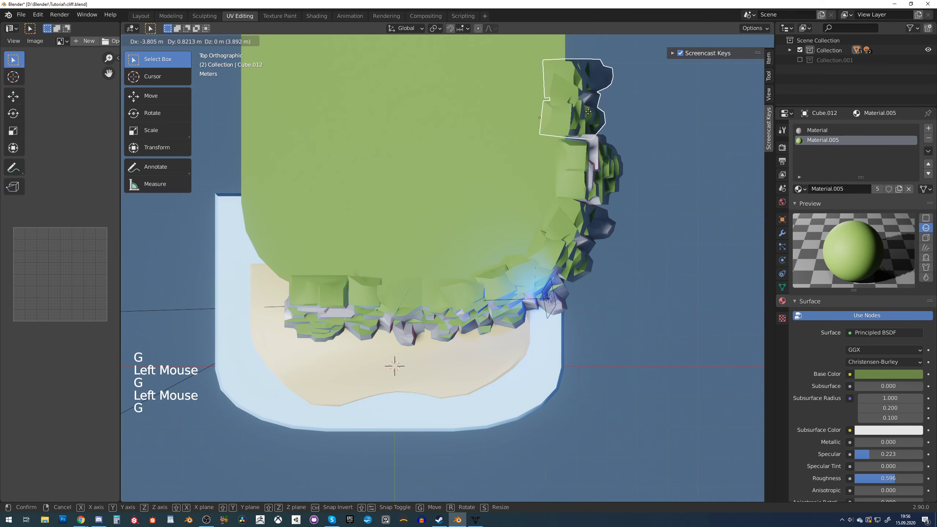
left_click(600, 121)
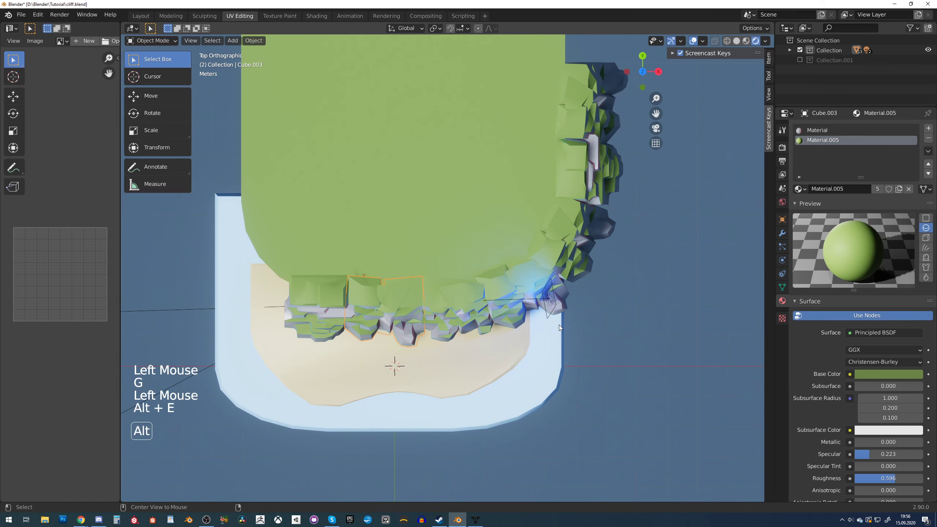
Make a linked duplicate of the front row's middle cliff piece, rotate it and place it along the -X curved corner
key("alt+d")
key("r")
key("g")
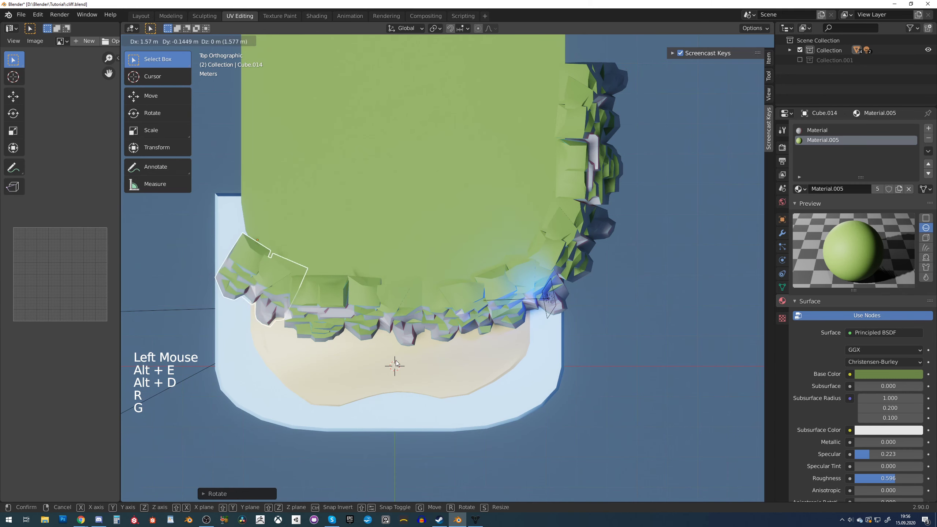
key("r")
key("g")
key("r")
key("g")
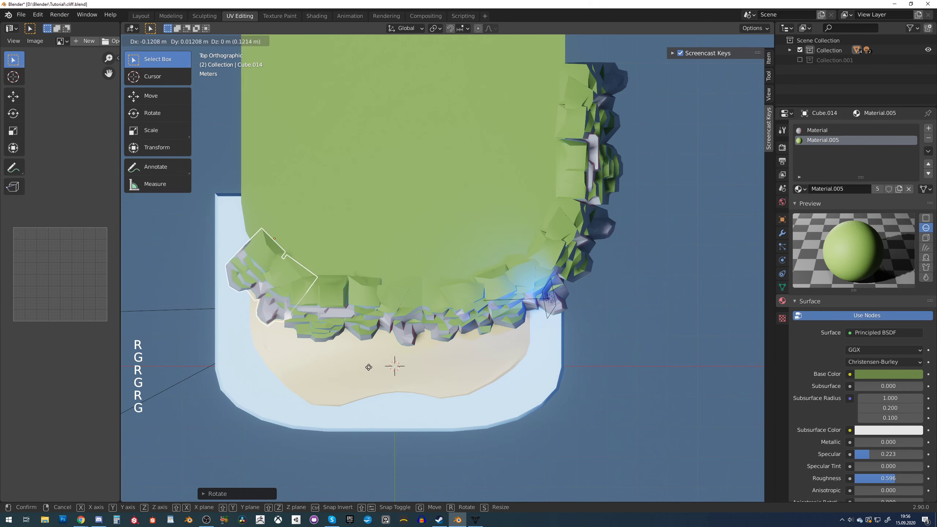
left_click(368, 369)
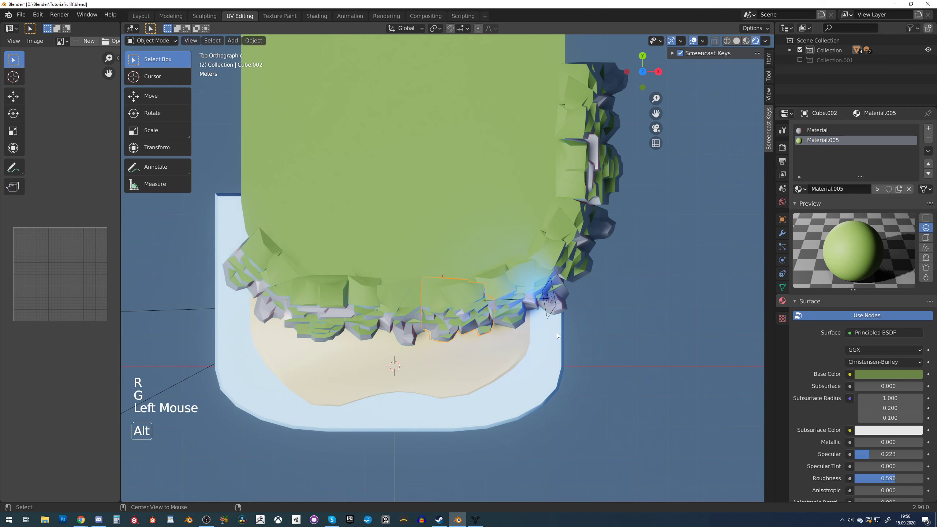
Make a linked duplicate of the front cliff piece Cube.002, rotate it and fit it behind the -X corner piece
key("alt+d")
key("r")
key("g")
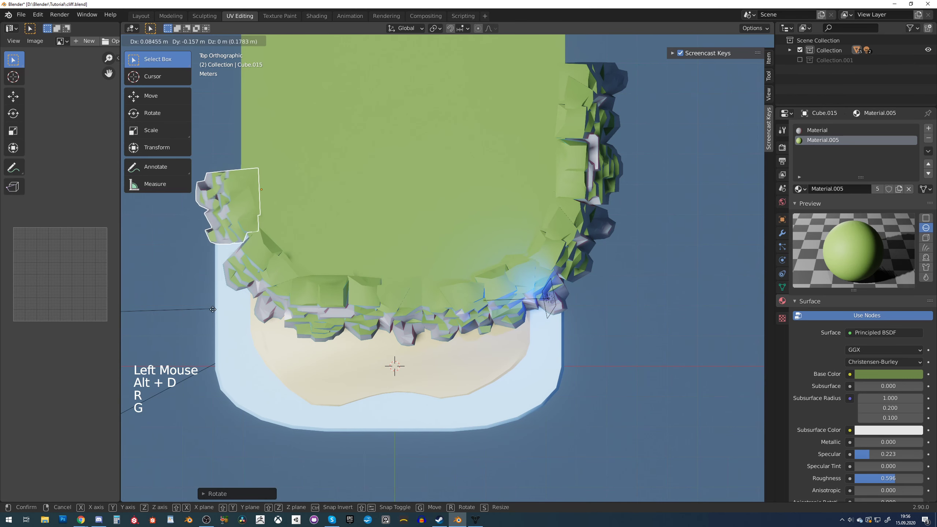
left_click(217, 322)
key("r")
key("g")
left_click(228, 320)
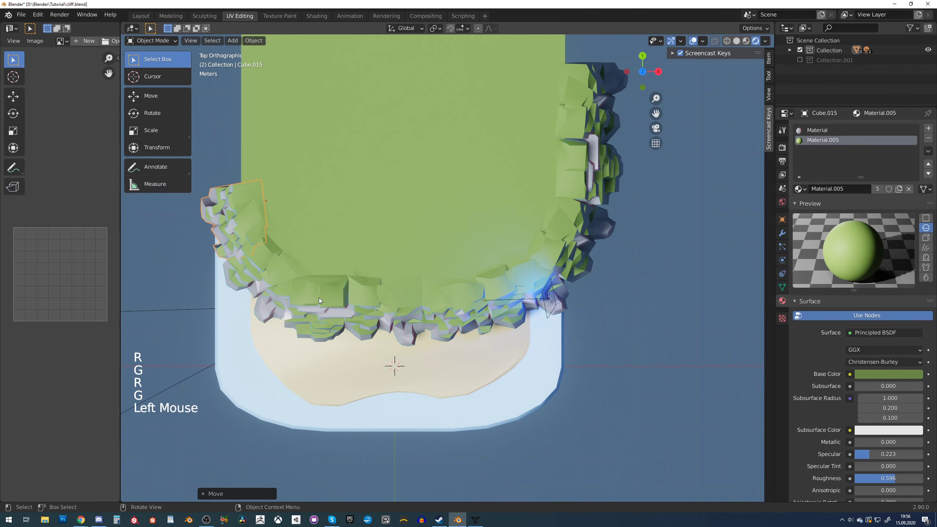
Make a linked duplicate of the front row's -X end piece, rotate it and place it along the grass block's straight -X side
key("alt+d")
key("r")
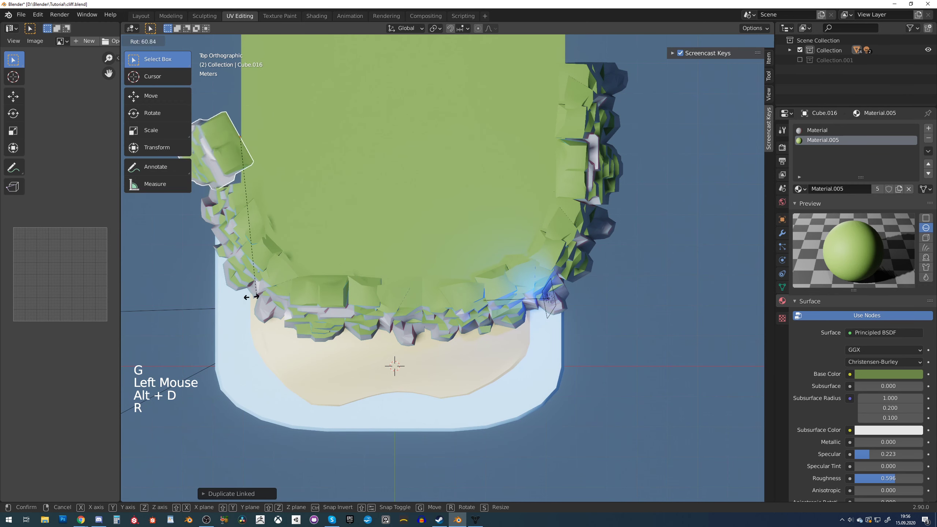
key("g")
key("r")
key("g")
left_click(208, 288)
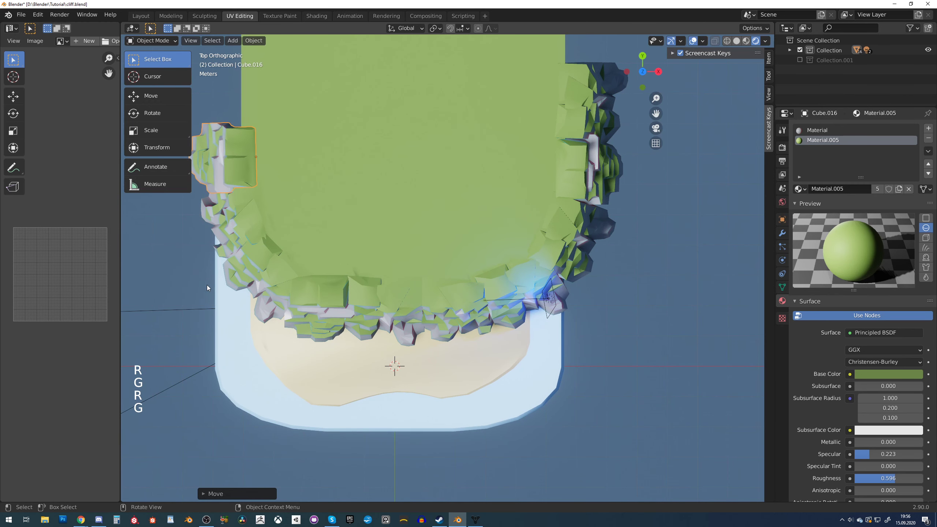
Inspect the cliff ring in perspective and save the file
middle_click_drag(502, 294, 568, 209)
scroll(624, 222, "down", 3)
scroll(566, 213, "up", 2)
mouse_move(568, 208)
middle_mouse_down("shift")
mouse_move(568, 191)
mouse_move(598, 214)
mouse_move(580, 210)
middle_mouse_up("shift")
scroll(568, 191, "up", 1)
key("ctrl+s")
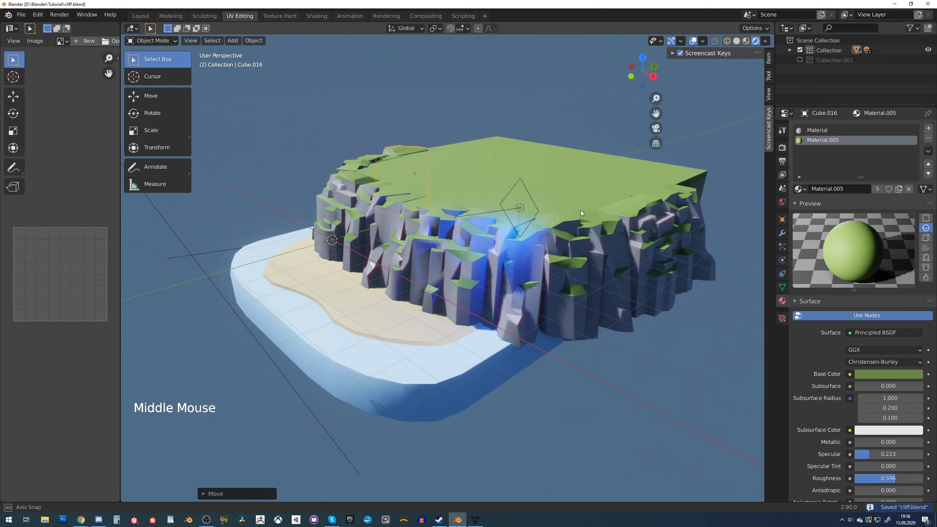
Scale the water base wider along the X axis so it extends under the side cliffs
scroll(581, 211, "down", 1)
left_click(481, 347)
middle_click_drag(482, 347, 521, 350)
key("s")
key("x")
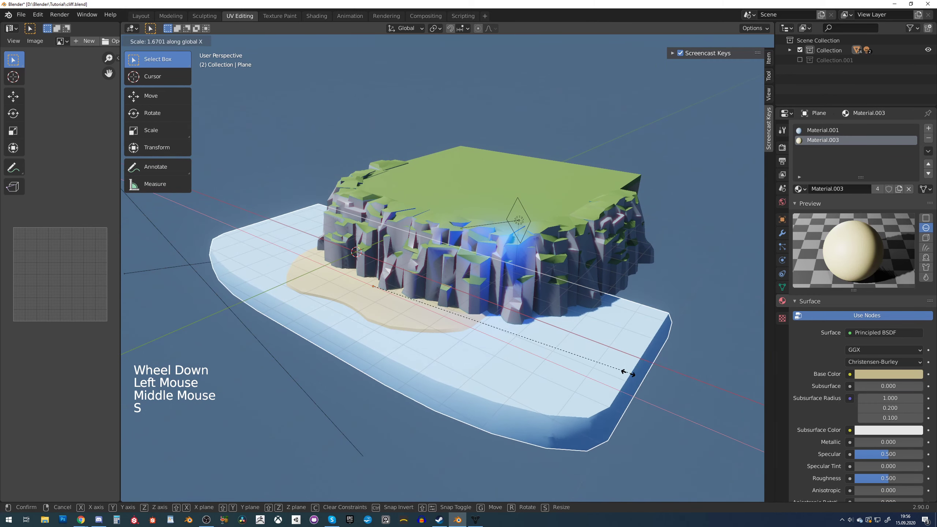
left_click(590, 367)
Extend the water base along Y by moving its two stacked rear faces past the back of the grass block
middle_click_drag(590, 367, 521, 339)
middle_click_drag(521, 339, 499, 272, "shift")
key("Tab")
key("3")
left_click(455, 280)
left_click(454, 265, "shift")
key("g")
key("x")
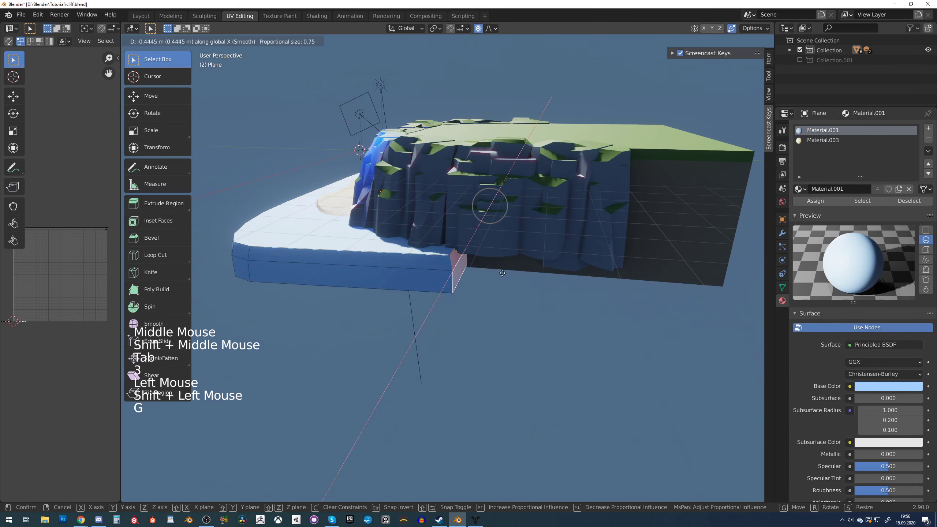
left_click(509, 289)
key("g")
key("y")
left_click(537, 310)
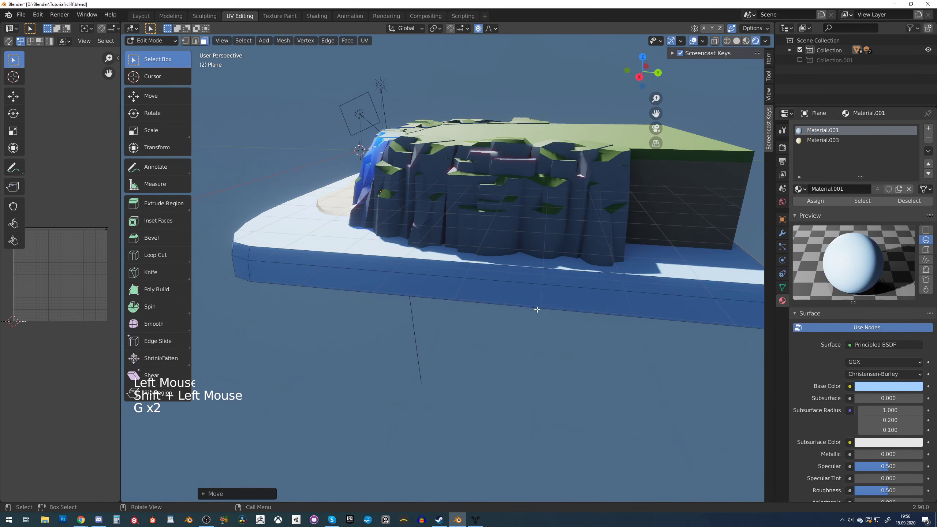
key("Tab")
Shorten the grass block by moving its back faces about 3 m inward along Y
middle_click_drag(537, 309, 592, 334)
scroll(572, 311, "down", 4)
left_click(568, 234)
middle_click_drag(568, 234, 466, 247)
middle_click_drag(466, 247, 436, 244)
scroll(438, 245, "up", 1)
key("Tab")
left_click(496, 288)
middle_click_drag(496, 288, 536, 290)
left_click(505, 259, "shift")
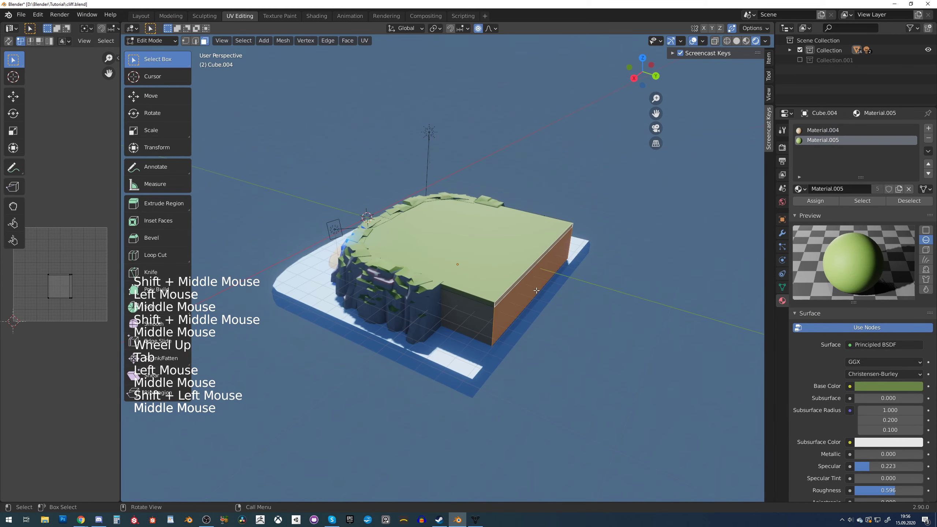
key("g")
key("g")
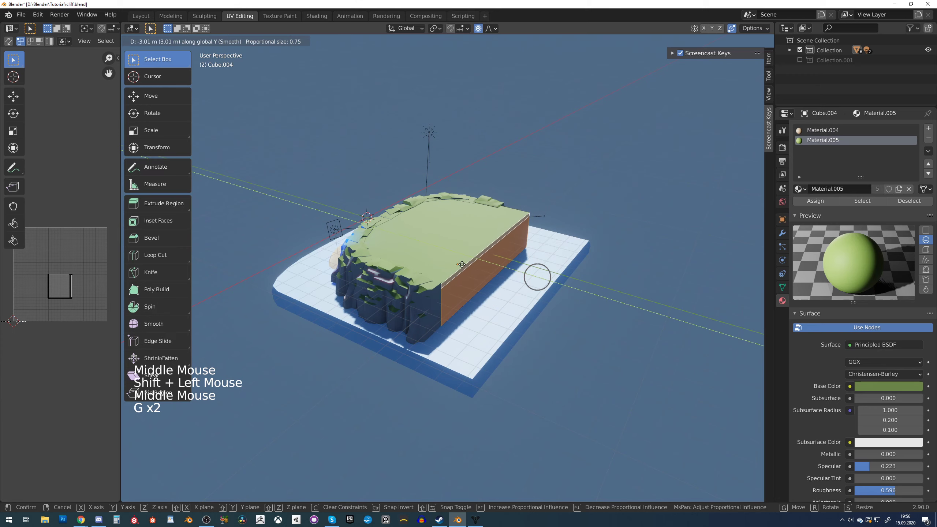
left_click(461, 264)
key("Tab")
Edit the water base and select the vertical edges at its two rear corners
middle_click_drag(507, 268, 527, 347)
left_click(587, 248)
scroll(639, 249, "up", 2)
left_click(639, 249)
key("Tab")
left_click(420, 352)
key("2")
left_click(429, 357)
left_click(429, 377, "shift")
scroll(527, 347, "down", 3)
middle_click_drag(553, 348, 531, 350)
scroll(531, 350, "up", 2)
left_click(443, 333, "shift")
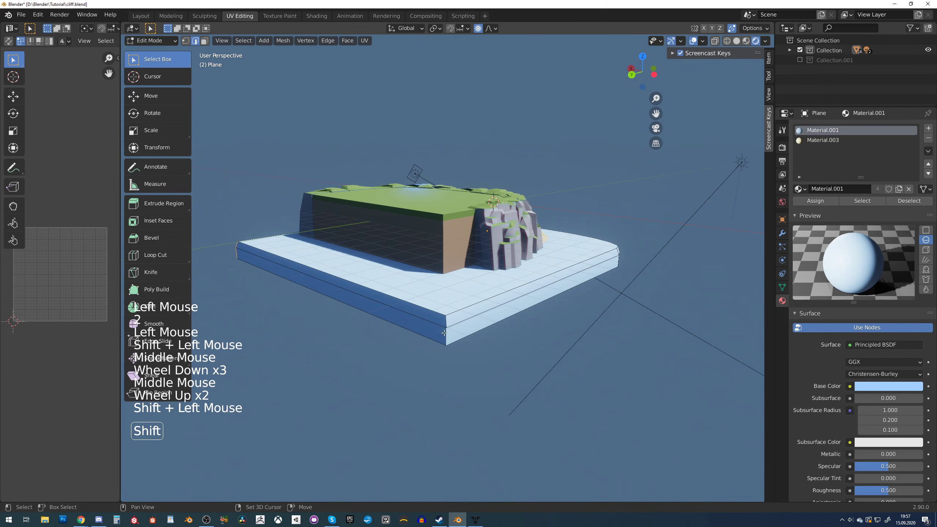
Correct the edge selection and bevel the water base's rear corners about 1.53 m wide with 5 segments, leaving mesh editing
key("ctrl+b")
right_click(537, 356)
left_click(446, 321, "shift")
left_click(429, 321, "shift")
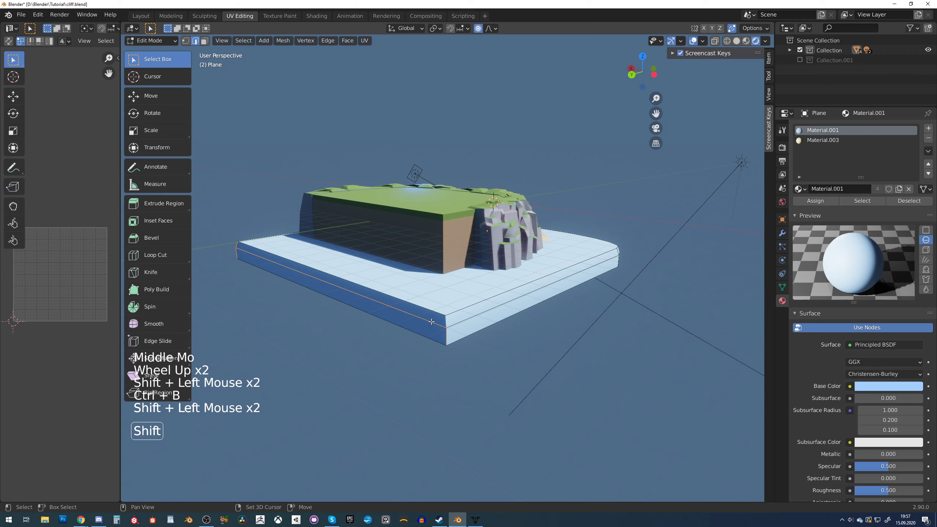
key("ctrl+b")
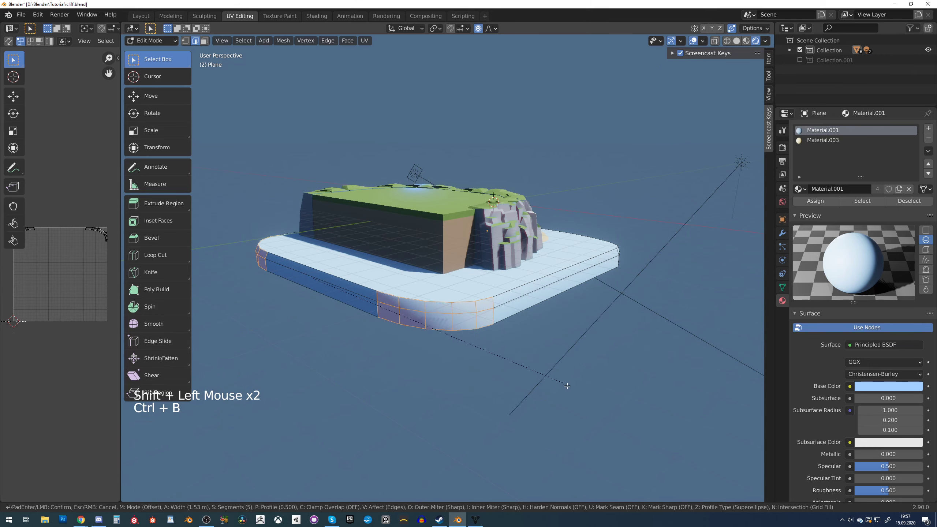
left_click(567, 386)
key("Tab")
Stretch the rounded water base further along X to leave more water around the cliff
scroll(474, 347, "down", 6)
middle_click_drag(480, 348, 663, 350)
left_click(623, 347)
middle_click_drag(583, 341, 561, 351)
scroll(573, 315, "up", 4)
left_click(553, 313)
left_click(533, 301)
key("s")
key("x")
left_click(627, 310)
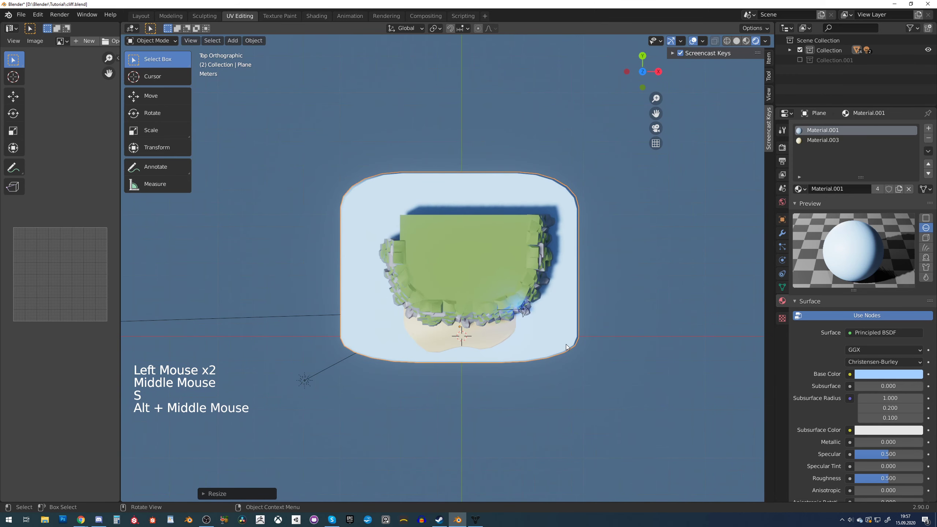
In wireframe display, select the cliff pieces, grass block and beach, excluding the lights and the water base
key("z")
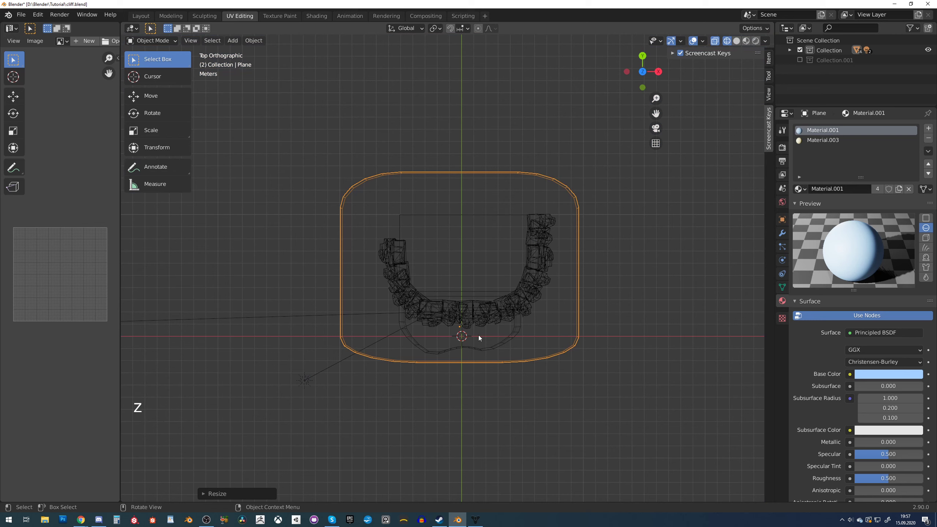
left_click(523, 295)
key("b")
left_click_drag(361, 197, 570, 365)
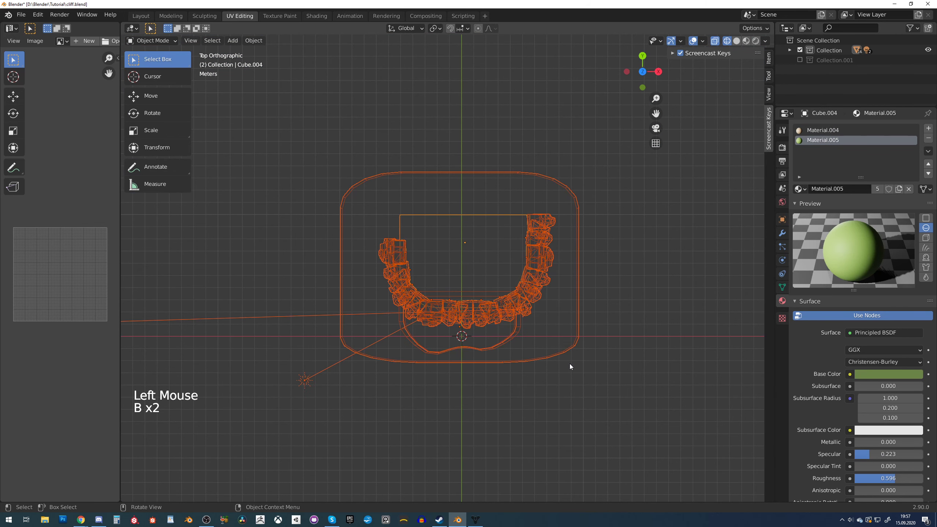
left_click(305, 380, "shift")
left_click(256, 316, "shift")
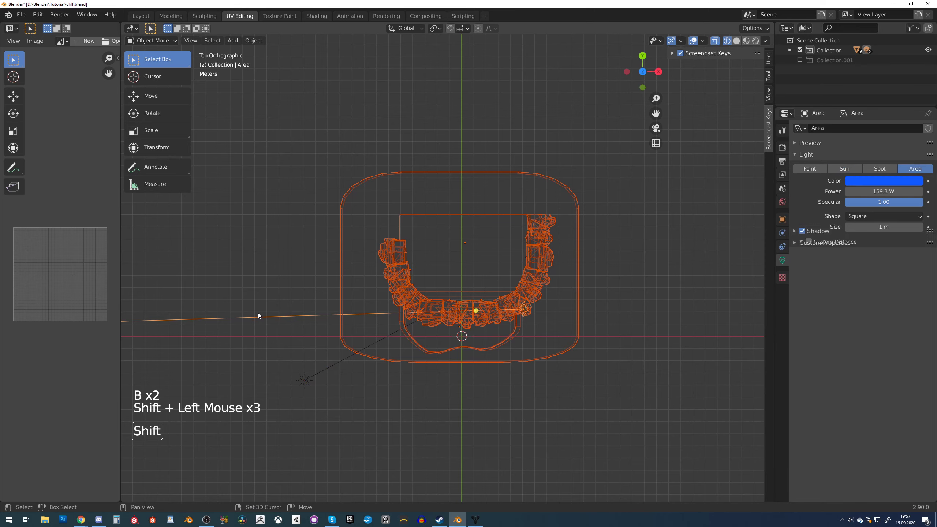
left_click(254, 316, "shift")
left_click(342, 271, "shift")
left_click(343, 270, "shift")
left_click(343, 270, "shift")
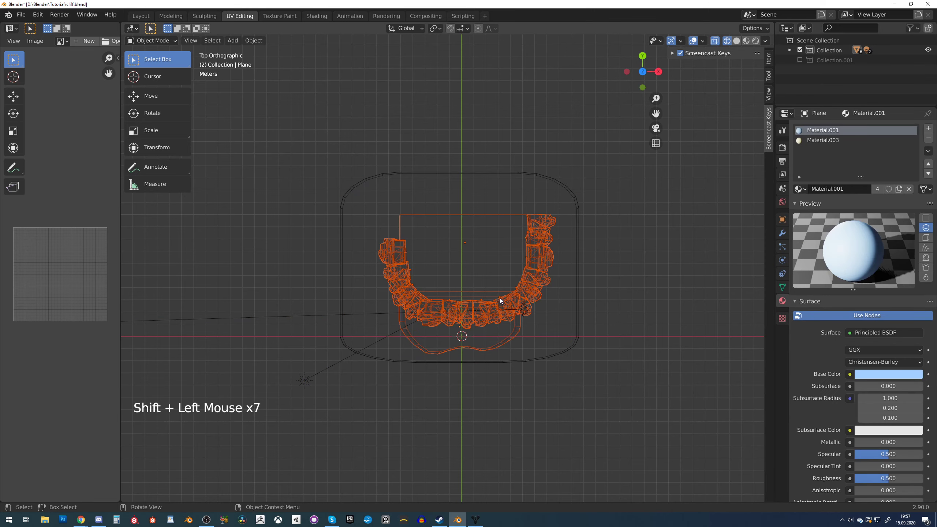
Move the selected cliff, grass block and beach about 0.6 m toward negative X to center them on the water base
key("g")
scroll(528, 303, "up", 3)
key("g")
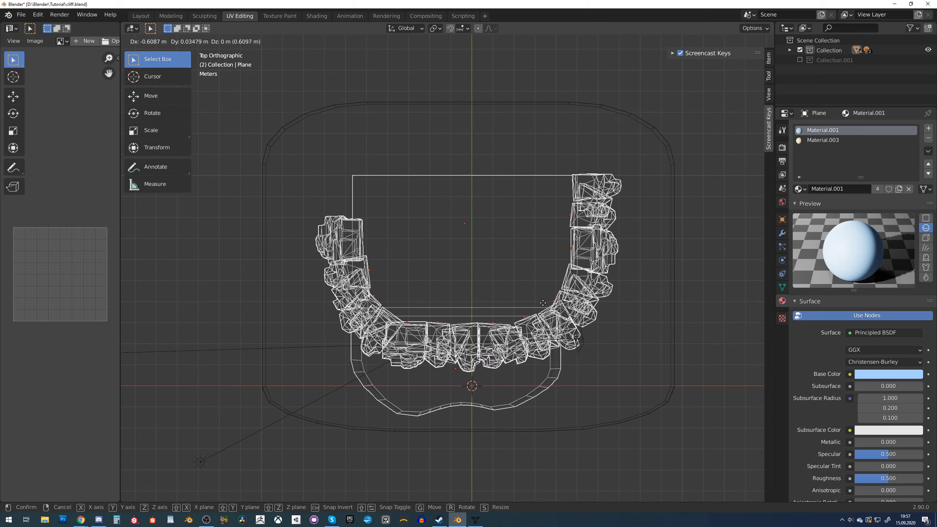
left_click(541, 304)
Switch the viewport to solid shading and examine the cliff on its water base in perspective
key("z")
left_click(653, 305)
mouse_move(736, 295)
middle_mouse_down()
mouse_move(689, 215)
mouse_move(634, 218)
mouse_move(613, 208)
middle_mouse_up()
scroll(689, 215, "down", 4)
left_click(689, 216)
scroll(613, 207, "up", 2)
left_click(605, 290)
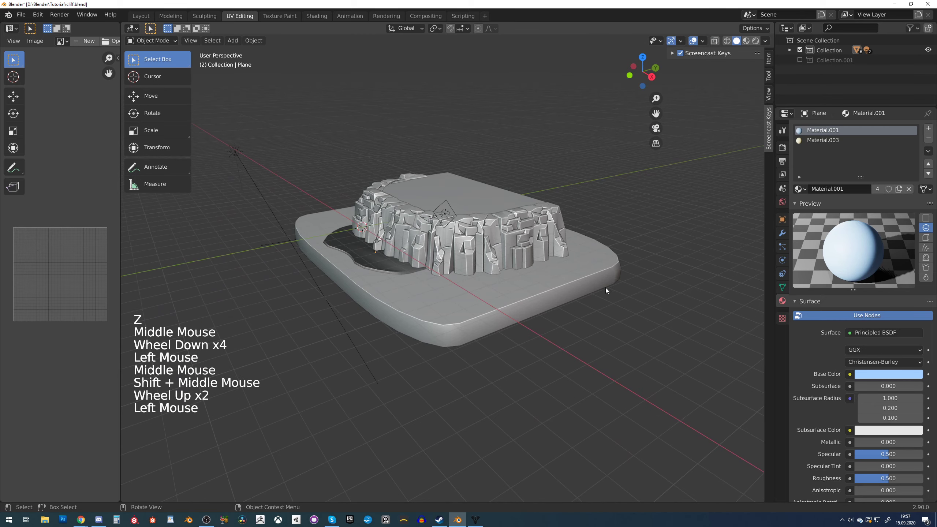
Switch the viewport to rendered shading and select the rounded water base
left_click(756, 41)
left_click(577, 272)
key("s")
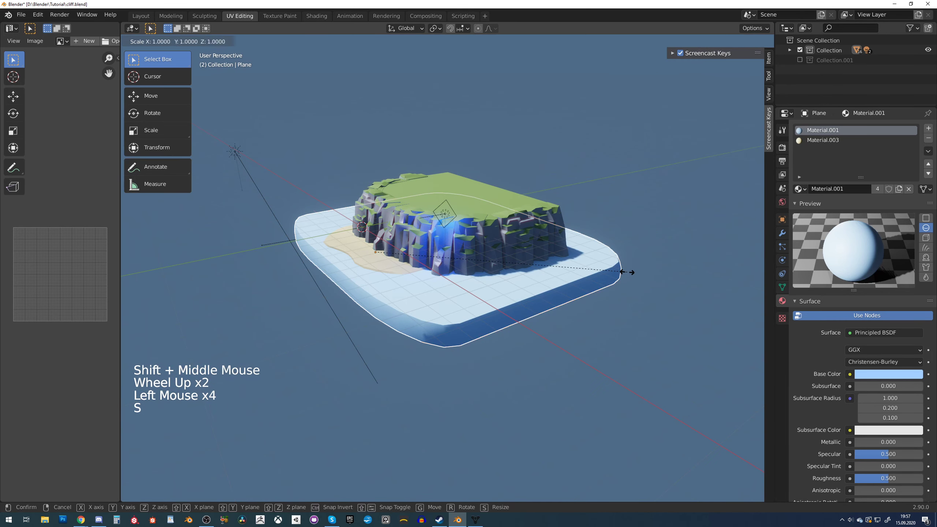
right_click(596, 272)
key("s")
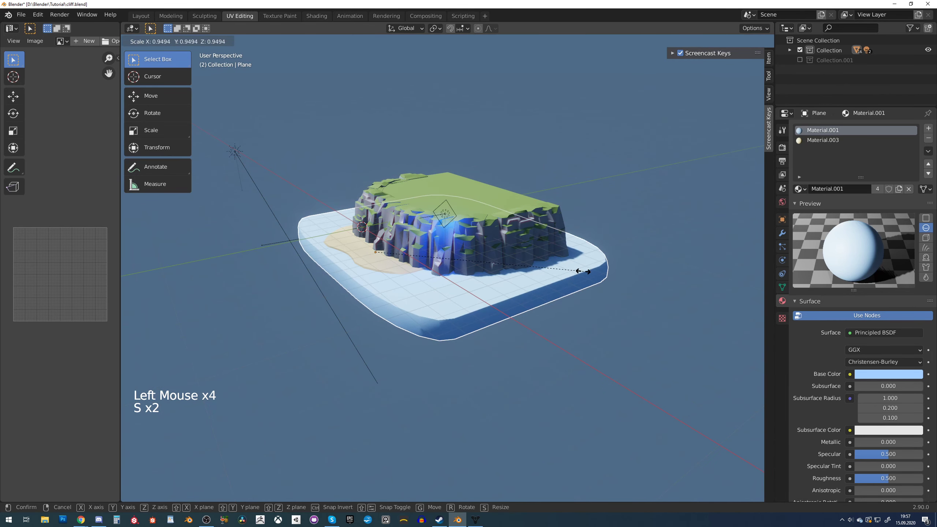
right_click(602, 281)
Shorten the rounded water base slightly along X and widen it along Y
key("s")
key("x")
left_click(591, 285)
key("s")
key("y")
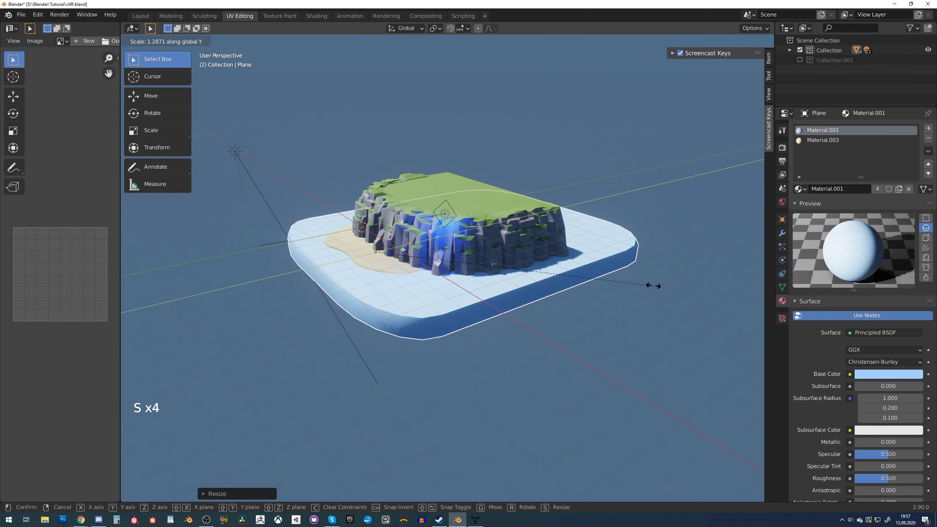
left_click(617, 278)
Flatten the water base along Z into a thinner slab under the cliff
key("s")
key("z")
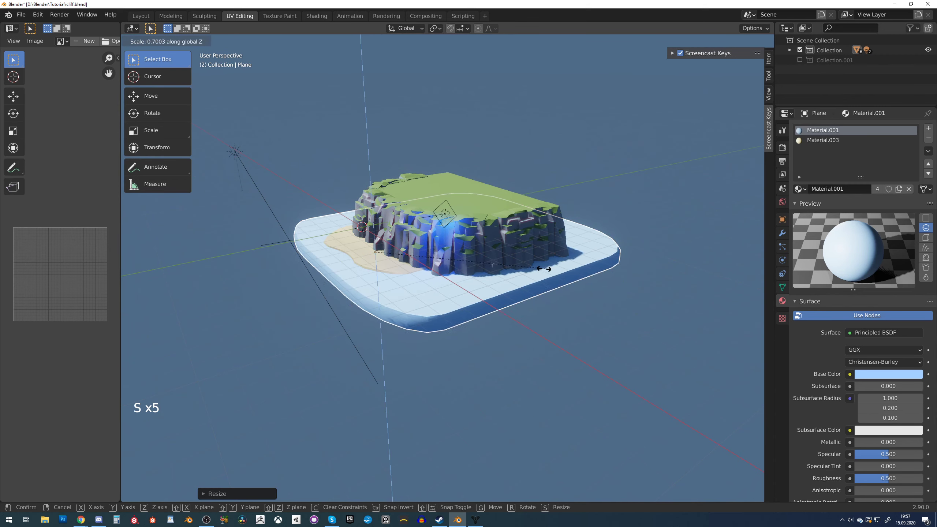
left_click(469, 269)
left_click(636, 252)
right_click(640, 251)
middle_click_drag(650, 249, 680, 245)
scroll(689, 251, "up", 2)
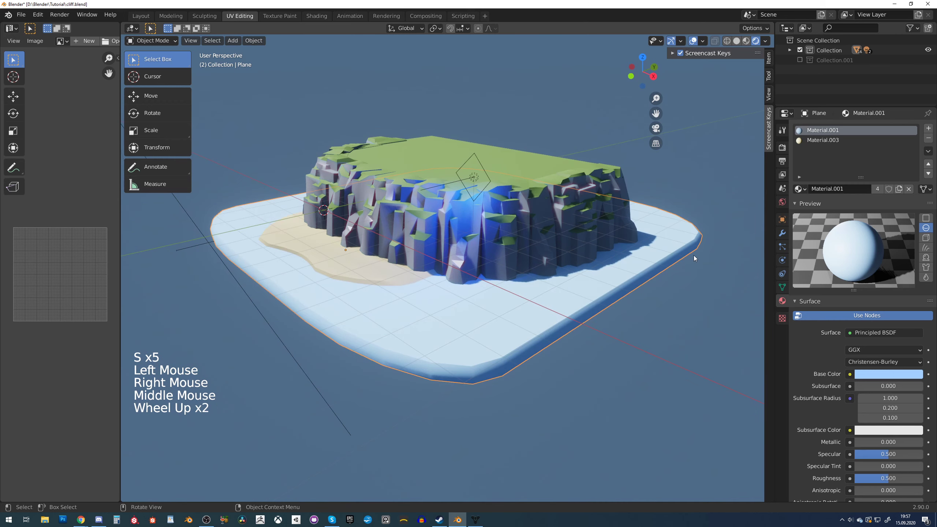
Save the cliff scene file and check the flattened base from closer and farther away
left_click(693, 259)
scroll(634, 267, "down", 2)
scroll(574, 291, "up", 2)
middle_click_drag(596, 269, 553, 286, "shift")
key("ctrl+s")
middle_click_drag(553, 286, 554, 277)
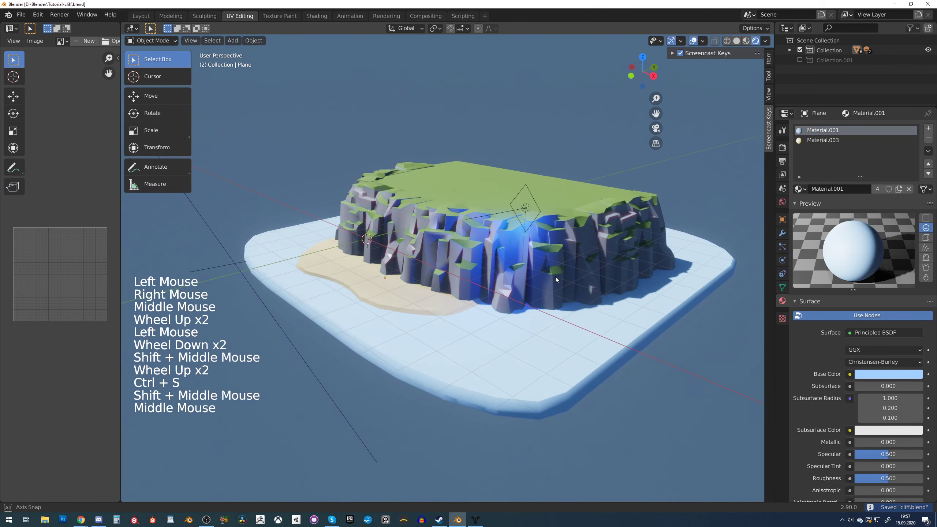
scroll(555, 277, "down", 3)
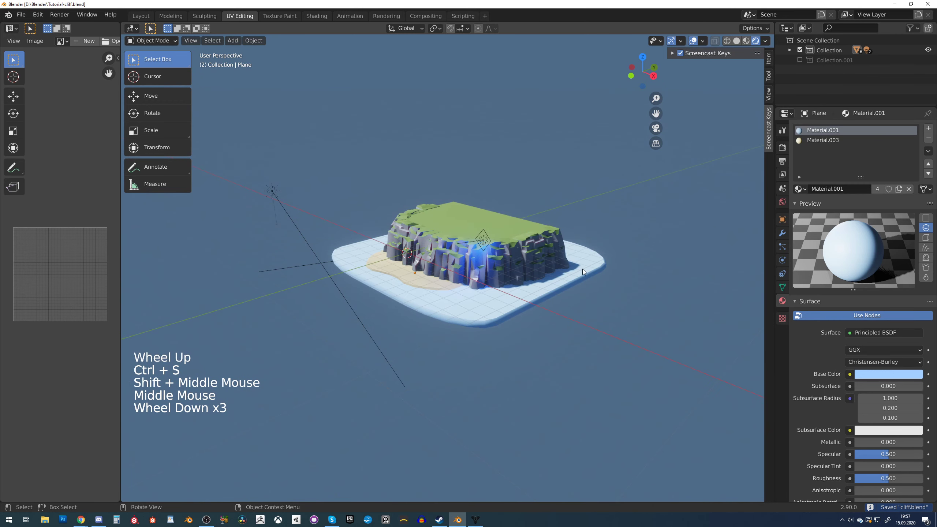
Unhide the hidden objects and lower the dark backdrop plane along Z until it sits beneath the water base
key("alt+h")
left_click(611, 318)
key("g")
key("z")
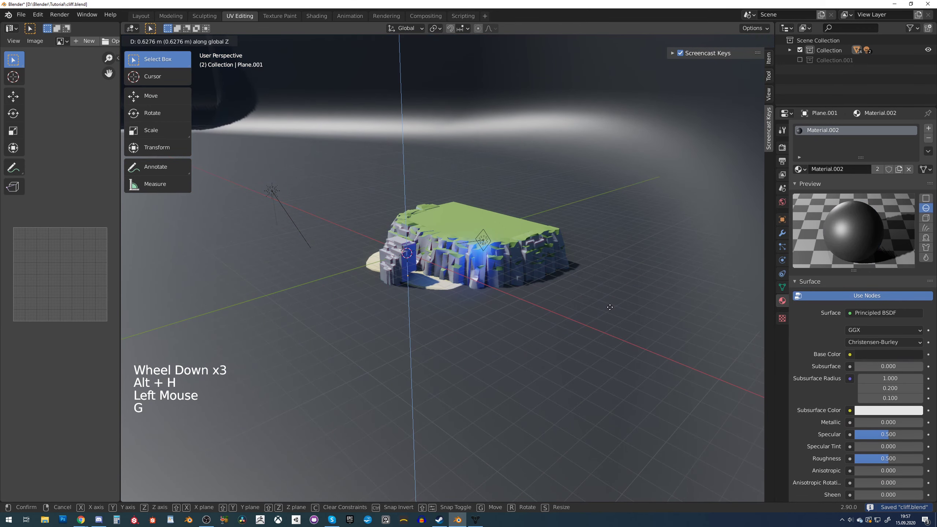
left_click(614, 311)
scroll(442, 284, "up", 3)
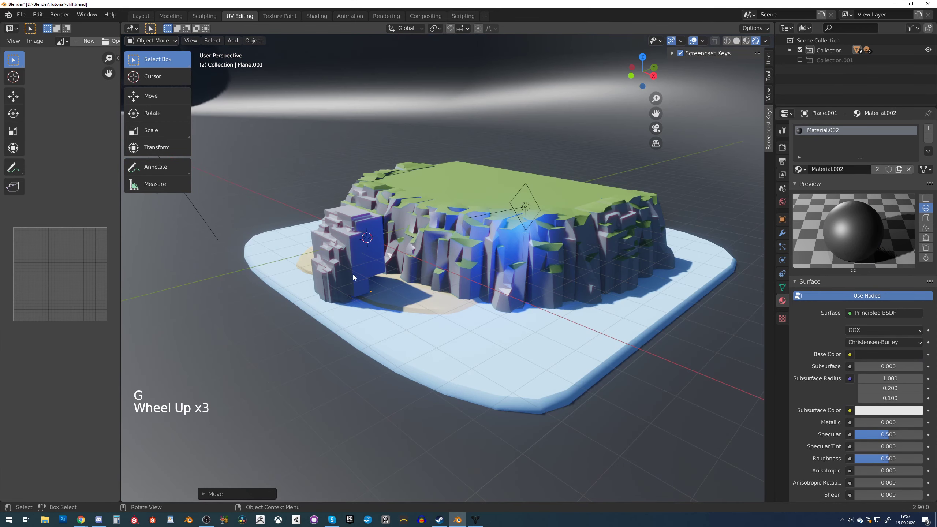
Hide the unhidden spare cliff pieces standing on the beach and save the file
left_click(353, 274)
key("g")
right_click(382, 273)
key("h")
left_click(343, 264)
key("h")
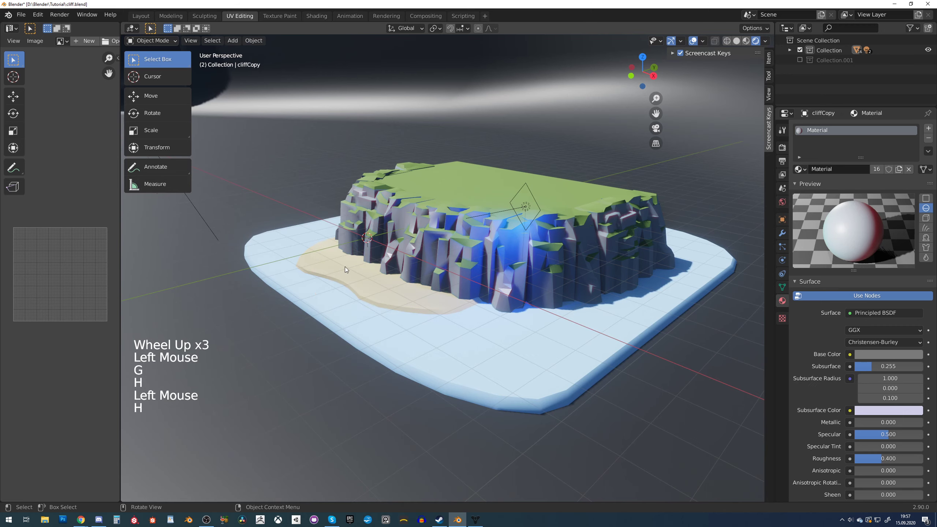
scroll(439, 271, "down", 1)
key("ctrl+s")
In top view, duplicate the beach, then rotate, shrink and move the copy to the cliff's corner toward positive X and negative Y
left_click(438, 302)
middle_click_drag(437, 301, 465, 317)
middle_click_drag(464, 317, 509, 344, "alt")
key("shift+d")
key("r")
key("s")
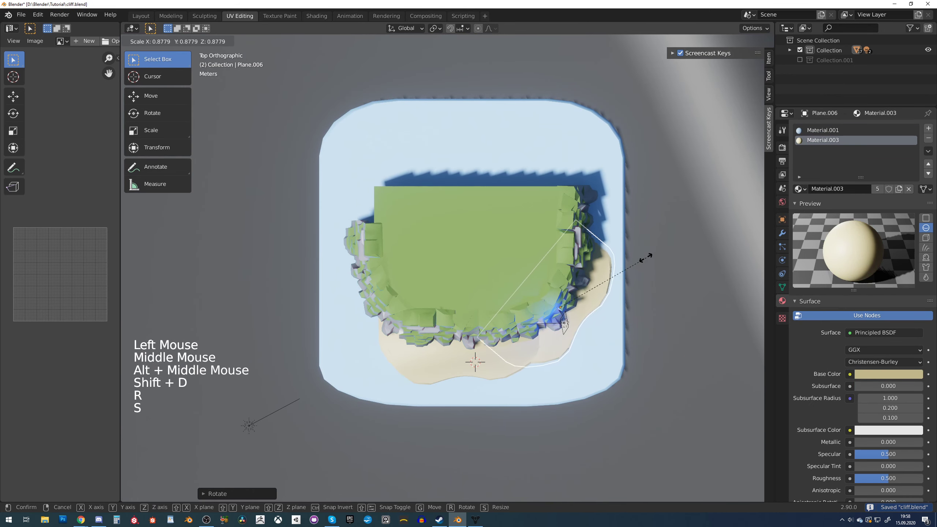
key("g")
left_click(633, 279)
Duplicate the beach copy again and place it, rotated, along the cliff's positive X side
key("shift+d")
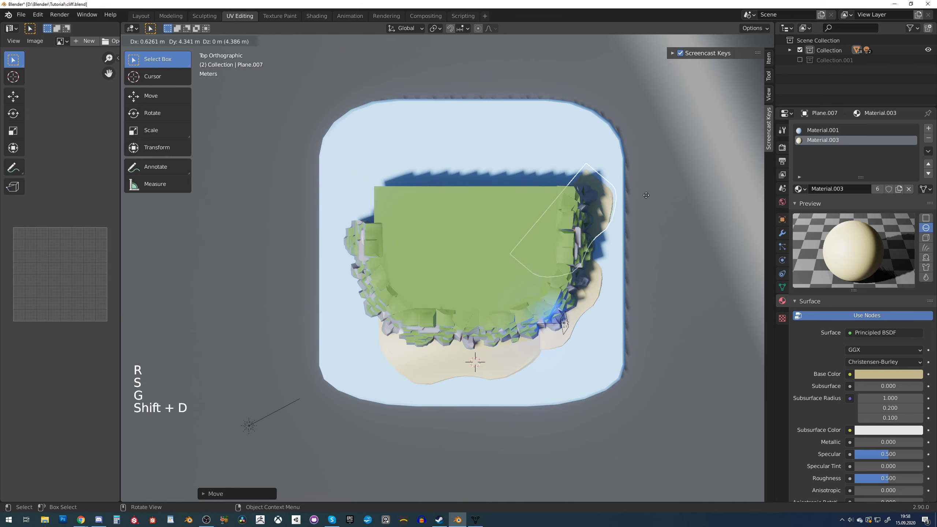
key("r")
left_click(574, 166)
Make another duplicate of the beach, rotate it and move it to the cliff's negative X side
key("shift+d")
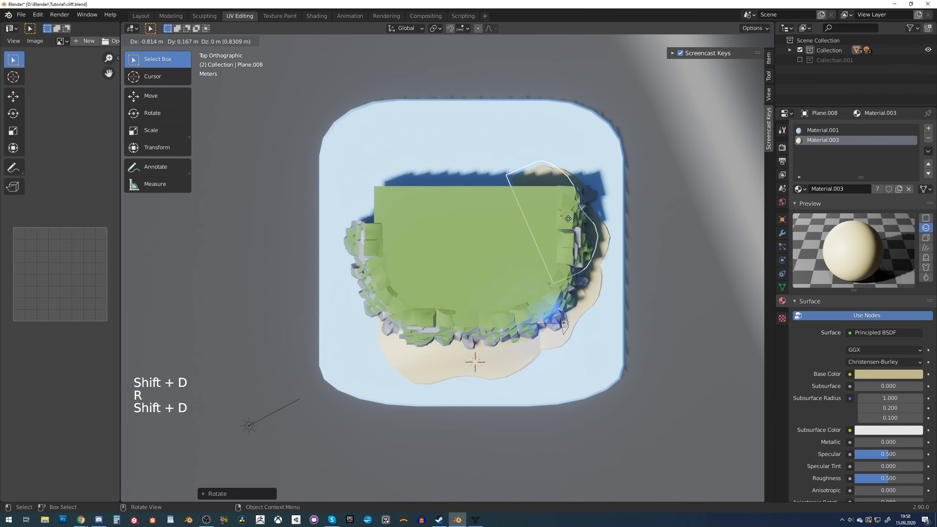
key("r")
key("g")
left_click(434, 312)
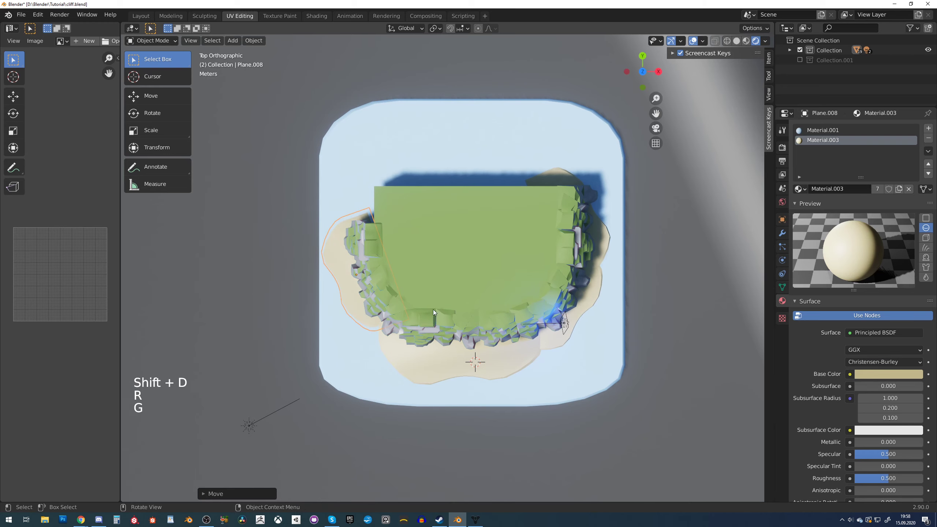
In perspective, select the beach copy on the negative X side and adjust its position slightly
middle_click_drag(697, 307, 619, 196)
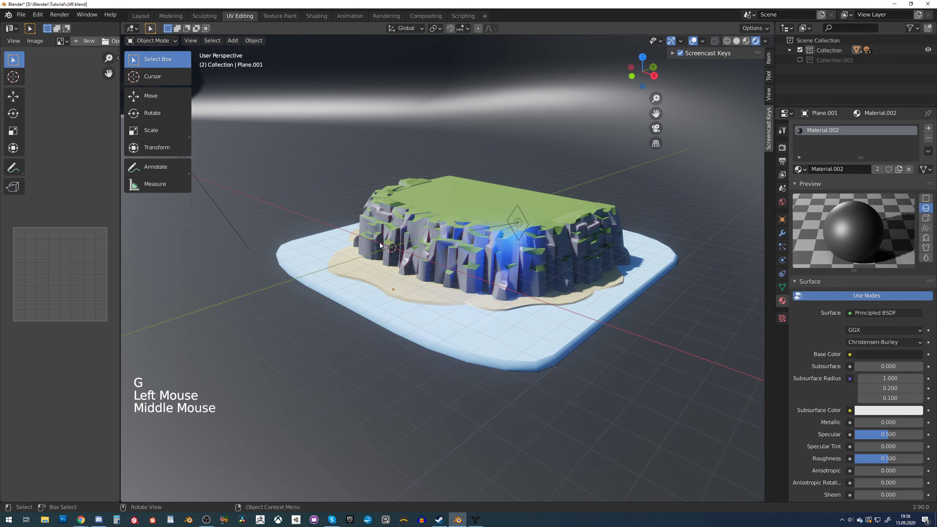
left_click(348, 235)
left_click(349, 235)
key("g")
key("g")
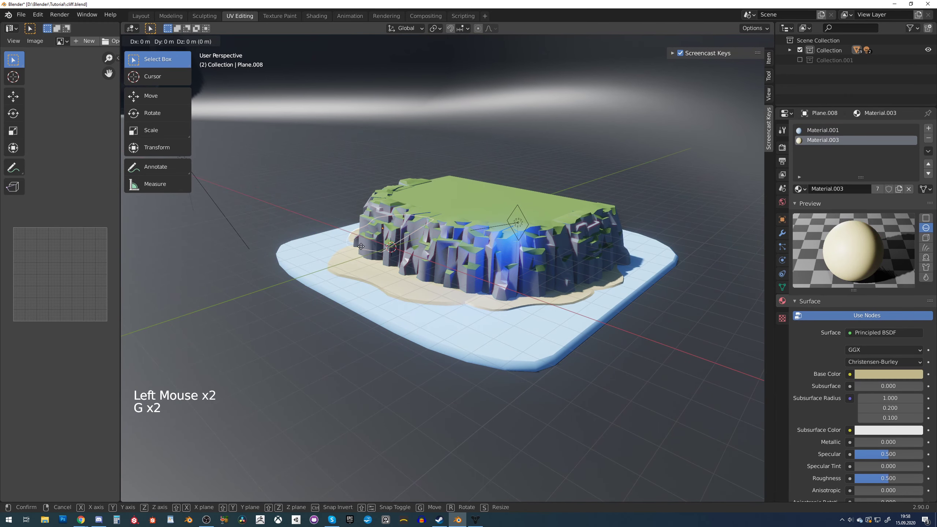
left_click(354, 248)
Examine the beaches around the cliff from several angles and save the scene file
left_click(510, 313)
middle_click_drag(510, 313, 494, 329)
scroll(504, 318, "down", 1)
middle_click_drag(495, 328, 526, 304)
scroll(498, 329, "up", 1)
scroll(508, 325, "up", 1)
key("ctrl+s")
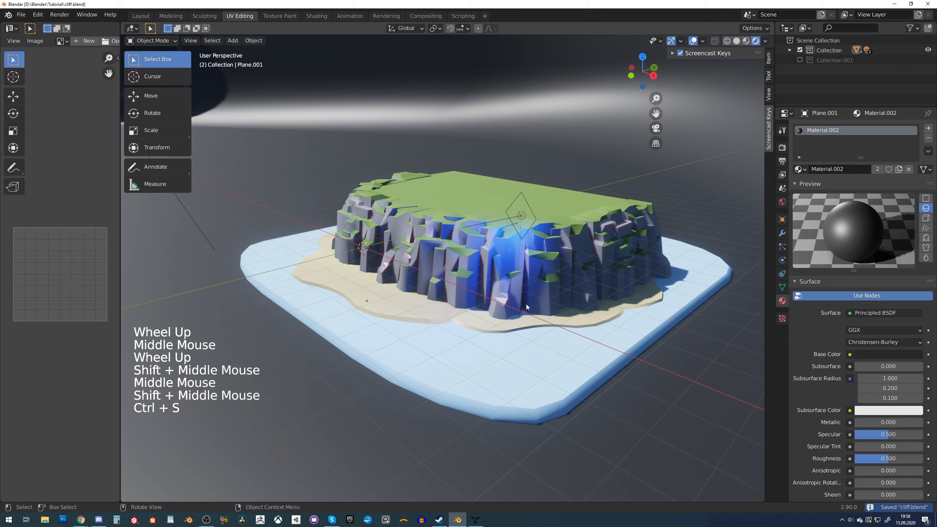
Maximize the 3D viewport and frame the whole cliff island in perspective
key("ctrl+space")
scroll(631, 194, "down", 1)
middle_click_drag(631, 195, 527, 88)
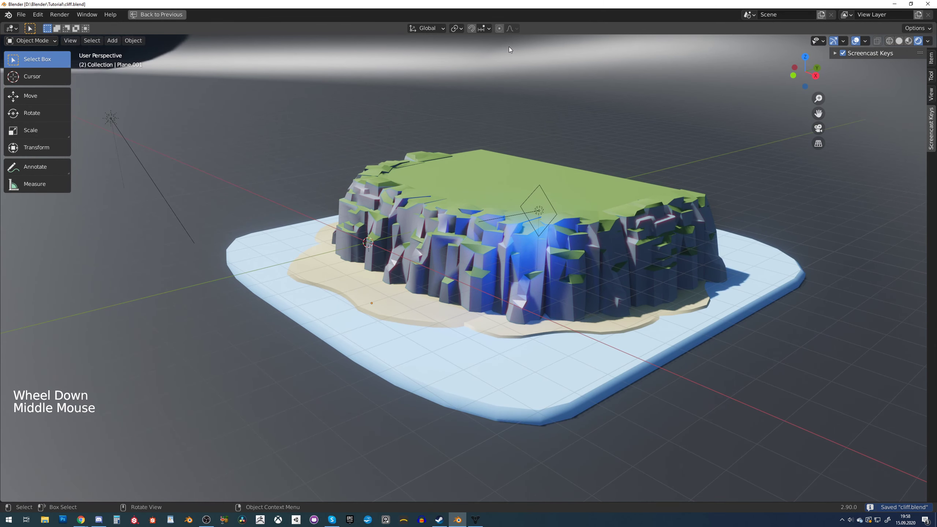